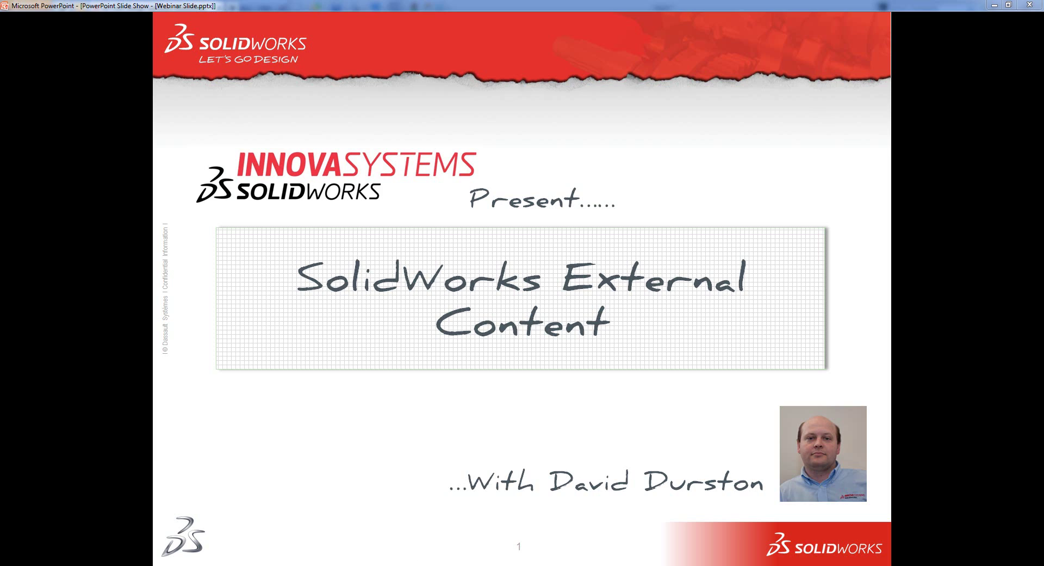
Give focus to the running PowerPoint webinar slideshow window.
{"action": "left_click", "coordinate": [422, 559]}
Advance the slideshow to slide 2, 'What and where is it?', listing content sources.
{"action": "key", "text": "Right"}
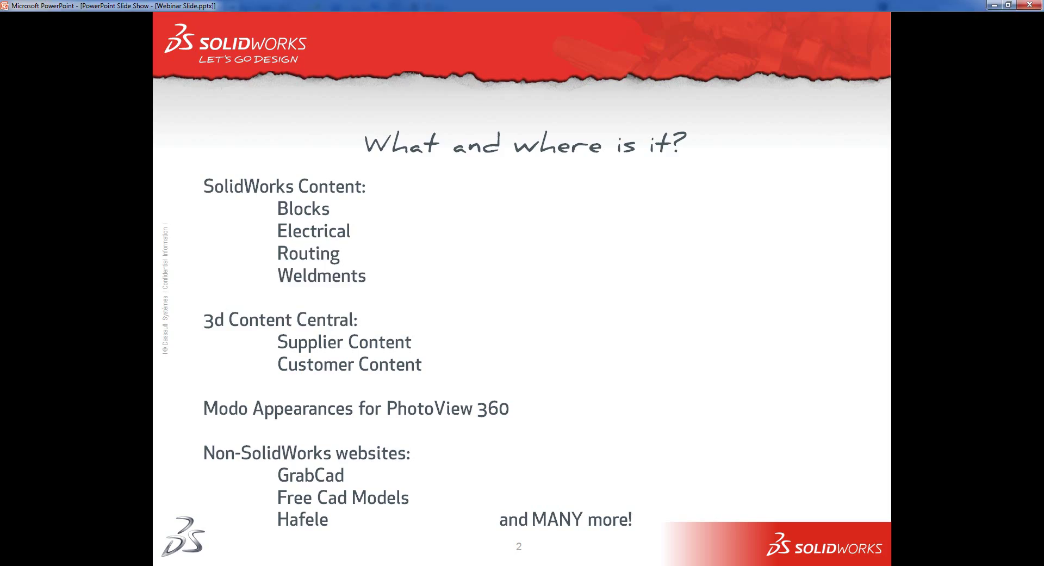
In SolidWorks, review the iso square tube Structural Member sizes, then cancel without adding one.
{"action": "key", "text": "alt+Tab"}
{"action": "key", "text": "alt+Tab"}
{"action": "key", "text": "alt+Tab"}
{"action": "key", "text": "alt+Tab"}
{"action": "key", "text": "alt+Tab"}
{"action": "key", "text": "alt+Tab"}
{"action": "key", "text": "alt+Tab"}
{"action": "key", "text": "alt+Tab"}
{"action": "key", "text": "alt+Tab"}
{"action": "key", "text": "alt+Tab"}
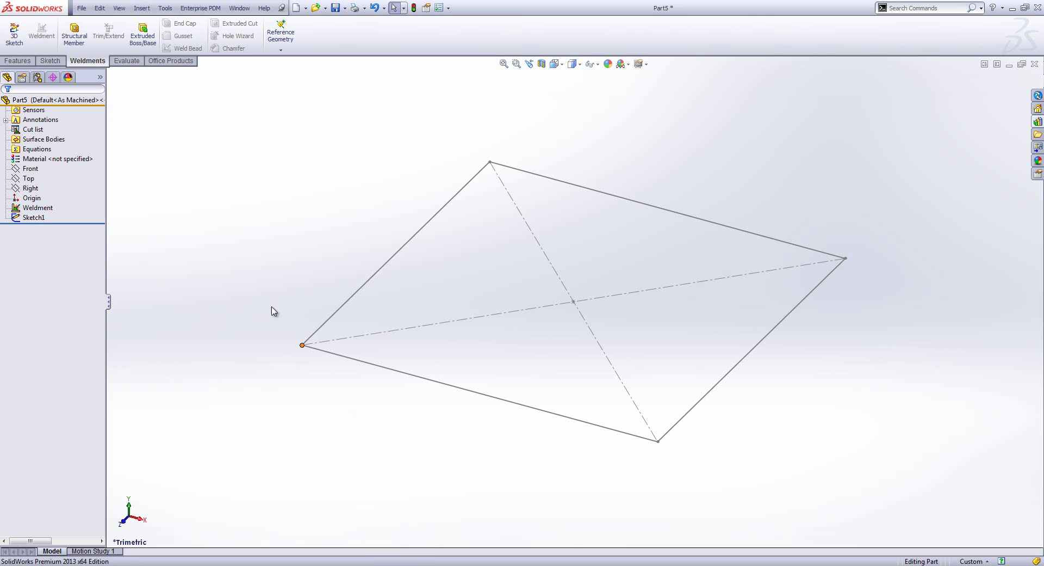
{"action": "left_click", "coordinate": [78, 30]}
{"action": "left_click", "coordinate": [50, 180]}
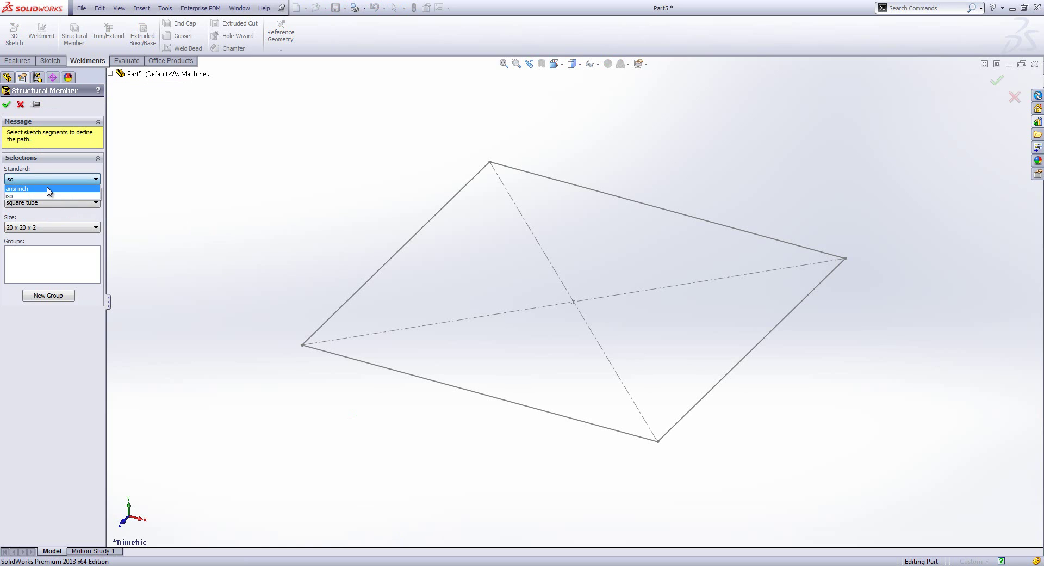
{"action": "left_click", "coordinate": [49, 196]}
{"action": "left_click", "coordinate": [51, 204]}
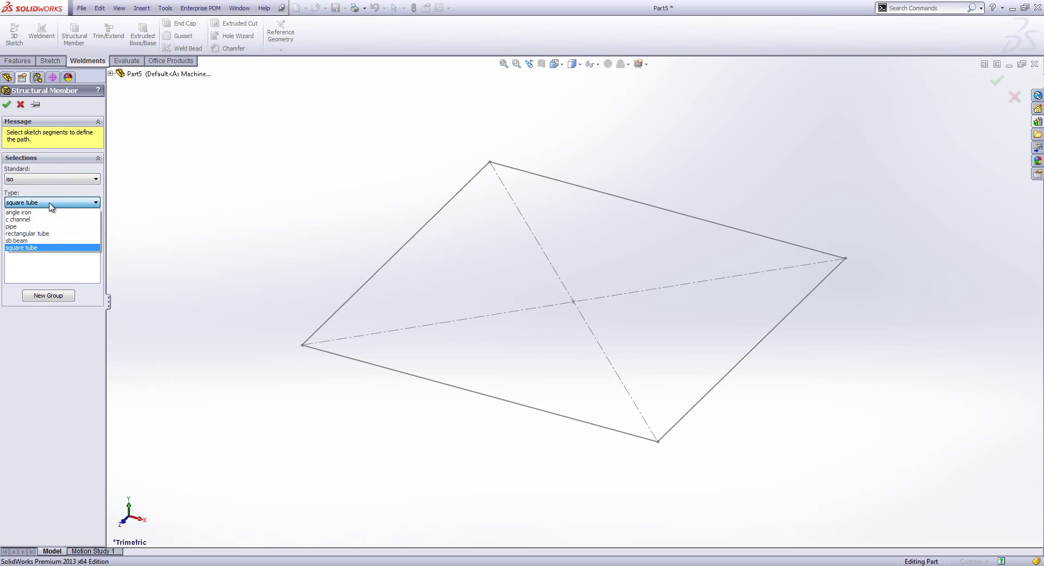
{"action": "left_click", "coordinate": [50, 203]}
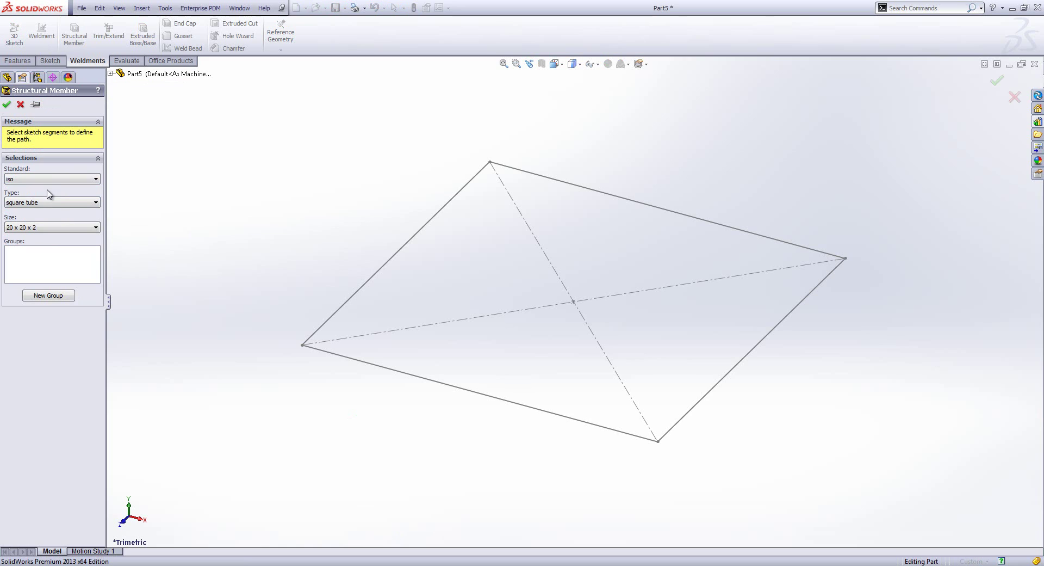
{"action": "left_click", "coordinate": [49, 233]}
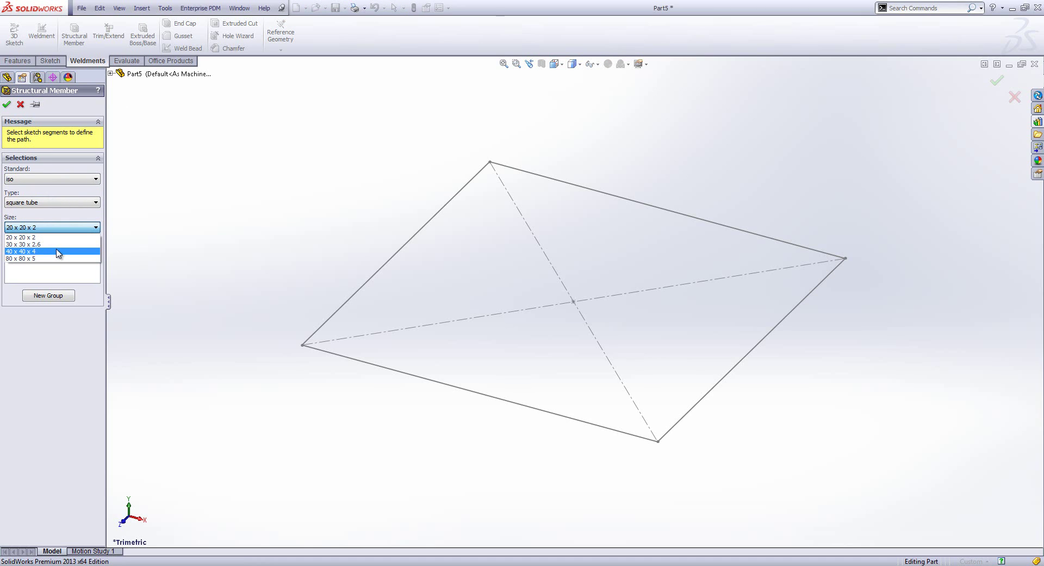
{"action": "left_click", "coordinate": [140, 226]}
{"action": "left_click", "coordinate": [20, 104]}
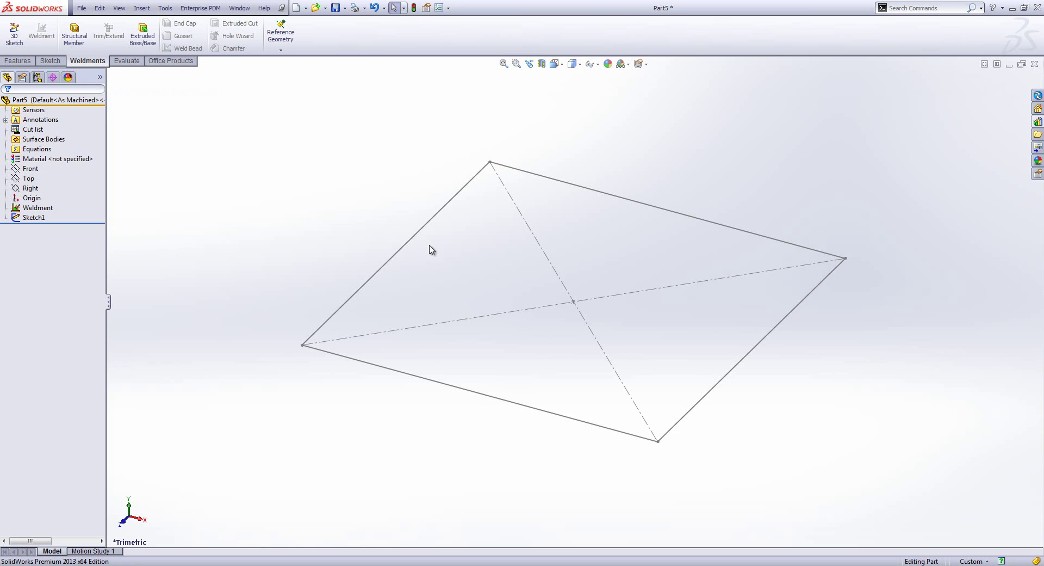
Browse the Design Library's Blocks, CircuitWorks, Routing and Weldments content folders.
{"action": "left_click", "coordinate": [1038, 123]}
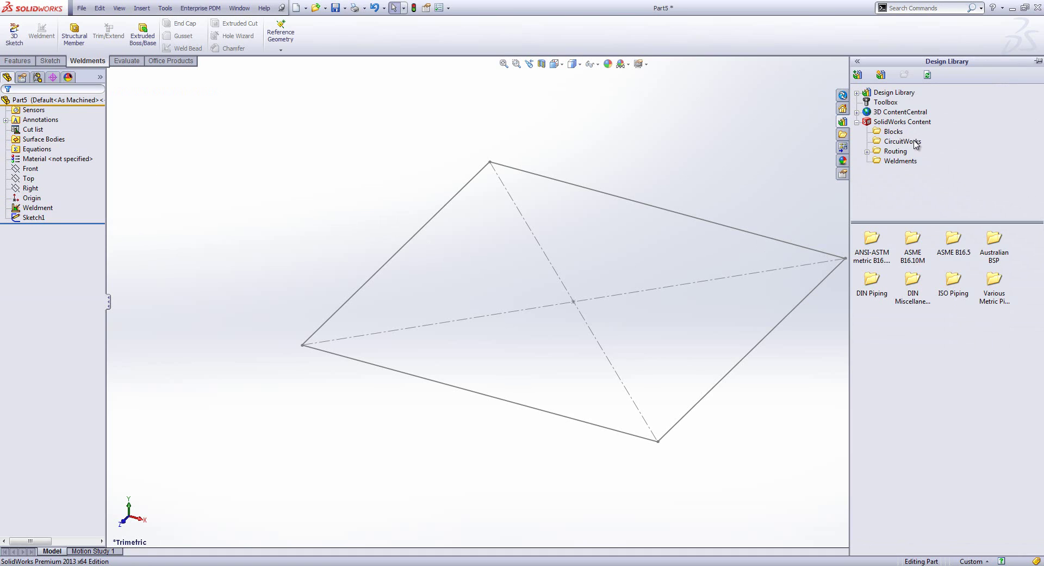
{"action": "left_click", "coordinate": [894, 131]}
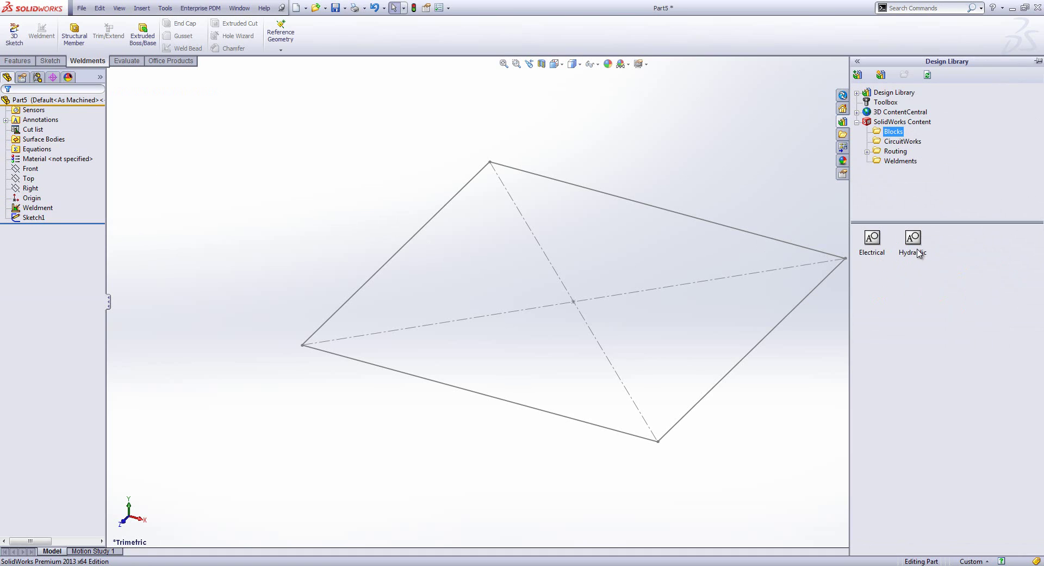
{"action": "left_click", "coordinate": [905, 142]}
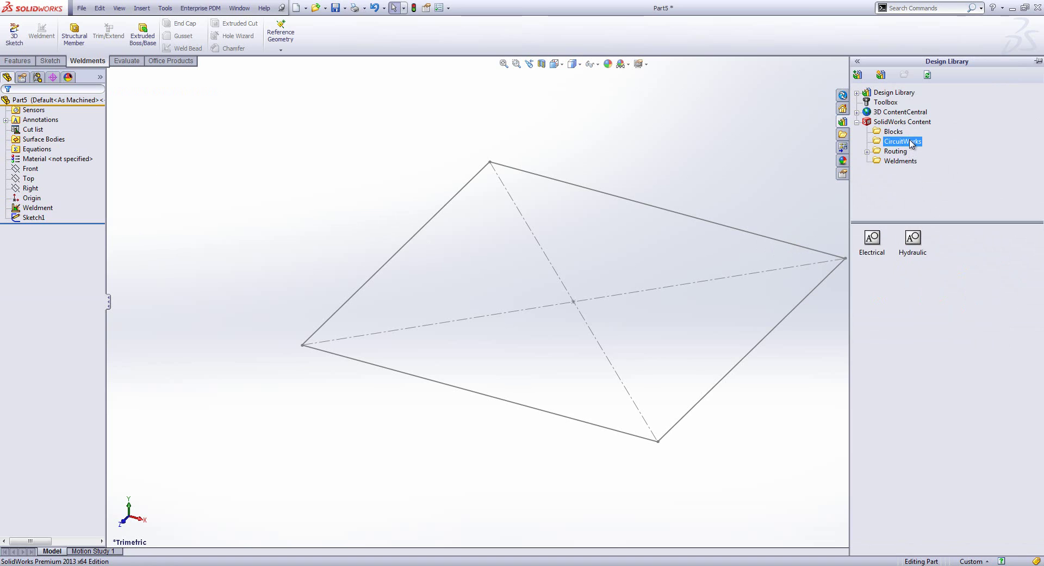
{"action": "left_click", "coordinate": [897, 152]}
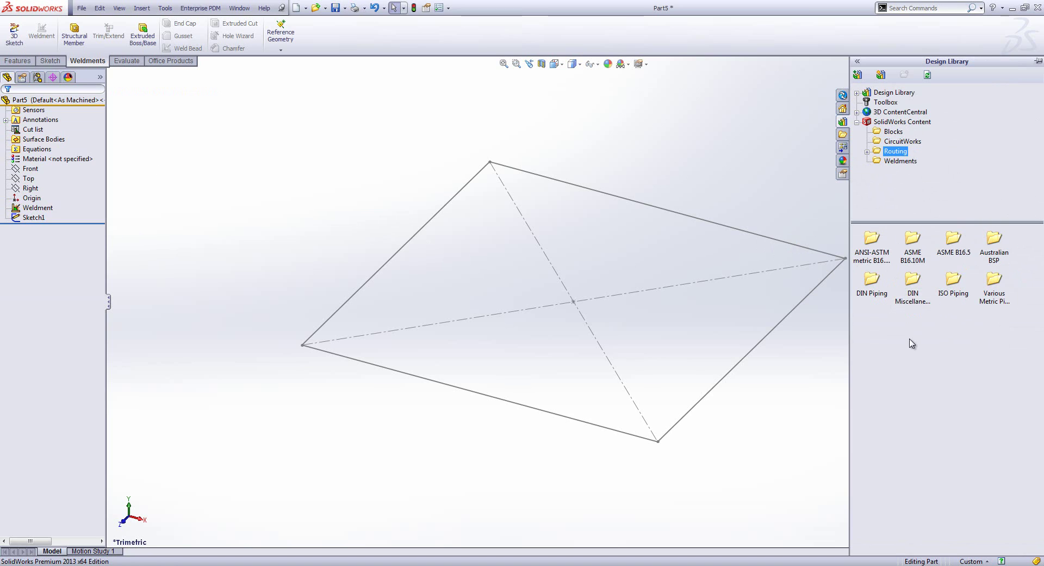
{"action": "left_click", "coordinate": [895, 162]}
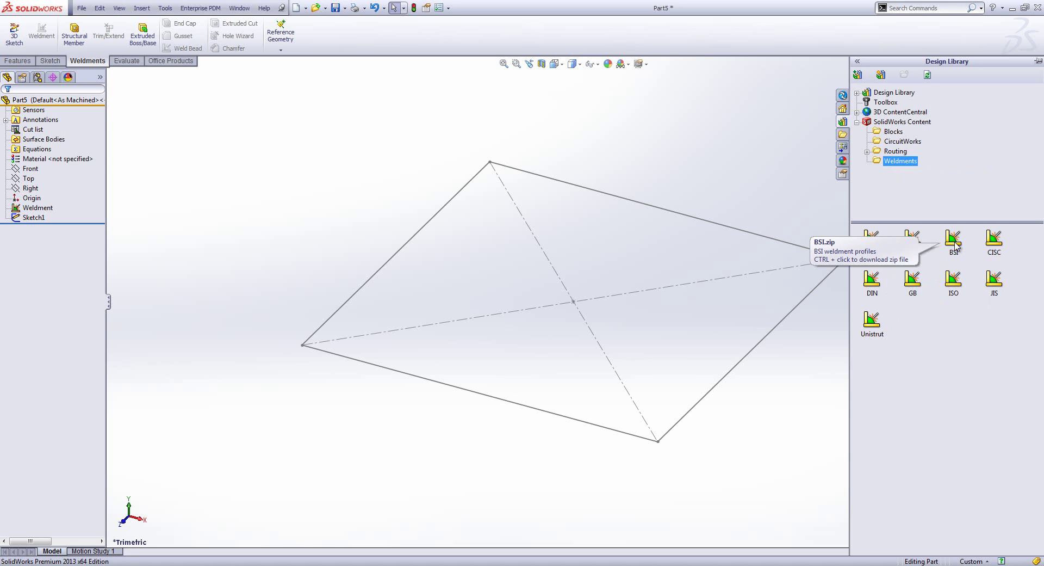
Download the BSI weldment profiles ZIP to the Desktop.
{"action": "left_click", "coordinate": [955, 245], "text": "ctrl"}
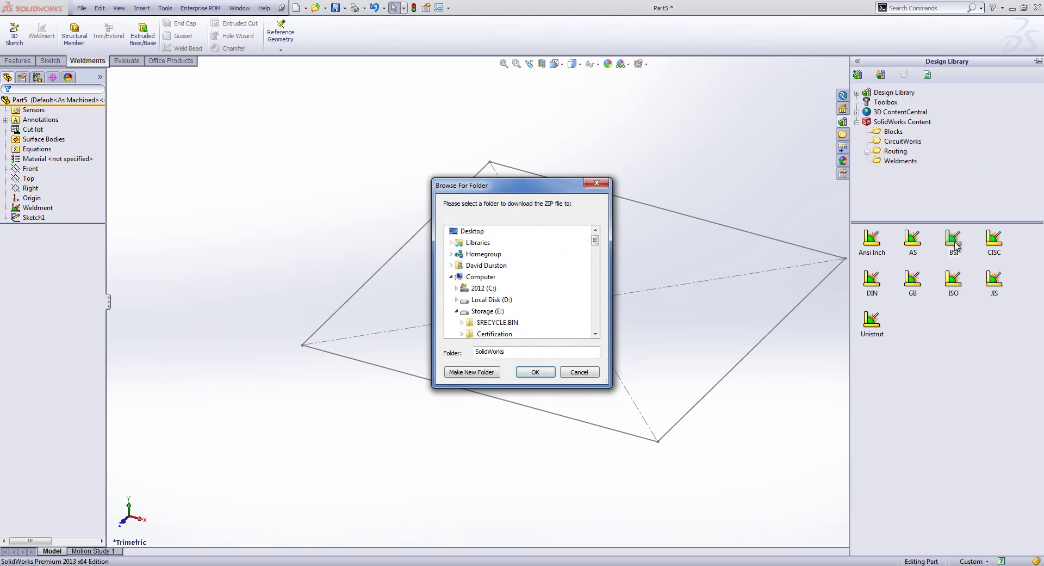
{"action": "left_click", "coordinate": [472, 231]}
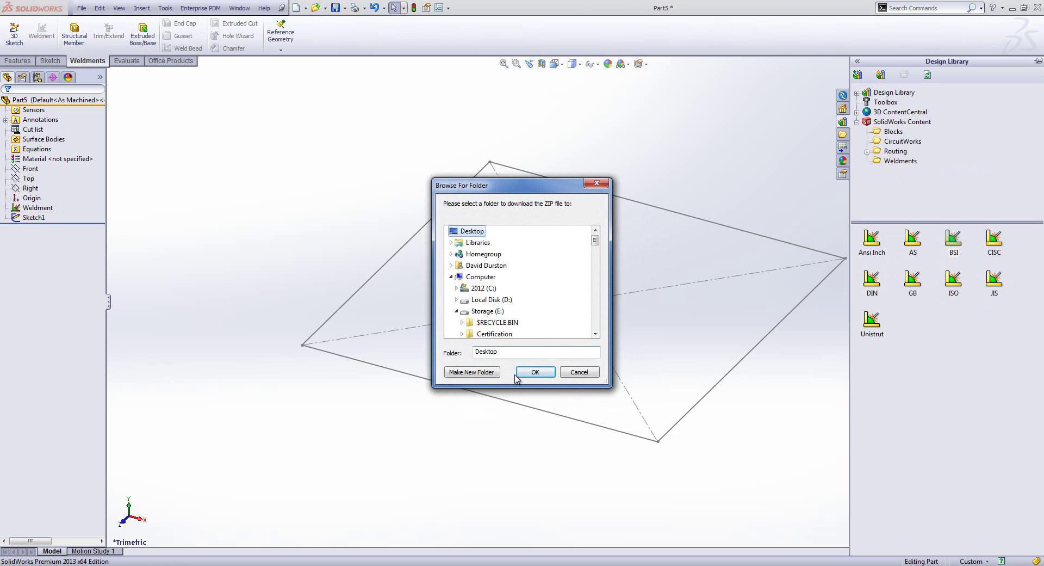
{"action": "left_click", "coordinate": [535, 373]}
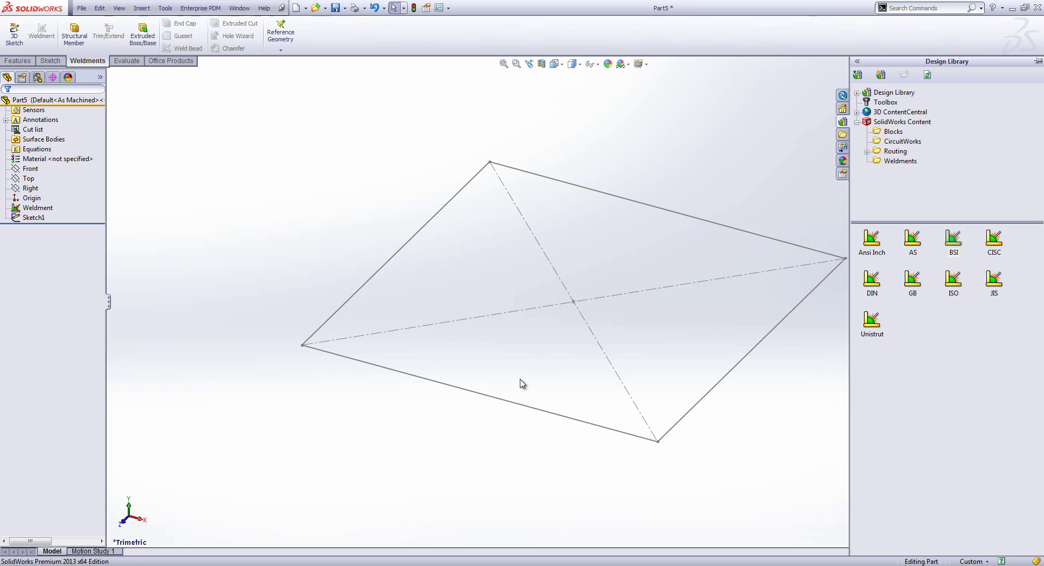
Start Extract All on BSI.zip from the desktop.
{"action": "key", "text": "super+d"}
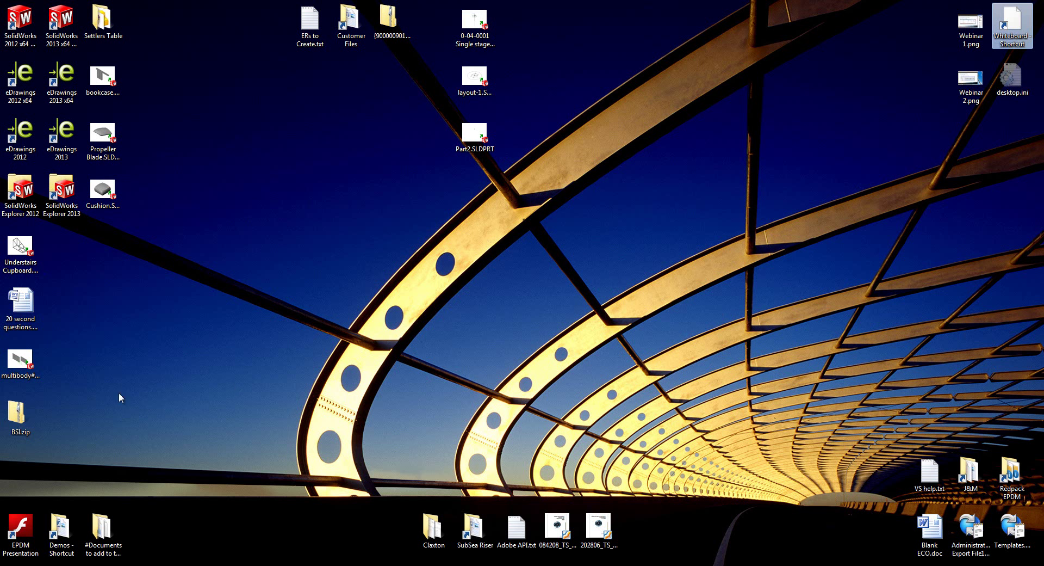
{"action": "left_click", "coordinate": [31, 417]}
{"action": "right_click", "coordinate": [31, 417]}
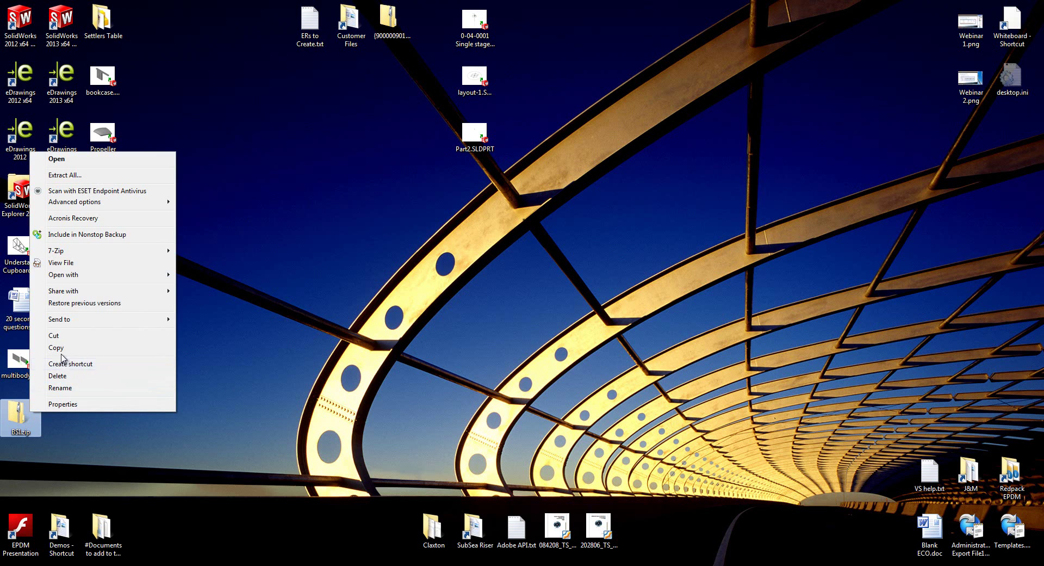
{"action": "left_click", "coordinate": [72, 174]}
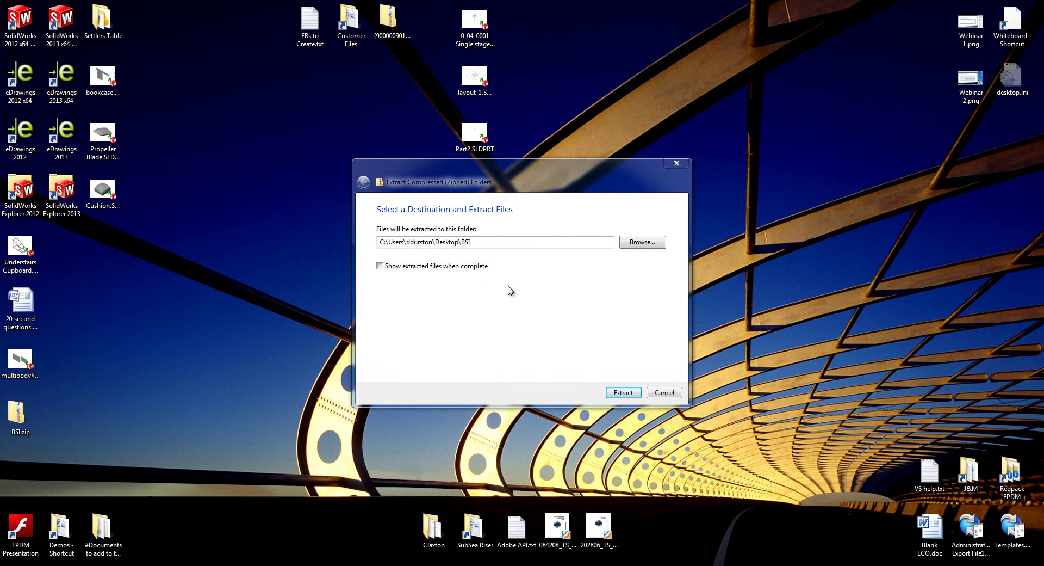
Browse the extraction destination to C:\Program Files\SolidWorks Corp 2013.
{"action": "left_click", "coordinate": [648, 245]}
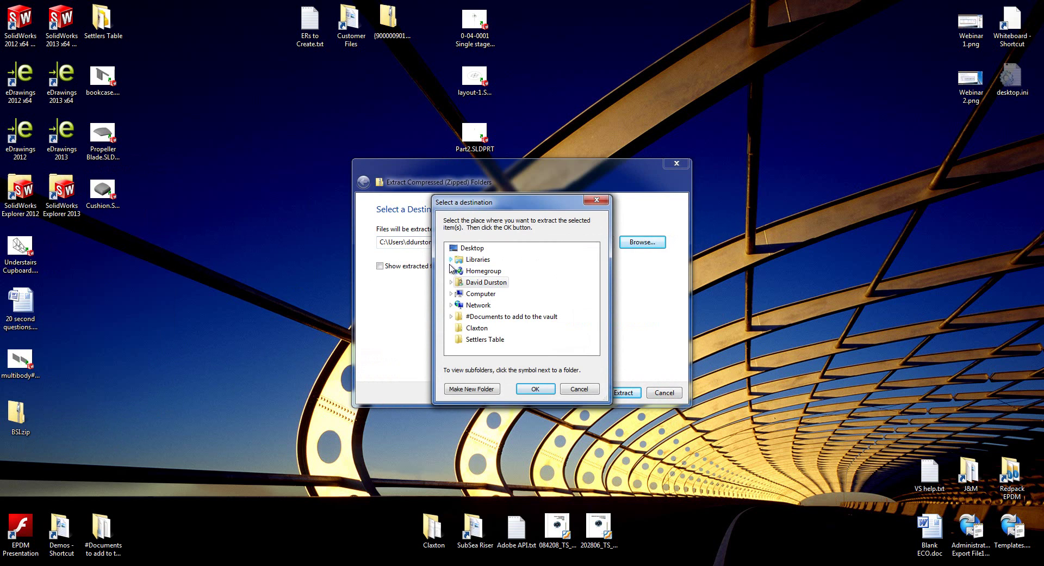
{"action": "left_click", "coordinate": [450, 293]}
{"action": "double_click", "coordinate": [486, 263]}
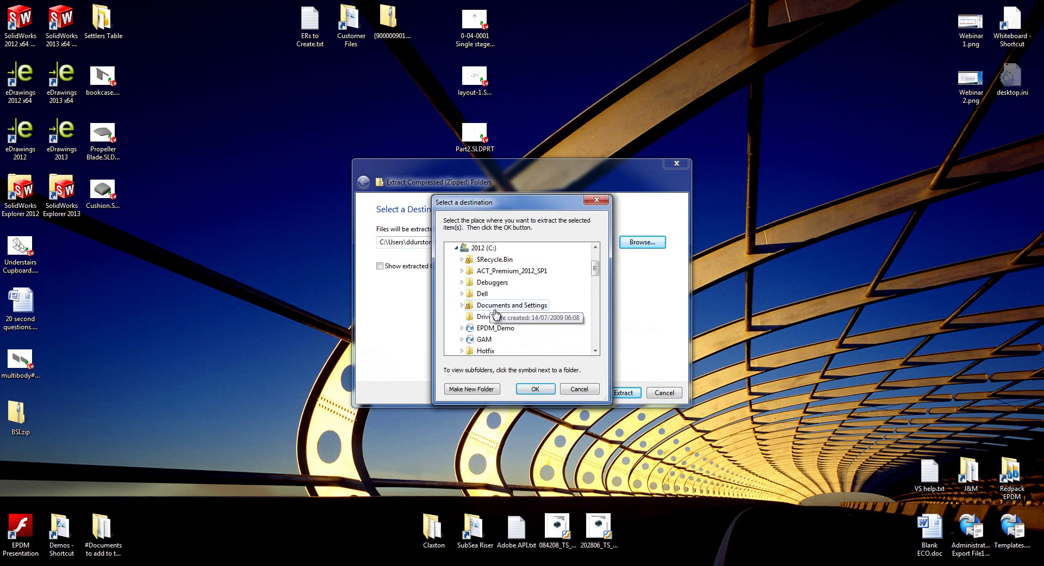
{"action": "scroll", "coordinate": [482, 321], "scroll_direction": "down", "scroll_amount": 3}
{"action": "scroll", "coordinate": [481, 321], "scroll_direction": "down", "scroll_amount": 1}
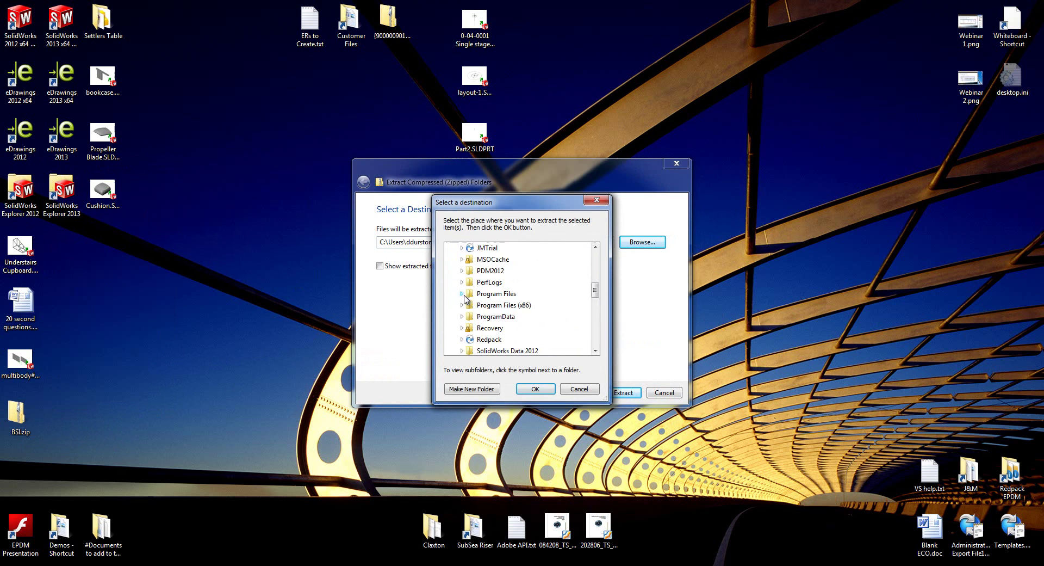
{"action": "double_click", "coordinate": [479, 294]}
{"action": "scroll", "coordinate": [478, 297], "scroll_direction": "down", "scroll_amount": 8}
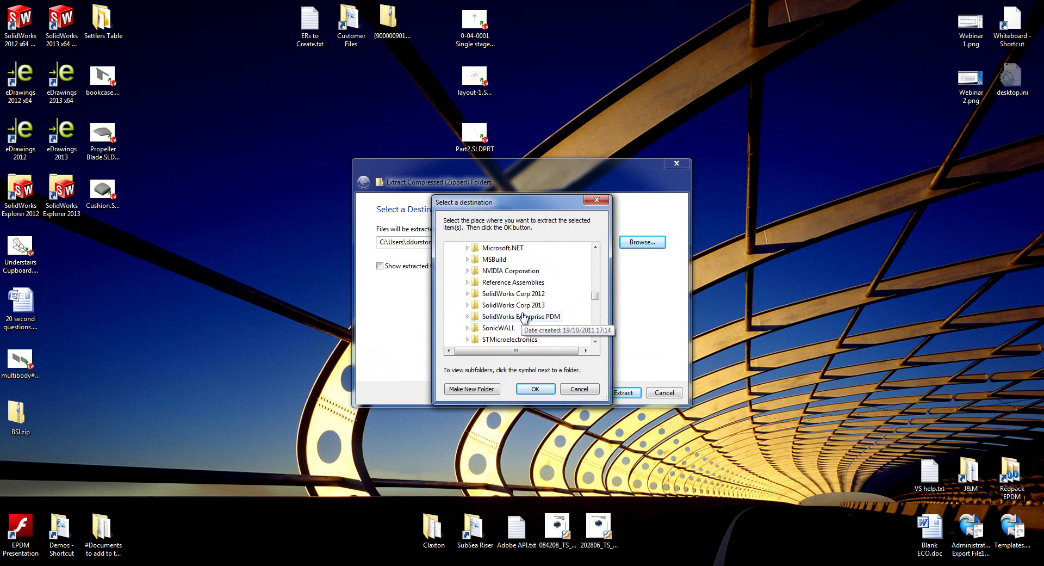
{"action": "double_click", "coordinate": [475, 305]}
Set the destination to SolidWorks\lang\english\weldment profiles and confirm it.
{"action": "scroll", "coordinate": [484, 296], "scroll_direction": "down", "scroll_amount": 1}
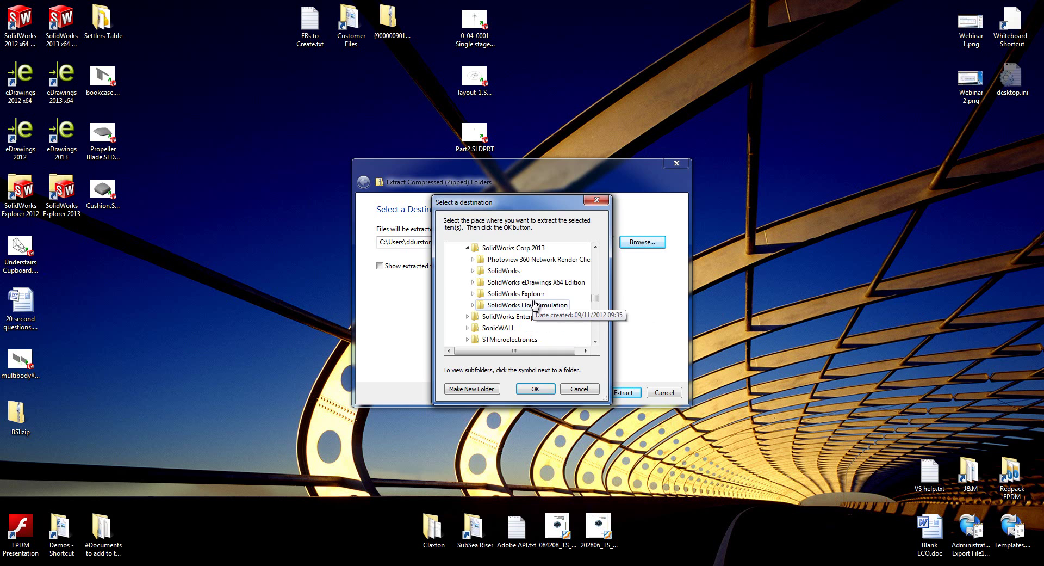
{"action": "left_click", "coordinate": [473, 272]}
{"action": "scroll", "coordinate": [523, 305], "scroll_direction": "down", "scroll_amount": 2}
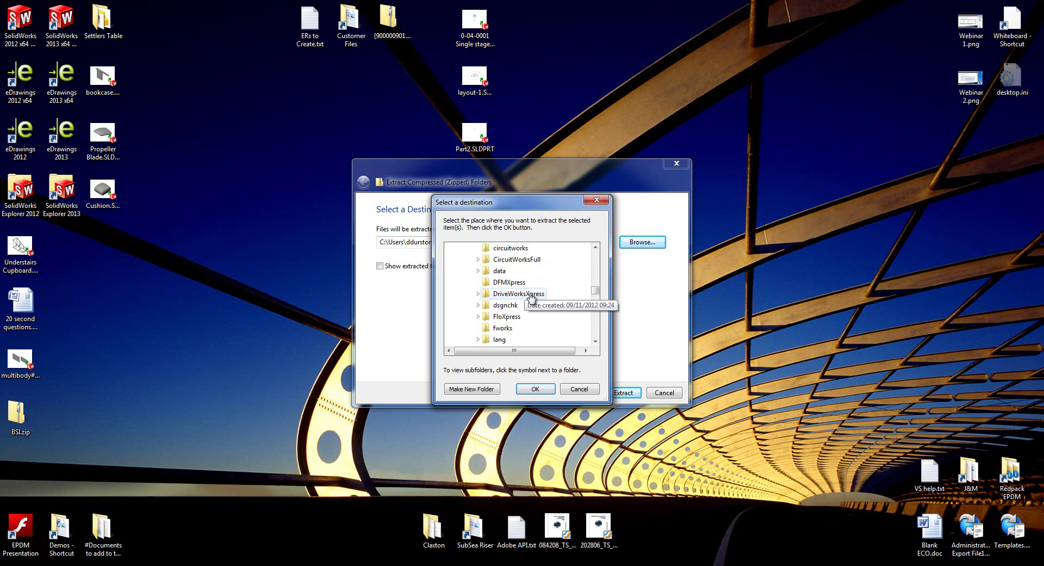
{"action": "double_click", "coordinate": [499, 305]}
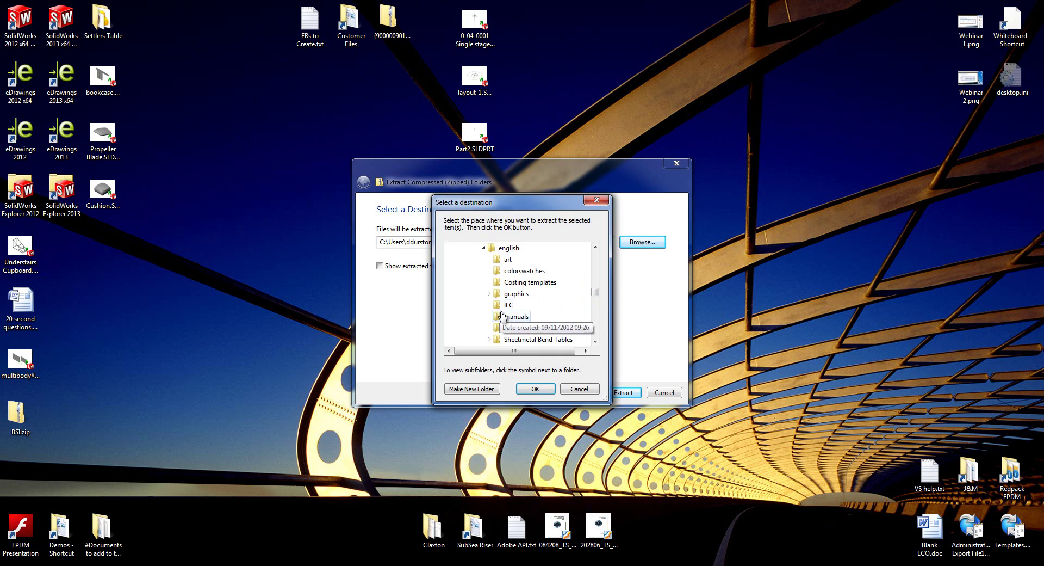
{"action": "double_click", "coordinate": [493, 251]}
{"action": "scroll", "coordinate": [517, 283], "scroll_direction": "down", "scroll_amount": 1}
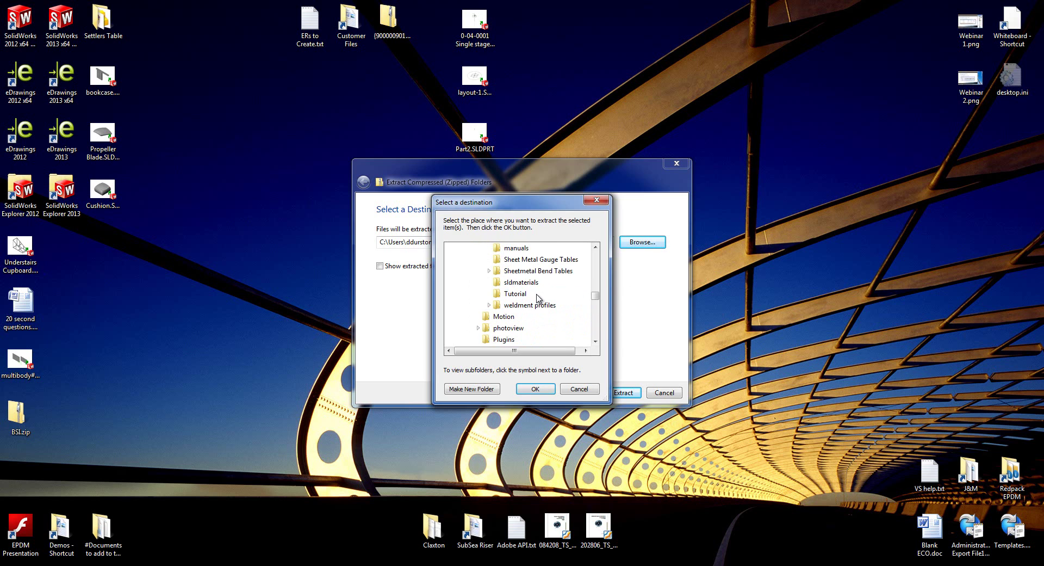
{"action": "key", "text": "w"}
{"action": "scroll", "coordinate": [545, 318], "scroll_direction": "down", "scroll_amount": 2}
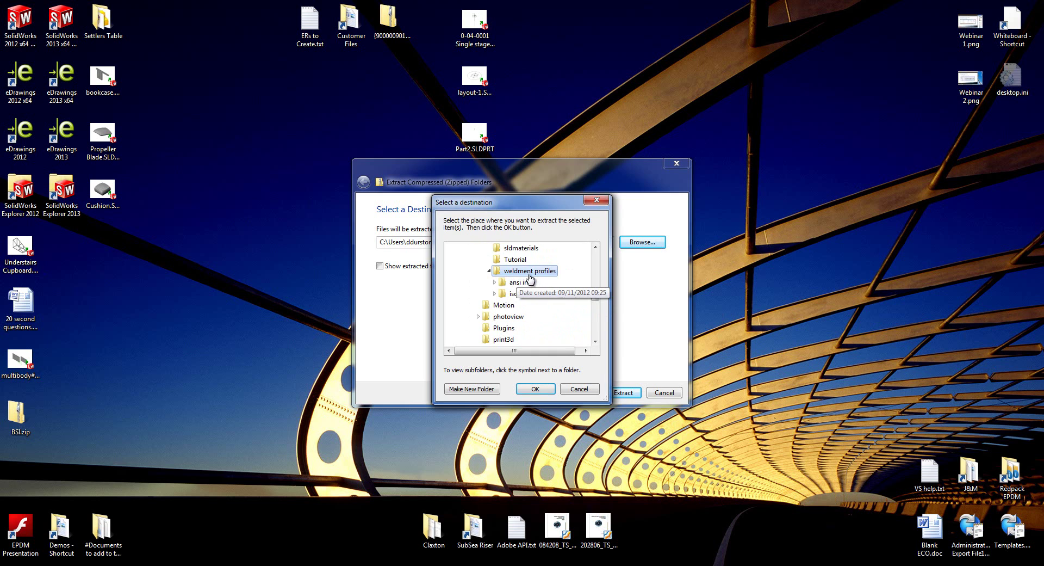
{"action": "left_click", "coordinate": [541, 389]}
Extract BSI.zip's 509 items (40.7 MB) into weldment profiles, watching progress from the taskbar.
{"action": "left_click", "coordinate": [623, 392]}
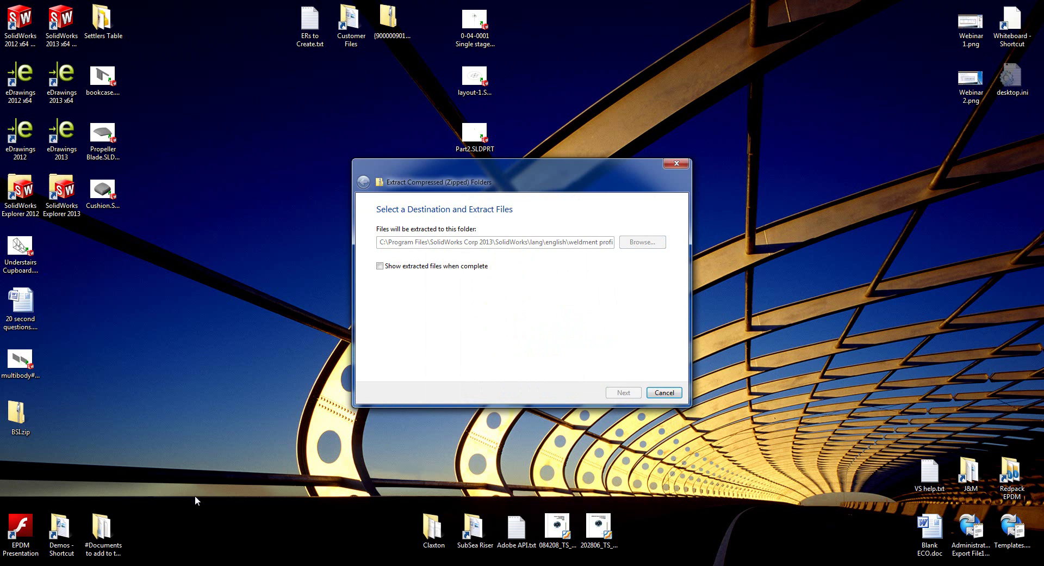
{"action": "mouse_move", "coordinate": [189, 563]}
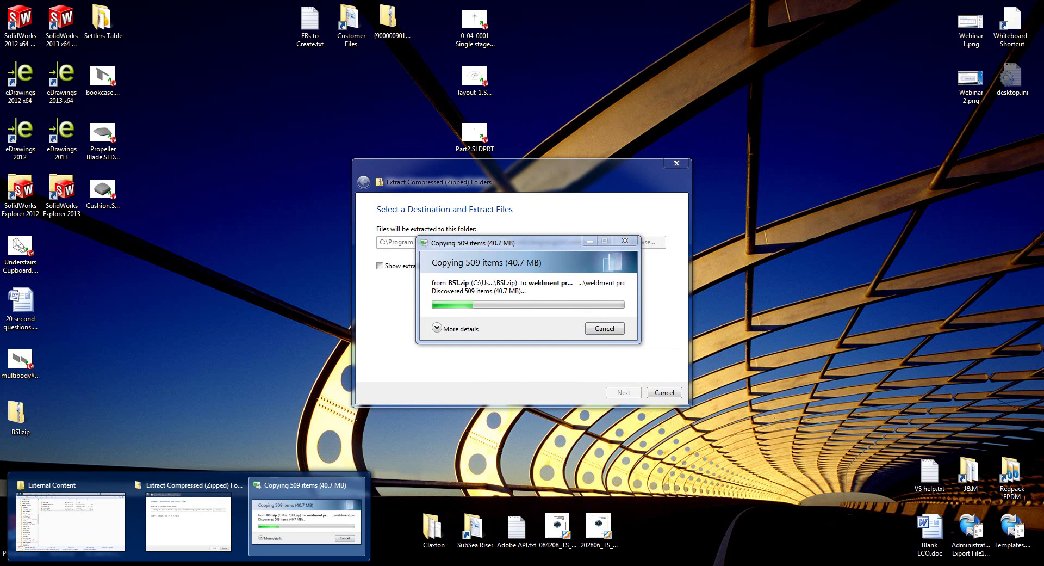
{"action": "right_click", "coordinate": [118, 565]}
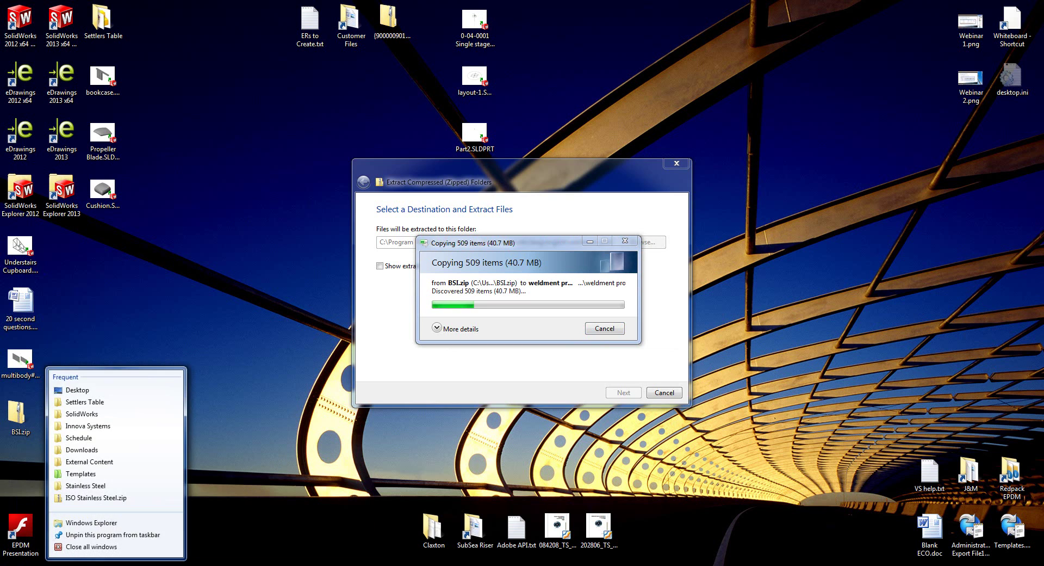
{"action": "key", "text": "Escape"}
{"action": "mouse_move", "coordinate": [283, 492]}
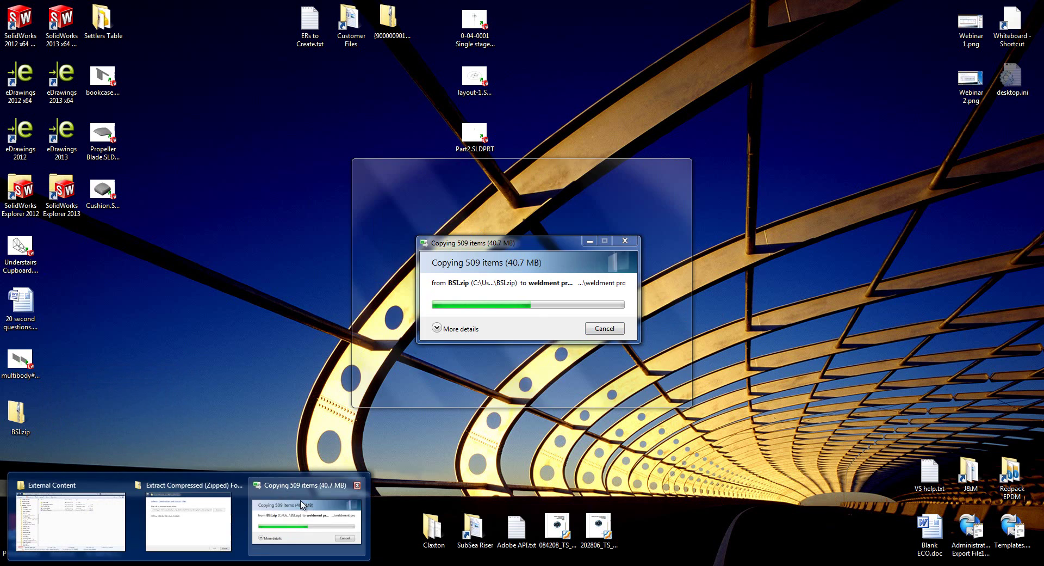
{"action": "mouse_move", "coordinate": [229, 523]}
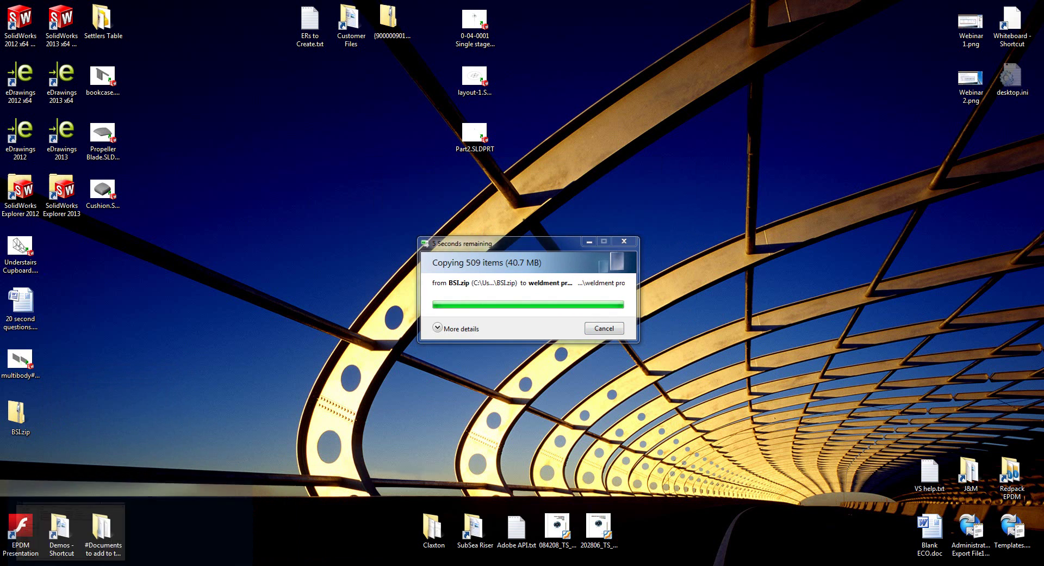
In a new Explorer window, open C:\Program Files\SolidWorks Corp 2013\SolidWorks\lang\english\weldment profiles.
{"action": "right_click", "coordinate": [104, 565]}
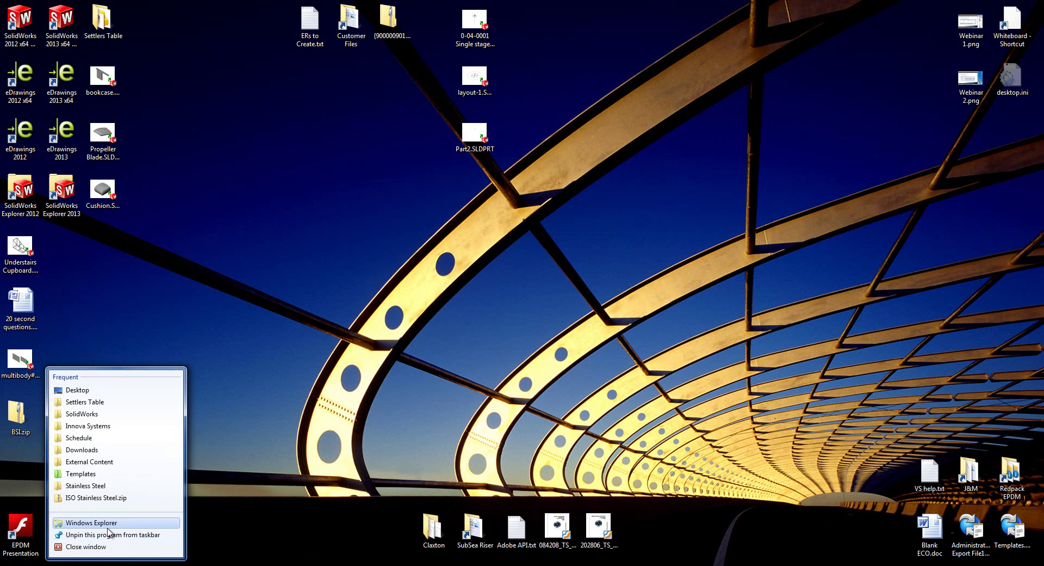
{"action": "left_click", "coordinate": [82, 522]}
{"action": "left_click", "coordinate": [270, 369]}
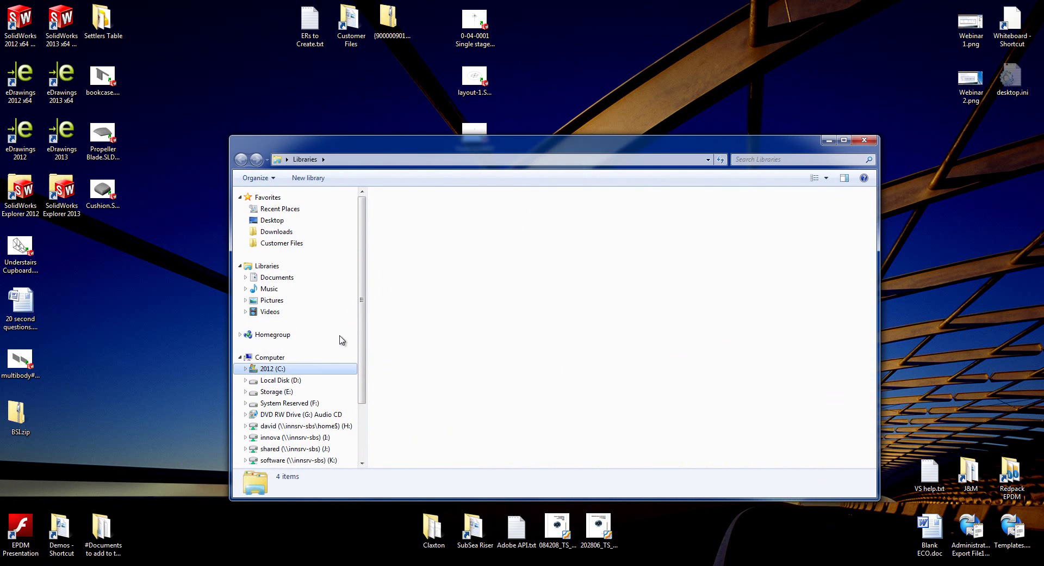
{"action": "double_click", "coordinate": [409, 380]}
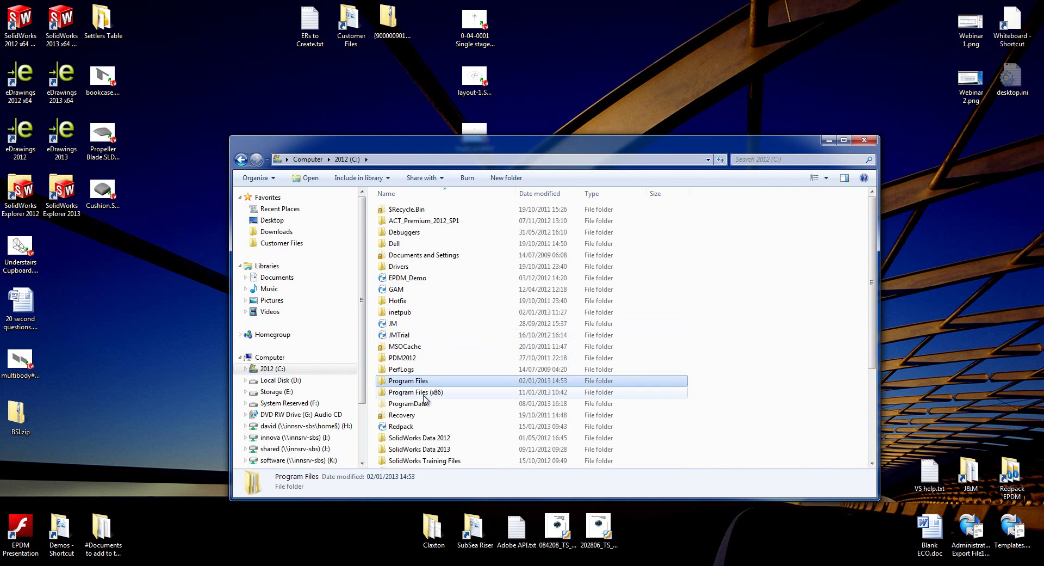
{"action": "scroll", "coordinate": [430, 379], "scroll_direction": "down", "scroll_amount": 1}
{"action": "left_click", "coordinate": [430, 352]}
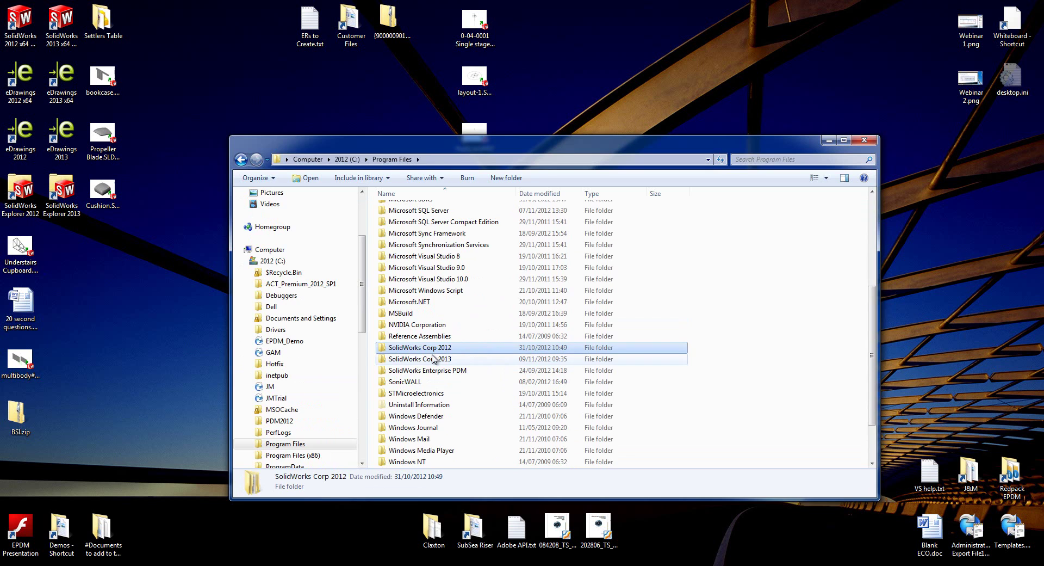
{"action": "double_click", "coordinate": [431, 351]}
{"action": "double_click", "coordinate": [405, 220]}
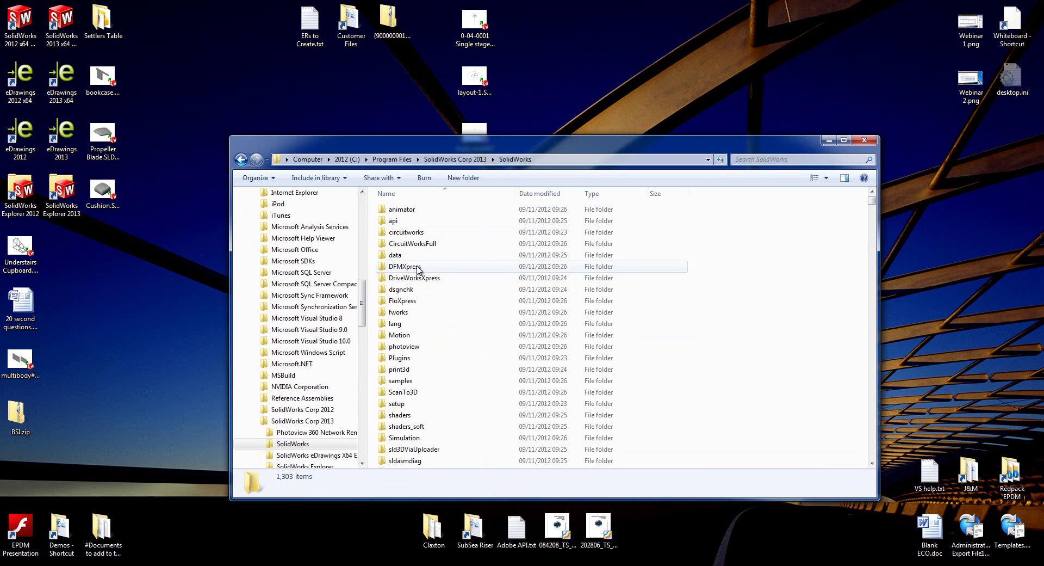
{"action": "double_click", "coordinate": [411, 322]}
{"action": "double_click", "coordinate": [407, 210]}
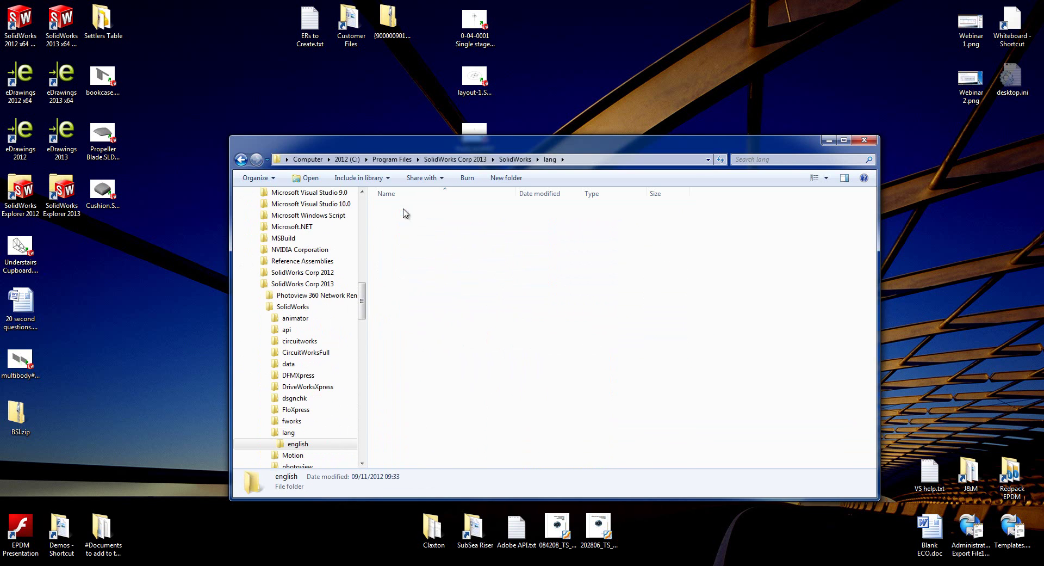
{"action": "double_click", "coordinate": [411, 325]}
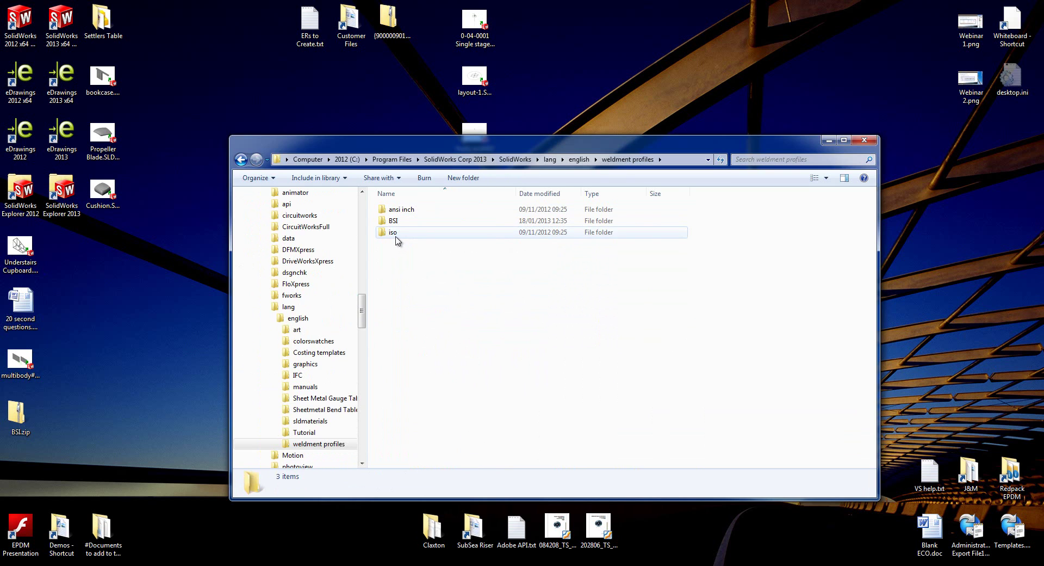
Inspect the iso square tube and BSI UBP Beam profile folders, then return to SolidWorks.
{"action": "mouse_move", "coordinate": [397, 240]}
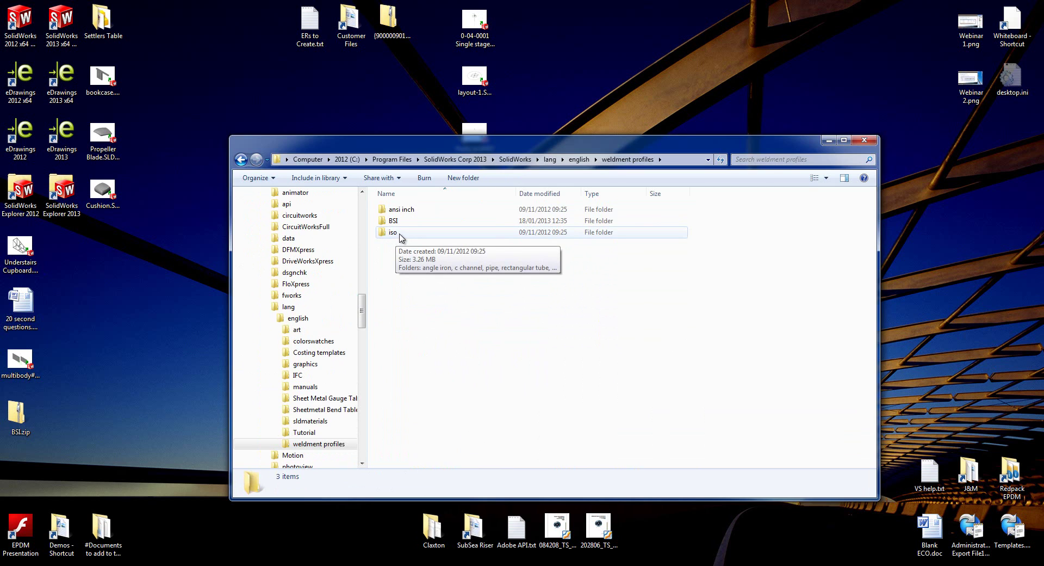
{"action": "double_click", "coordinate": [400, 238]}
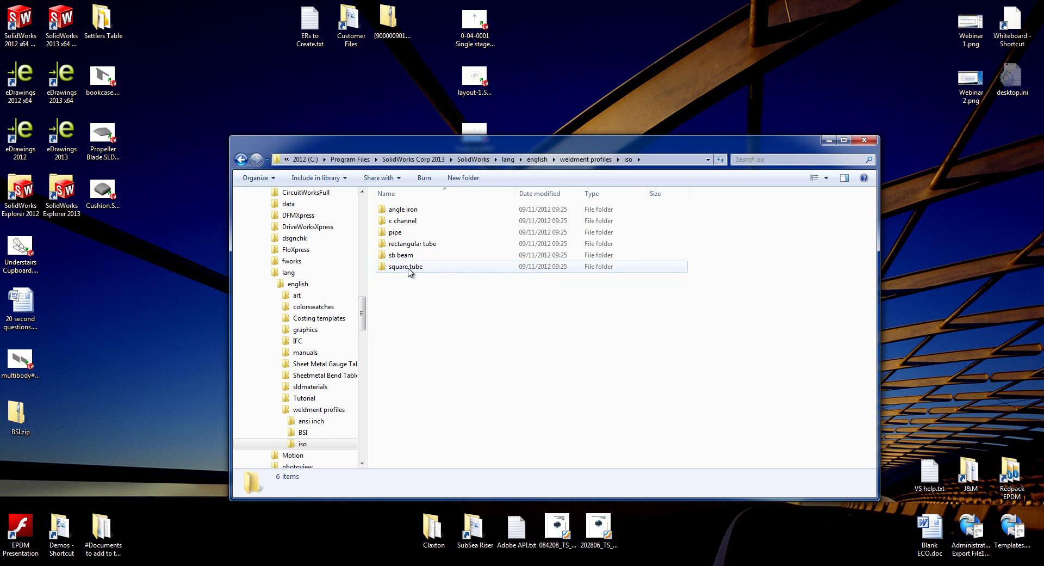
{"action": "double_click", "coordinate": [408, 267]}
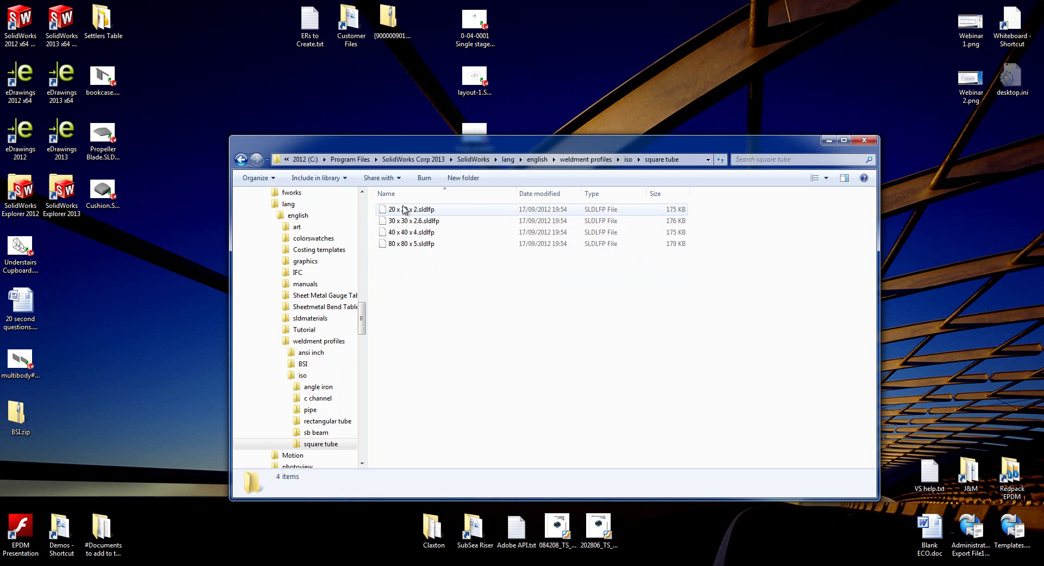
{"action": "left_click", "coordinate": [241, 159]}
{"action": "left_click", "coordinate": [241, 160]}
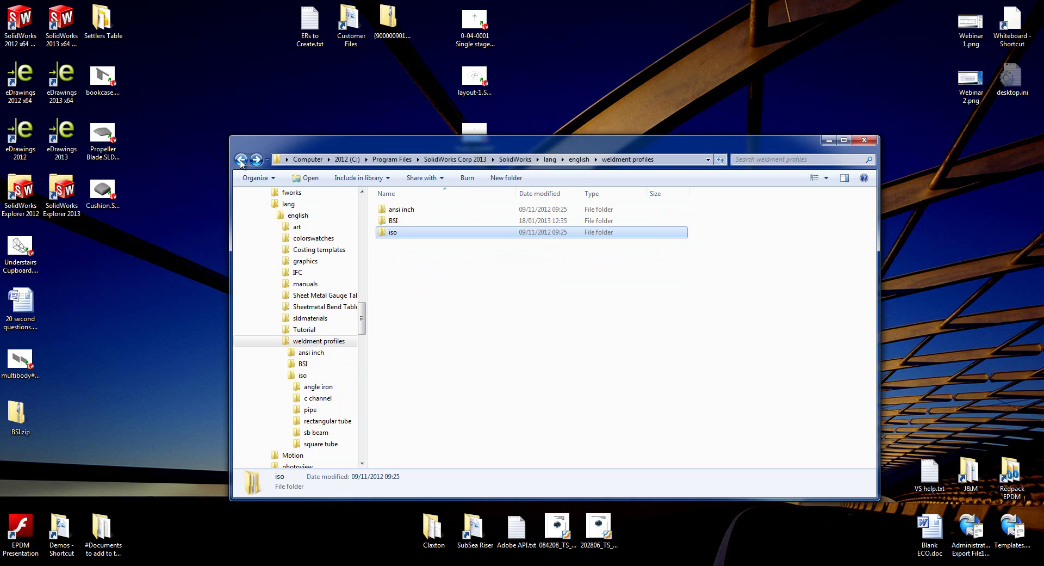
{"action": "double_click", "coordinate": [396, 220]}
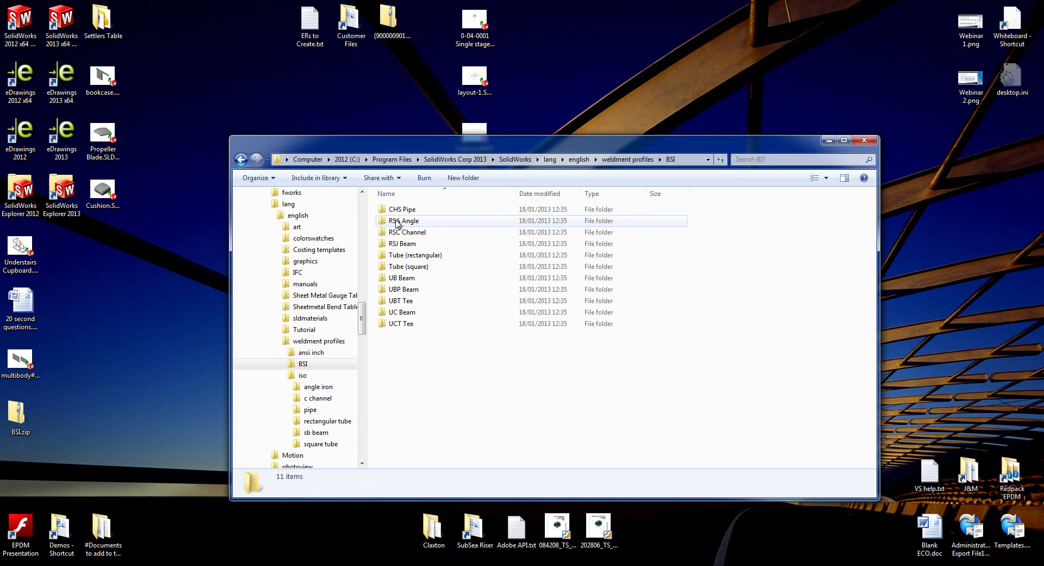
{"action": "double_click", "coordinate": [409, 292]}
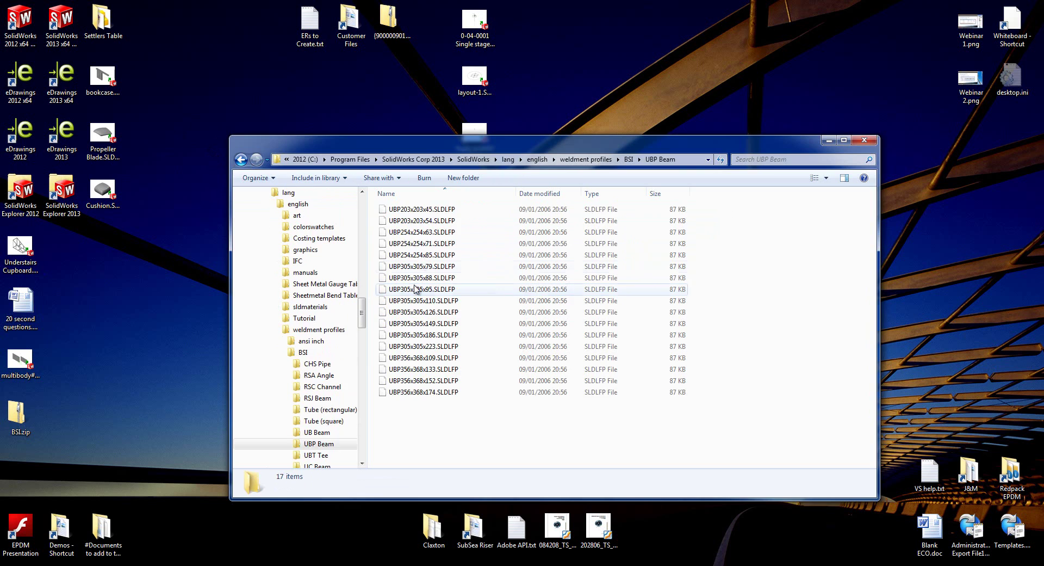
{"action": "left_click", "coordinate": [241, 160]}
{"action": "left_click", "coordinate": [240, 160]}
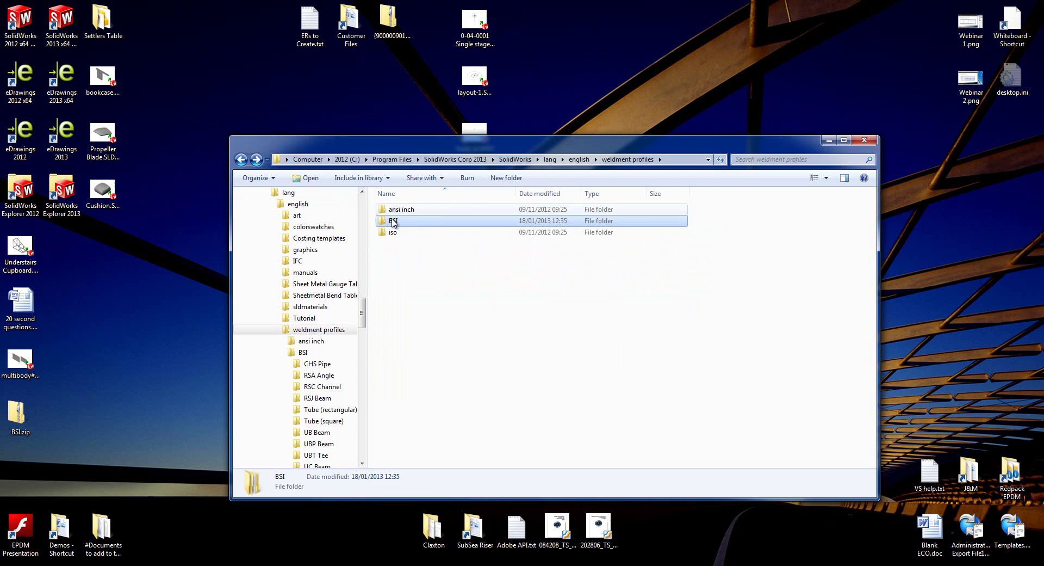
{"action": "left_click", "coordinate": [272, 560]}
Start a Structural Member in Part5 with BSI standard, RSJ Beam type, size RSJ102x44x7.44.
{"action": "left_click", "coordinate": [291, 526]}
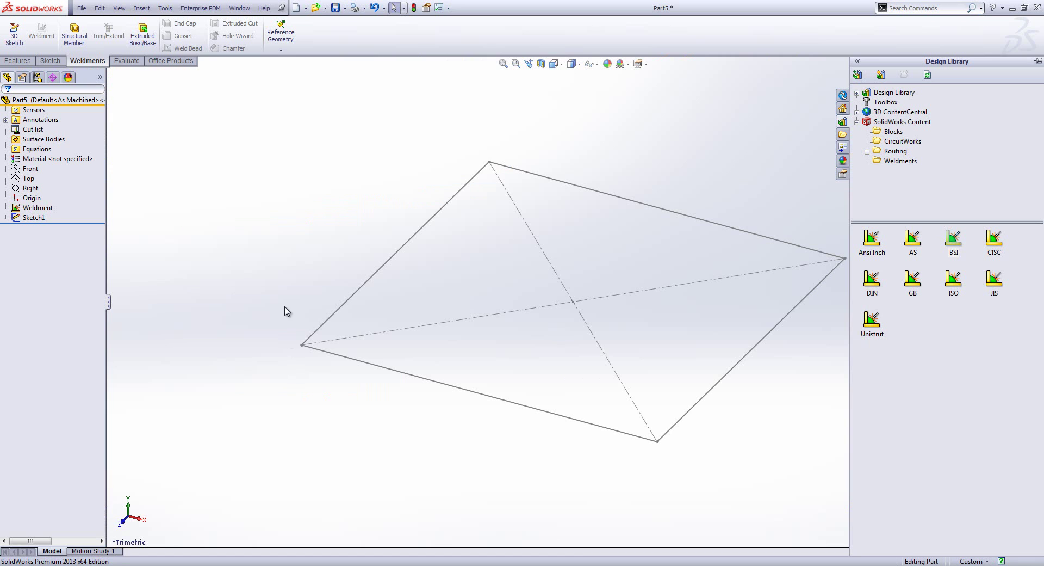
{"action": "left_click", "coordinate": [75, 35]}
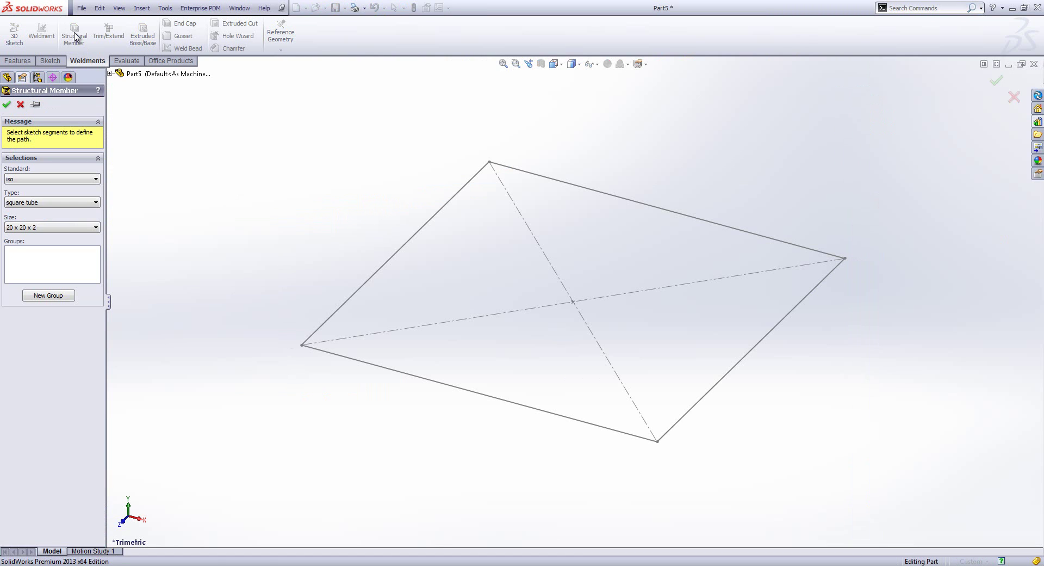
{"action": "left_click", "coordinate": [49, 179]}
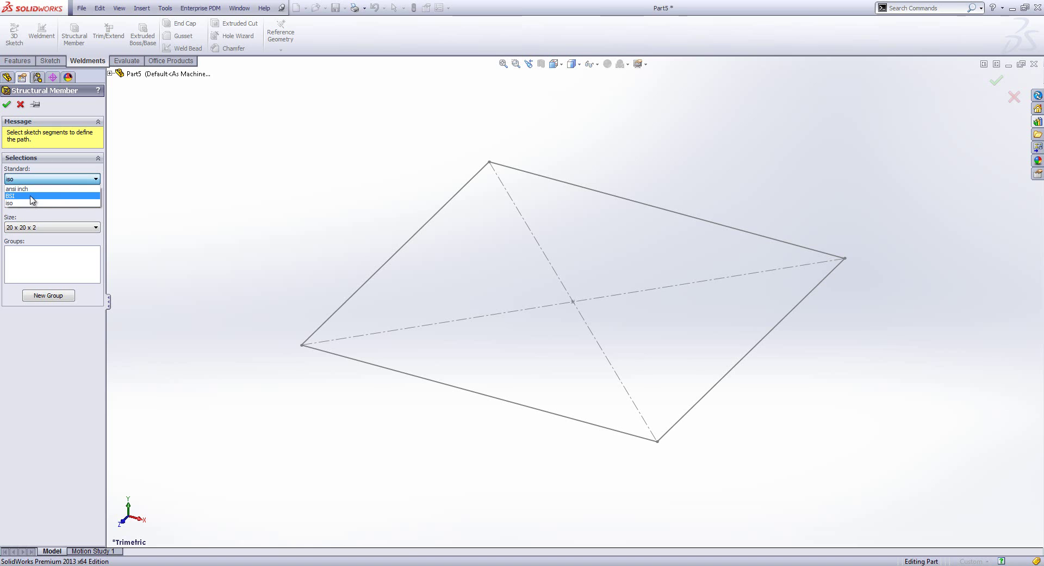
{"action": "left_click", "coordinate": [31, 197]}
{"action": "left_click", "coordinate": [39, 203]}
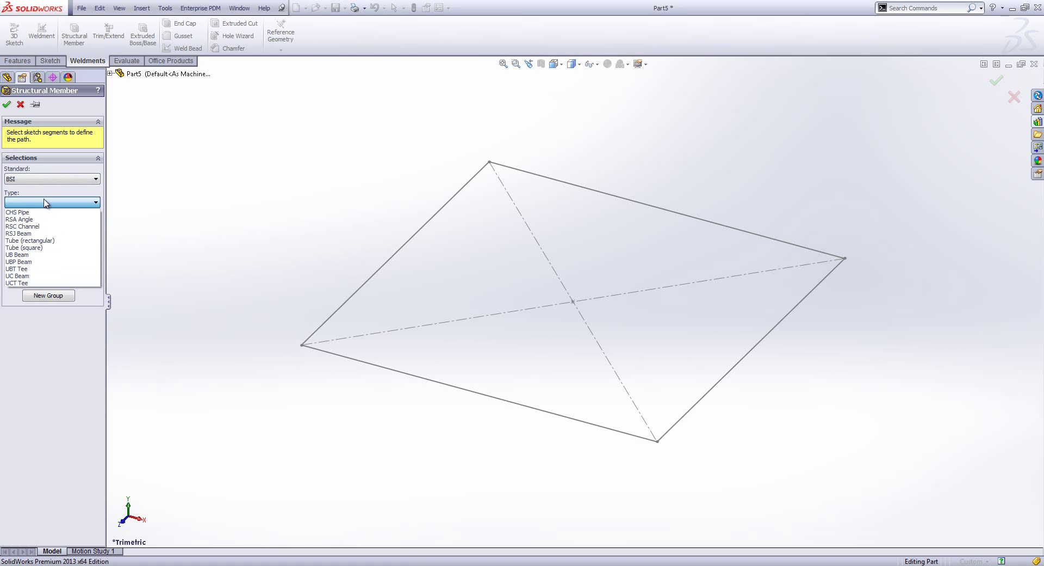
{"action": "left_click", "coordinate": [46, 233]}
{"action": "left_click", "coordinate": [44, 229]}
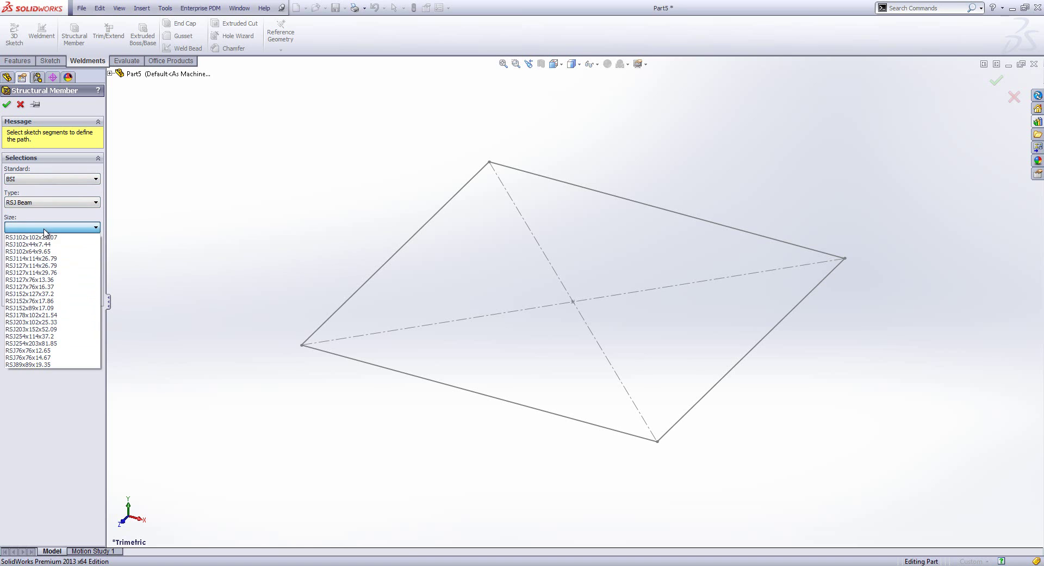
{"action": "left_click", "coordinate": [56, 244]}
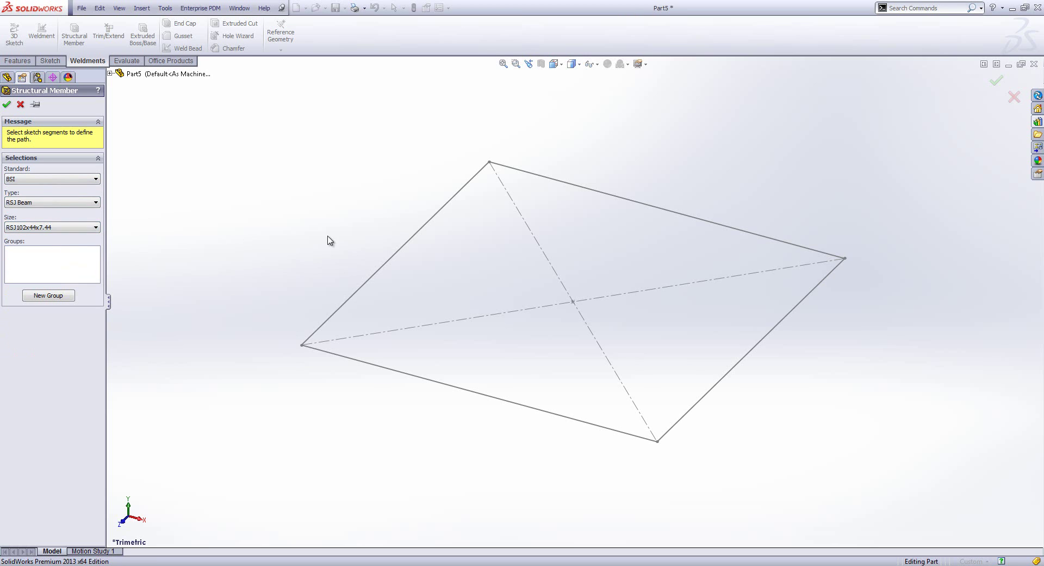
Run the beams along all four sketch lines to close the square frame.
{"action": "left_click", "coordinate": [405, 244]}
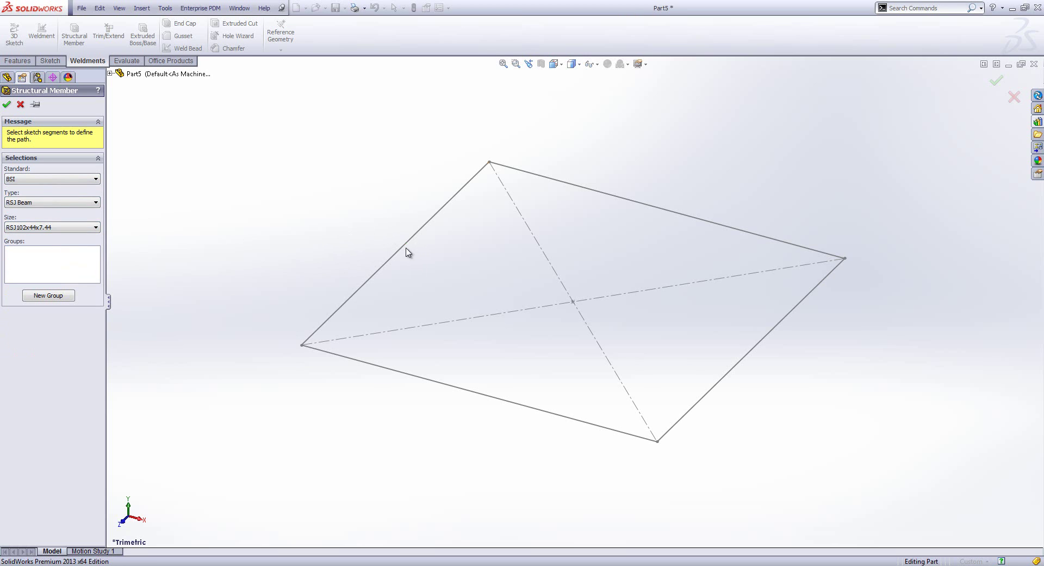
{"action": "left_click", "coordinate": [470, 393]}
{"action": "left_click", "coordinate": [713, 387]}
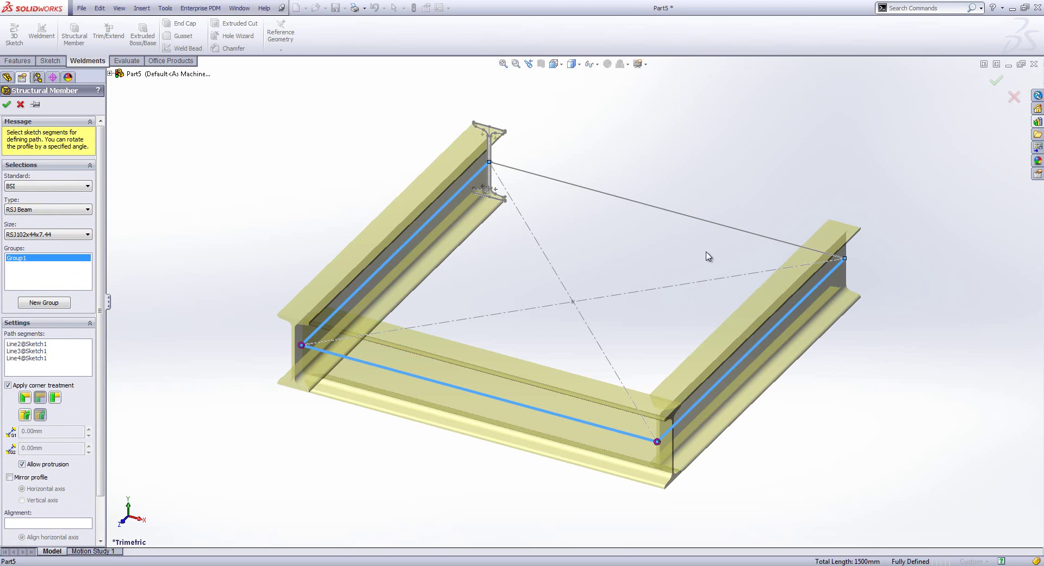
{"action": "left_click", "coordinate": [685, 218]}
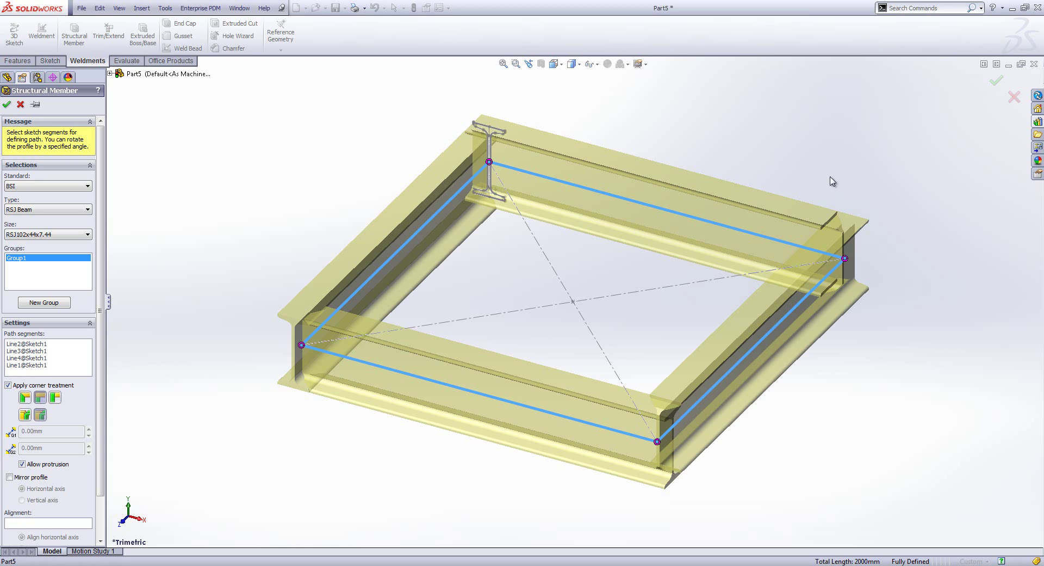
{"action": "left_click", "coordinate": [996, 81]}
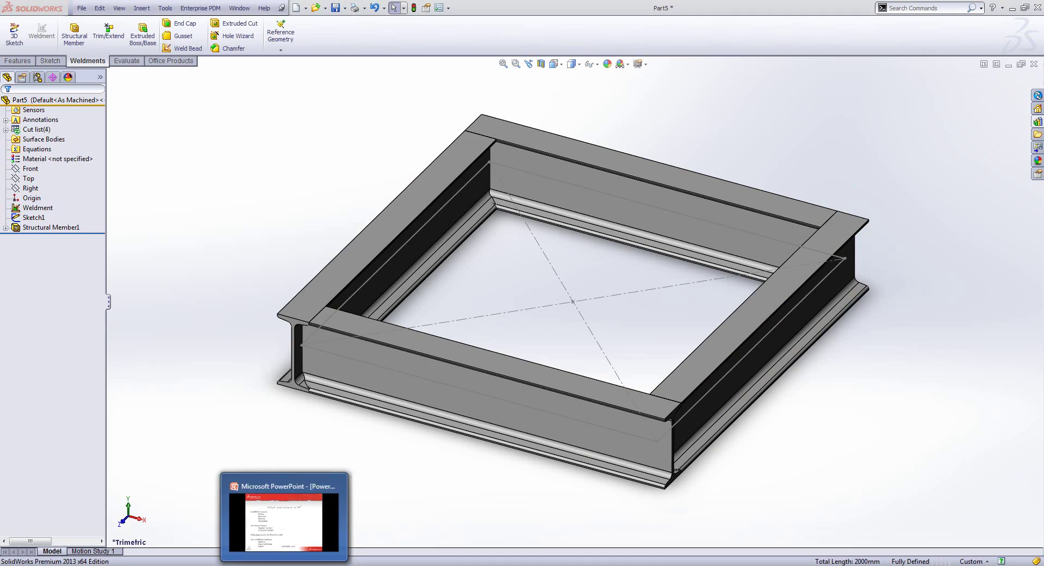
Show the living-room render slide, then return to the Audio Visual Unit Webinar assembly.
{"action": "left_click", "coordinate": [285, 517]}
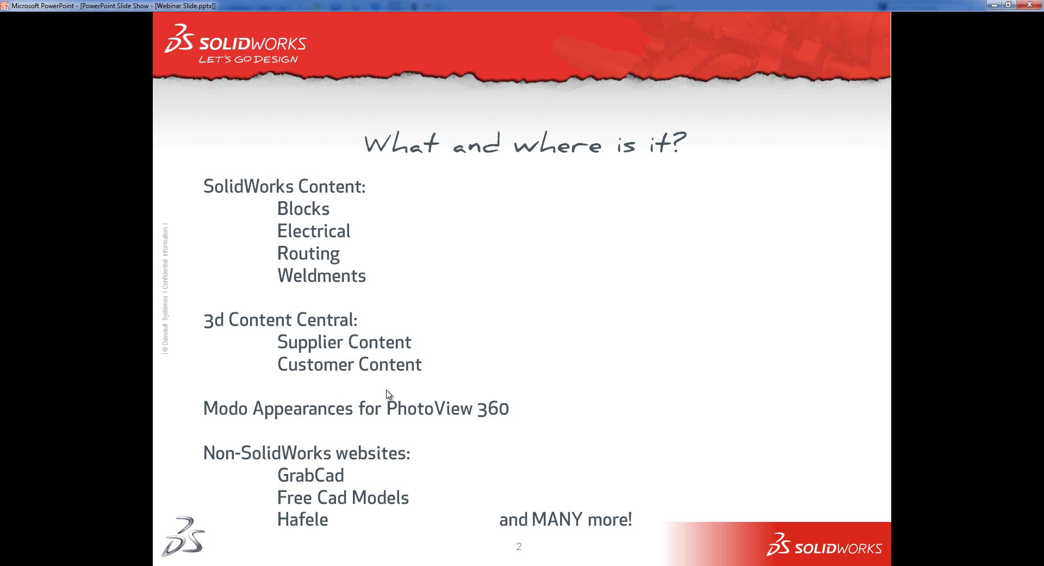
{"action": "left_click", "coordinate": [388, 396]}
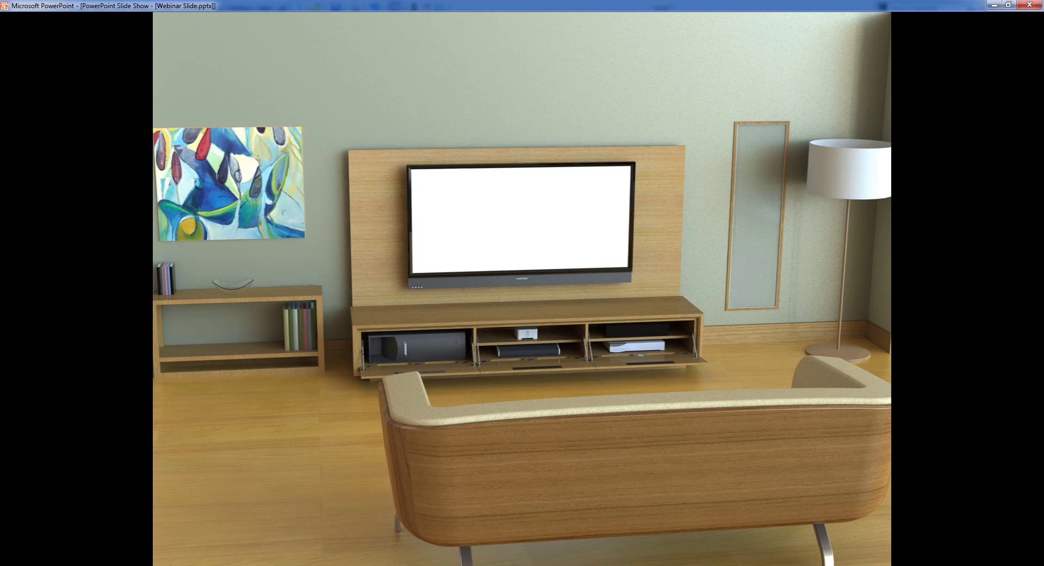
{"action": "mouse_move", "coordinate": [253, 563]}
{"action": "left_click", "coordinate": [228, 531]}
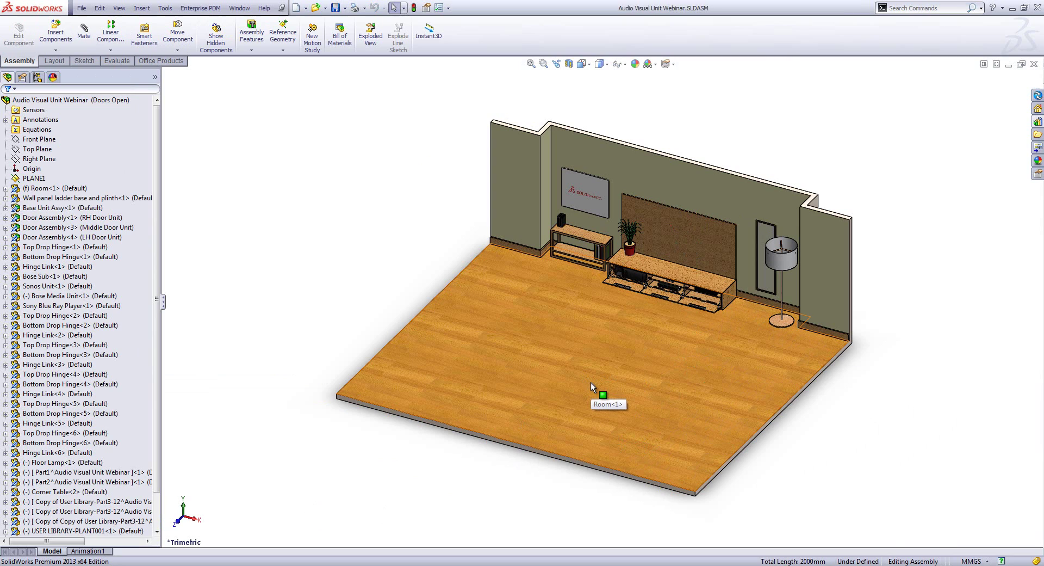
From the Design Library, open 3D ContentCentral's All Categories supplier content page.
{"action": "left_click", "coordinate": [1038, 122]}
{"action": "left_click", "coordinate": [862, 123]}
{"action": "left_click", "coordinate": [857, 112]}
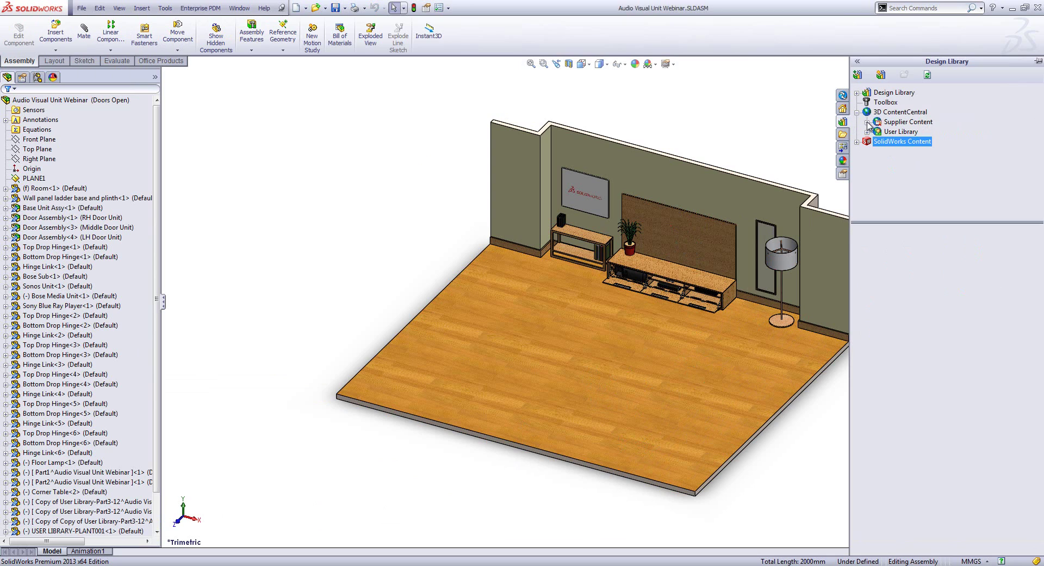
{"action": "left_click", "coordinate": [900, 122]}
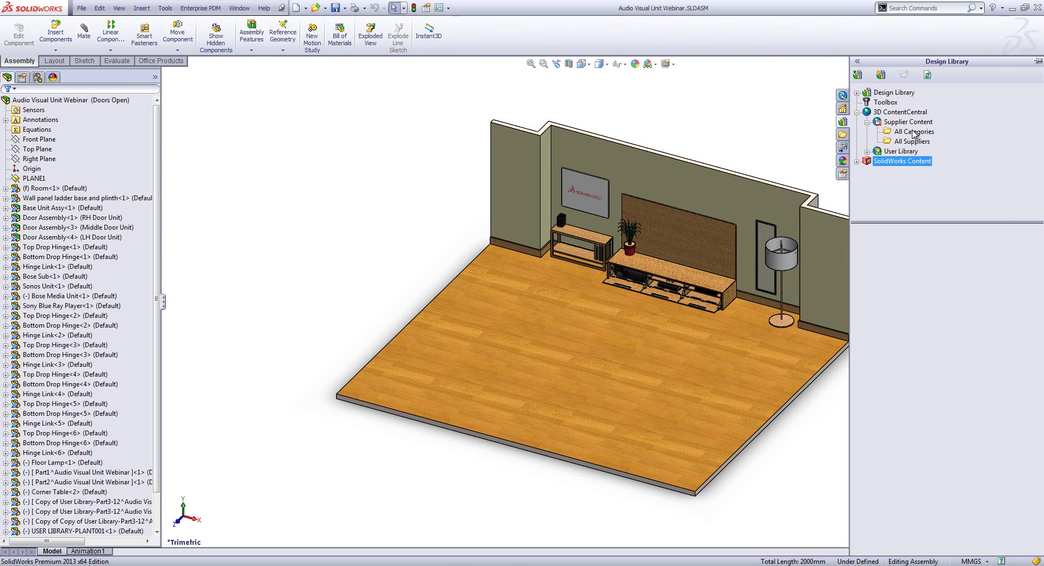
{"action": "left_click", "coordinate": [914, 132]}
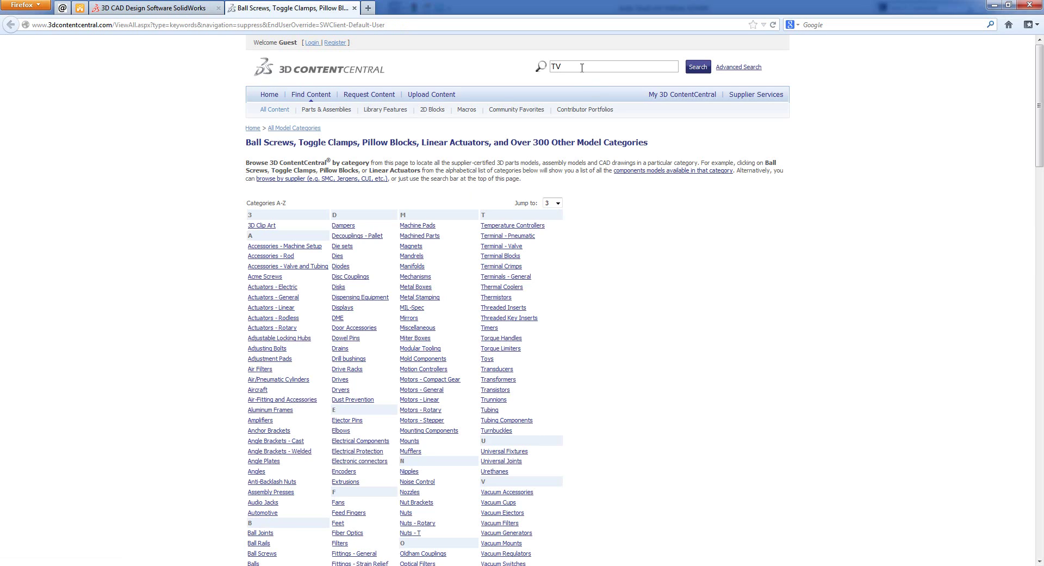
Run the TV search and browse the 203 results, ending back at the Philips LCD TV 52" 7000 series.
{"action": "key", "text": "Return"}
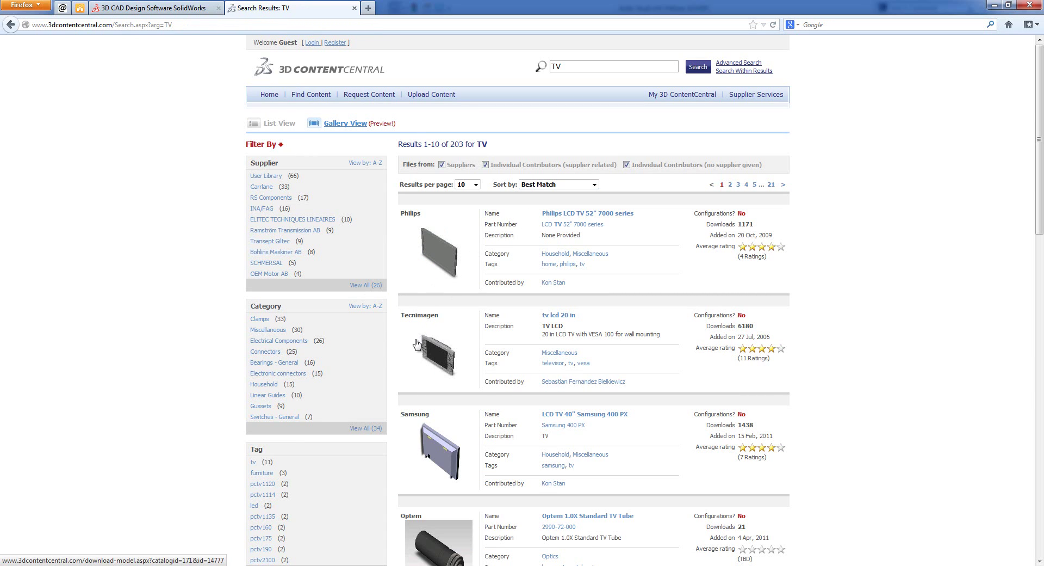
{"action": "scroll", "coordinate": [452, 413], "scroll_direction": "down", "scroll_amount": 5}
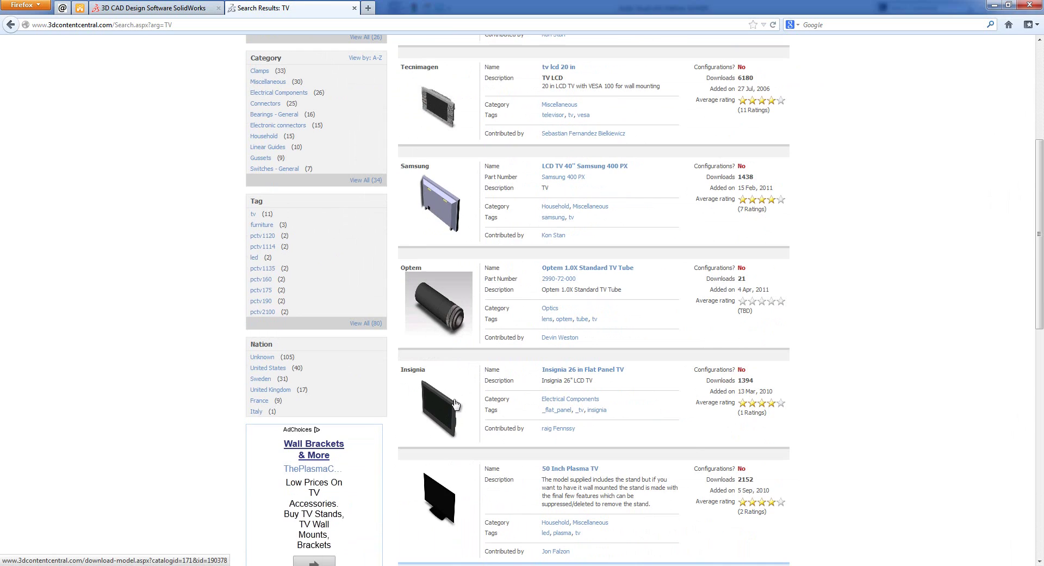
{"action": "scroll", "coordinate": [456, 438], "scroll_direction": "down", "scroll_amount": 1}
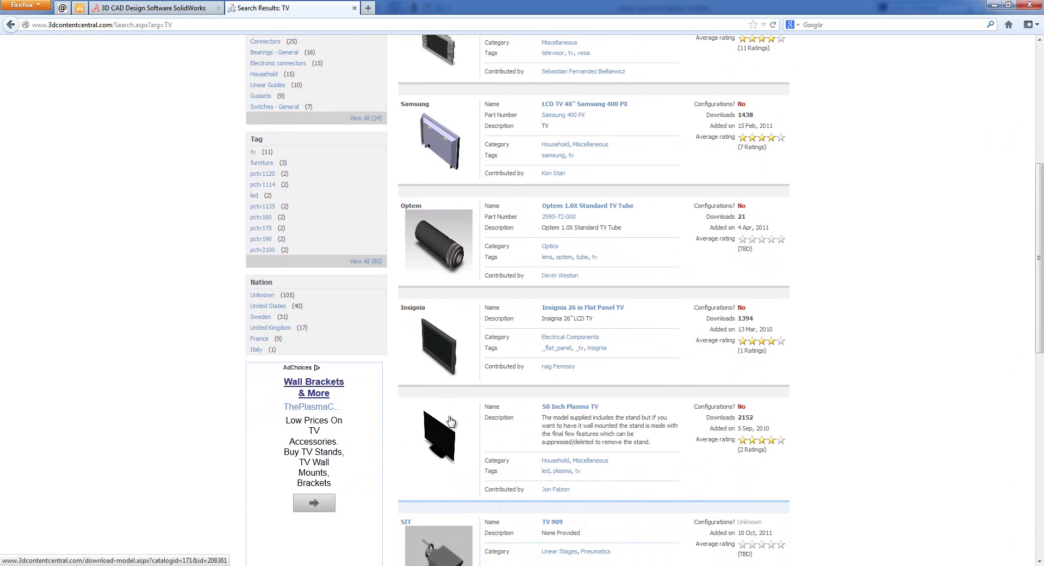
{"action": "scroll", "coordinate": [455, 423], "scroll_direction": "down", "scroll_amount": 5}
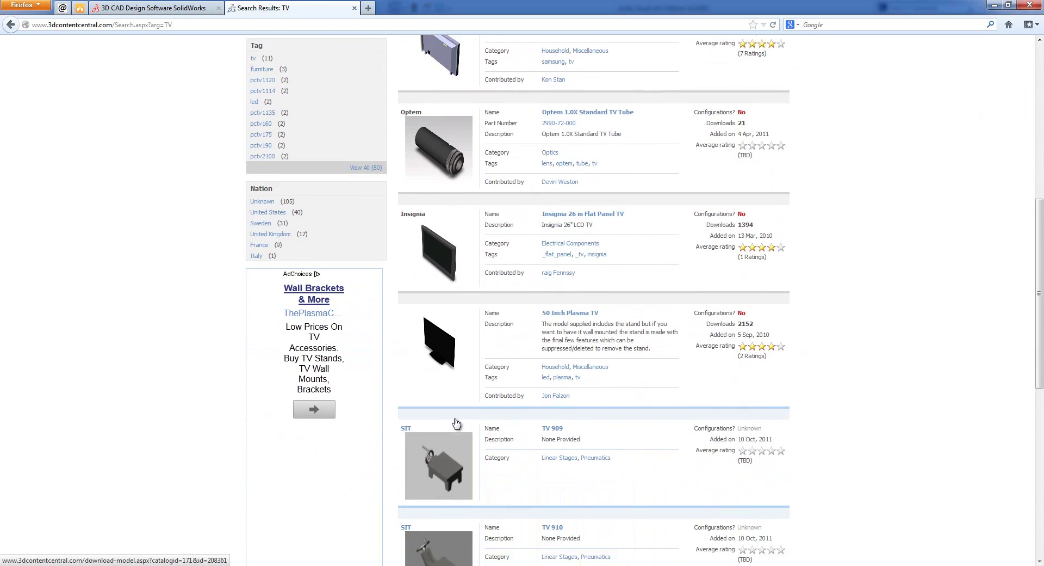
{"action": "scroll", "coordinate": [456, 423], "scroll_direction": "down", "scroll_amount": 4}
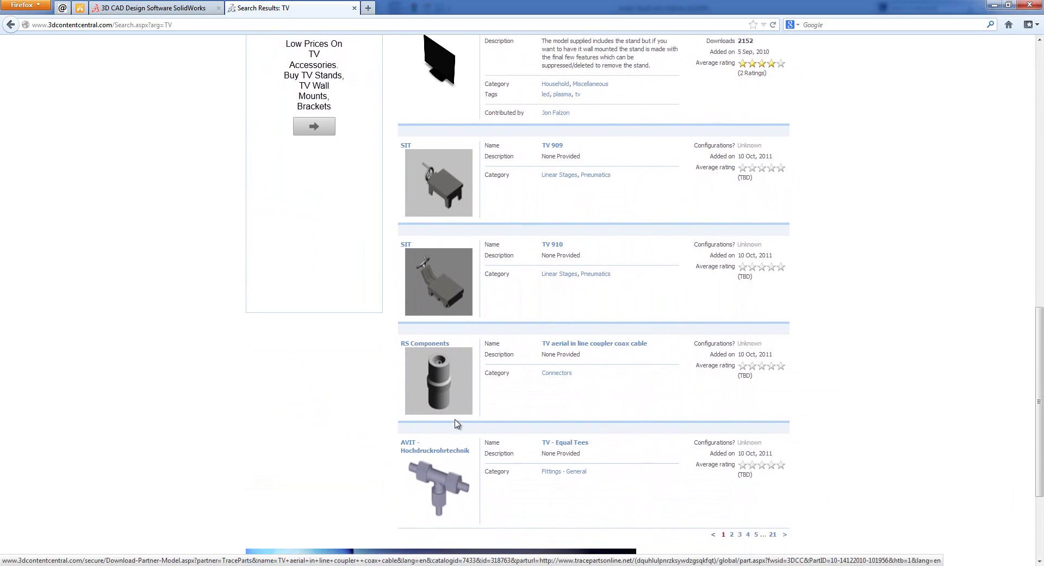
{"action": "scroll", "coordinate": [457, 418], "scroll_direction": "up", "scroll_amount": 1}
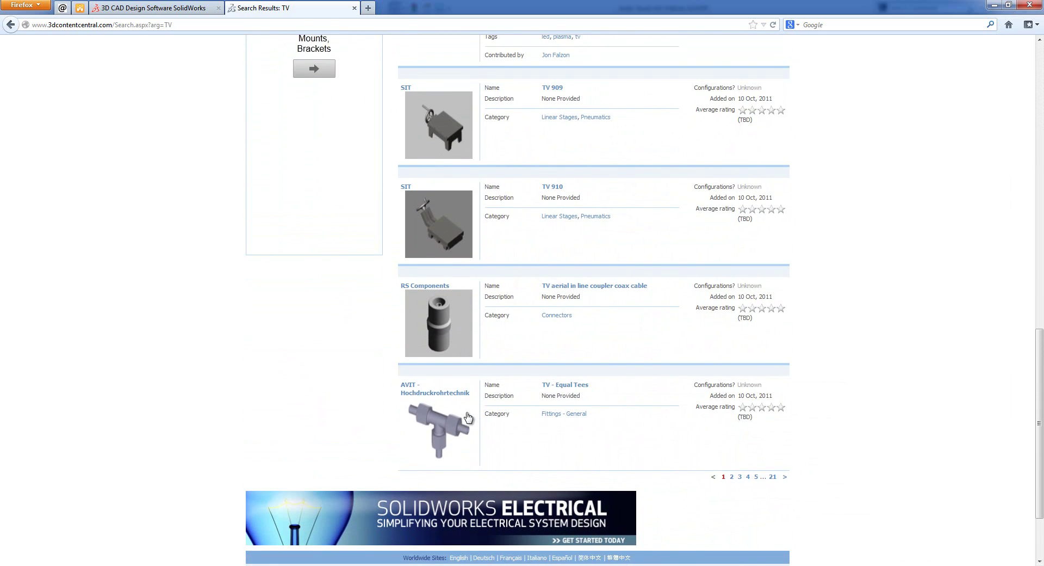
{"action": "scroll", "coordinate": [469, 415], "scroll_direction": "up", "scroll_amount": 9}
{"action": "scroll", "coordinate": [470, 414], "scroll_direction": "up", "scroll_amount": 4}
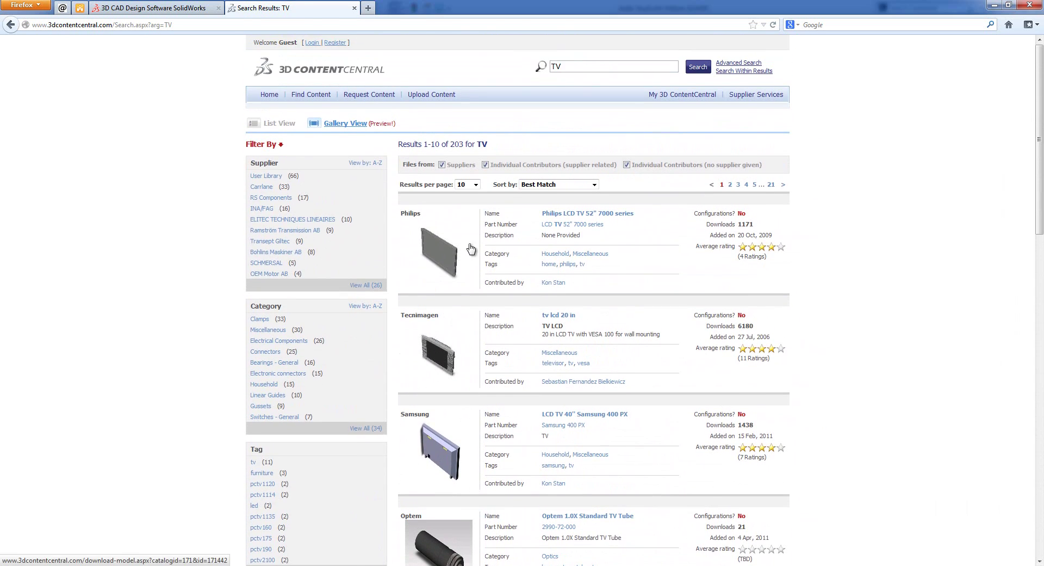
Open the Philips LCD TV 52" 7000 series download and log in with the saved account e-mail and password.
{"action": "left_click", "coordinate": [588, 215]}
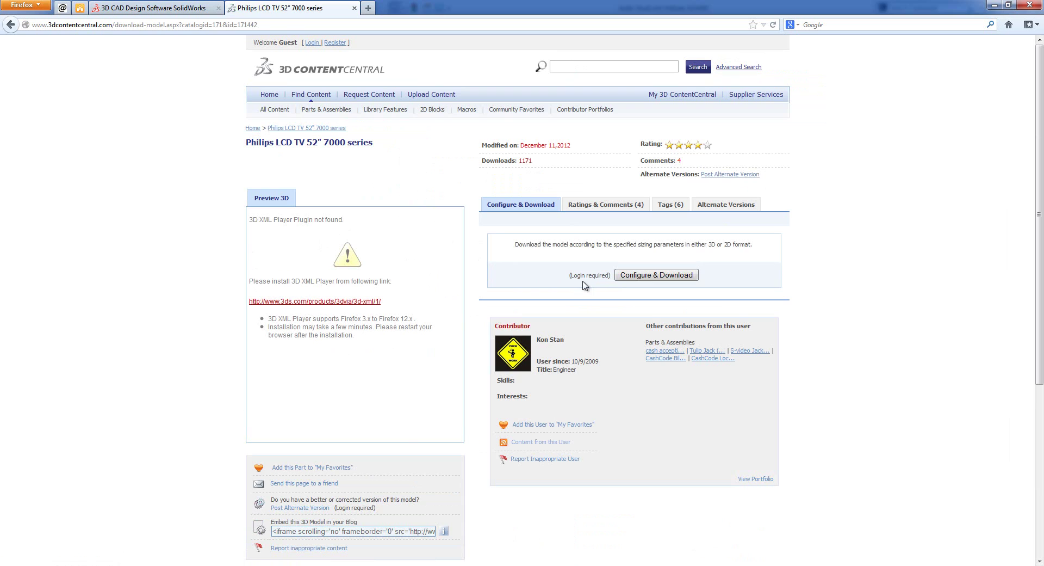
{"action": "left_click", "coordinate": [646, 279]}
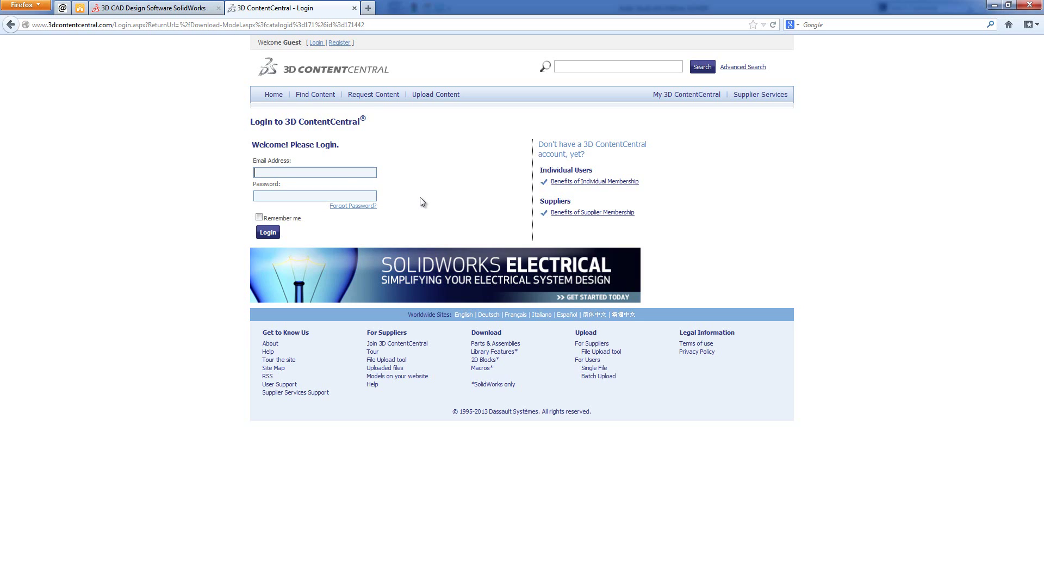
{"action": "type", "text": "su"}
{"action": "key", "text": "Down"}
{"action": "key", "text": "Tab"}
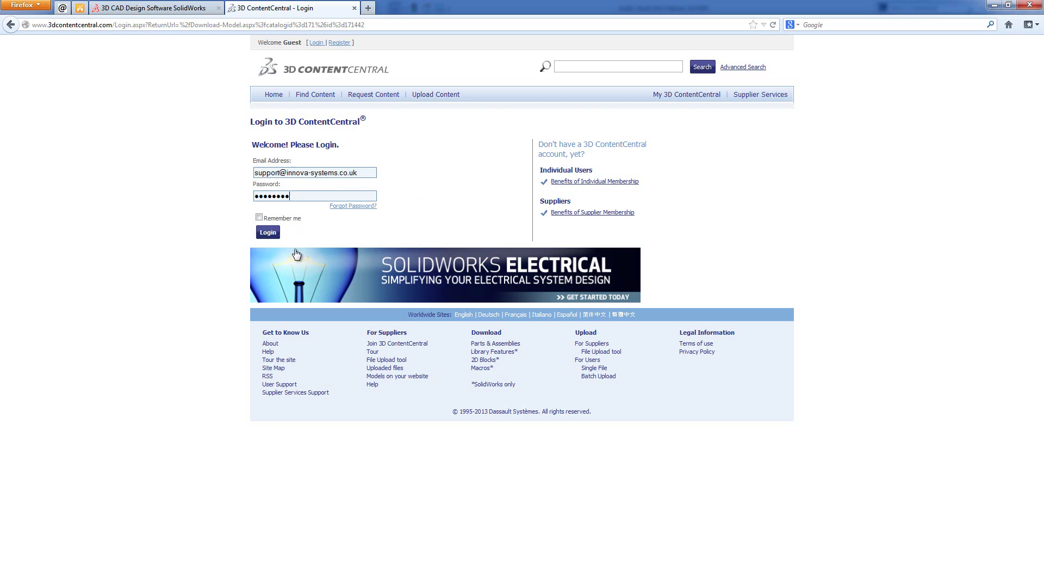
{"action": "left_click", "coordinate": [268, 232]}
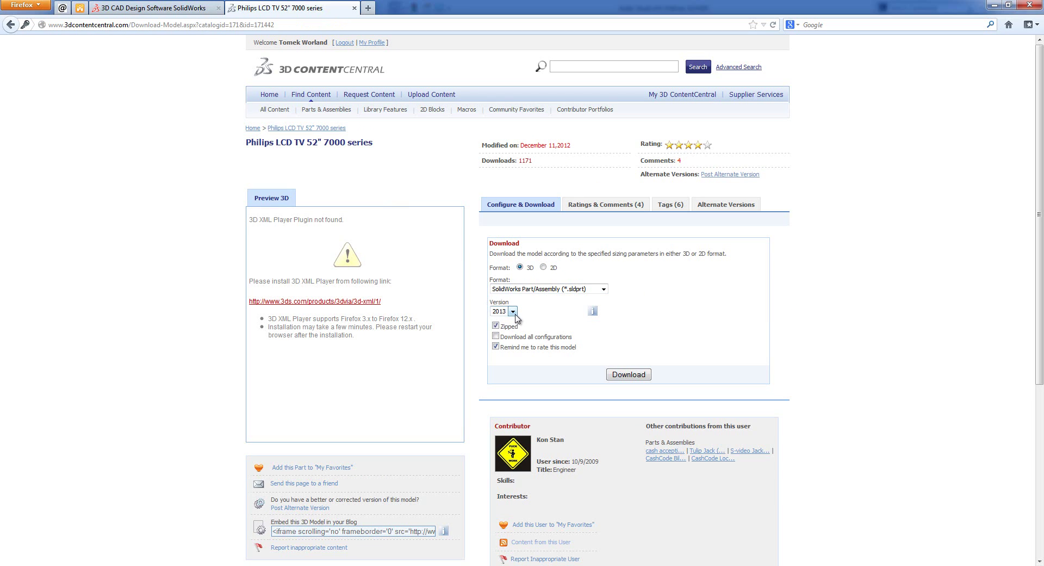
Request the Philips TV as a SolidWorks Part/Assembly, version 2013, with the rate-model reminder unchecked.
{"action": "left_click", "coordinate": [513, 312]}
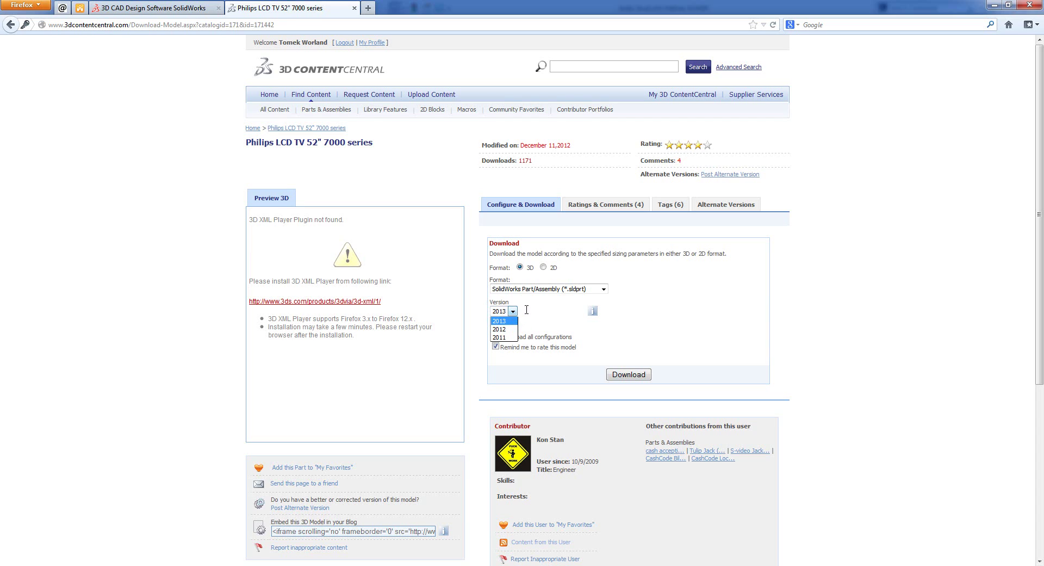
{"action": "left_click", "coordinate": [500, 321]}
{"action": "left_click", "coordinate": [495, 347]}
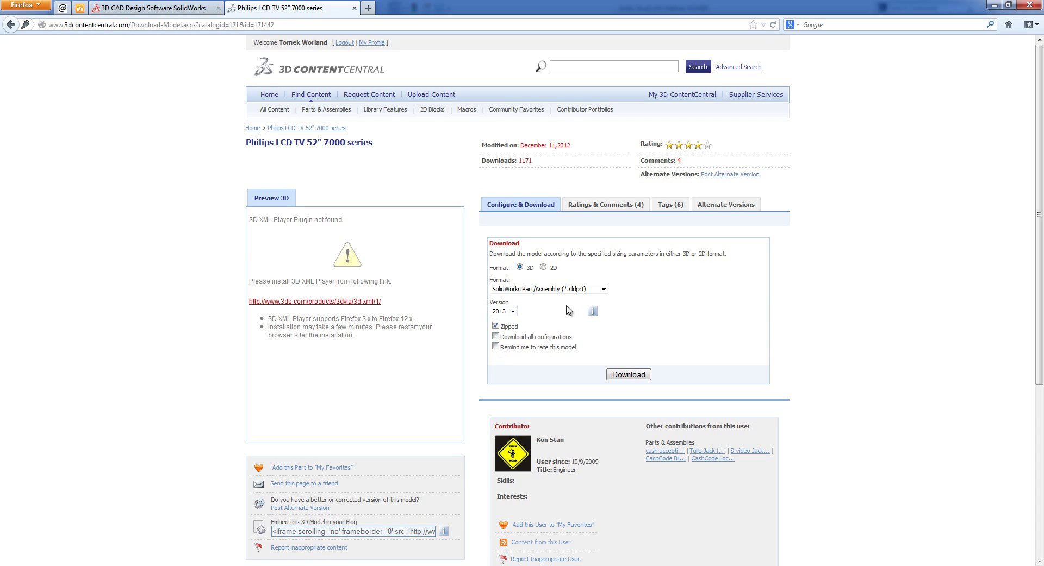
{"action": "left_click", "coordinate": [604, 290]}
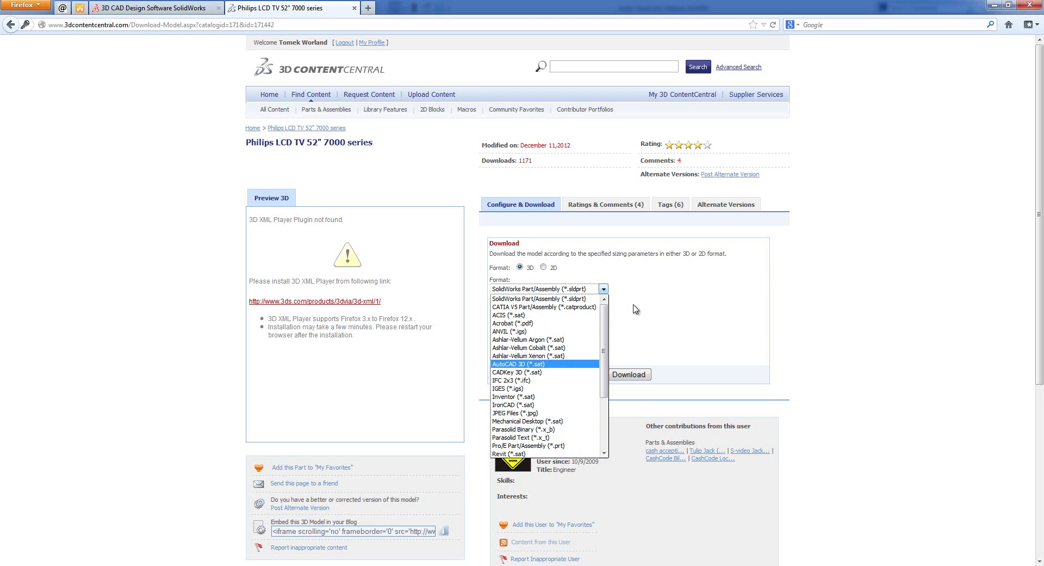
{"action": "left_click", "coordinate": [650, 287]}
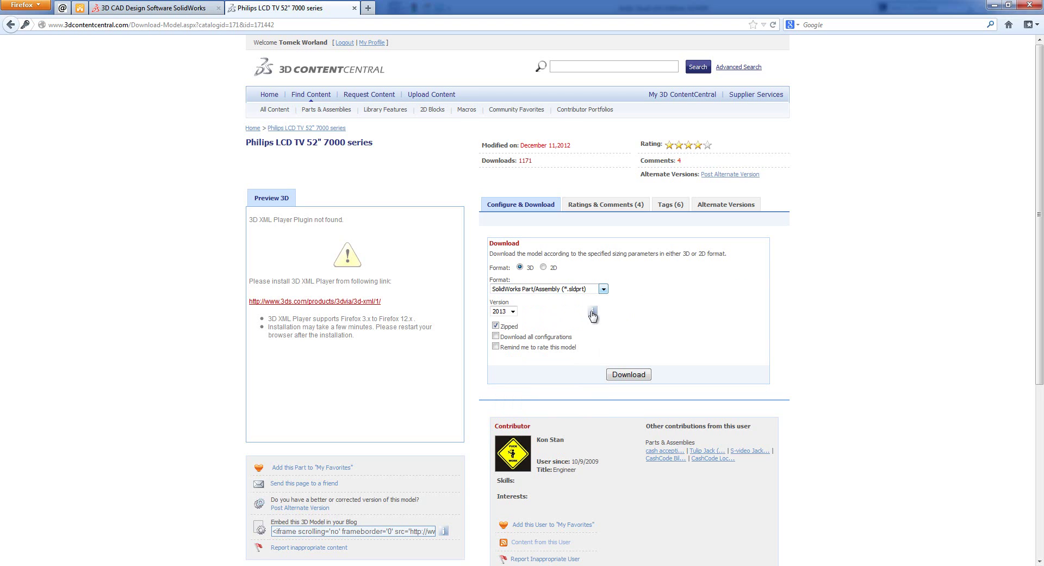
{"action": "left_click", "coordinate": [630, 378]}
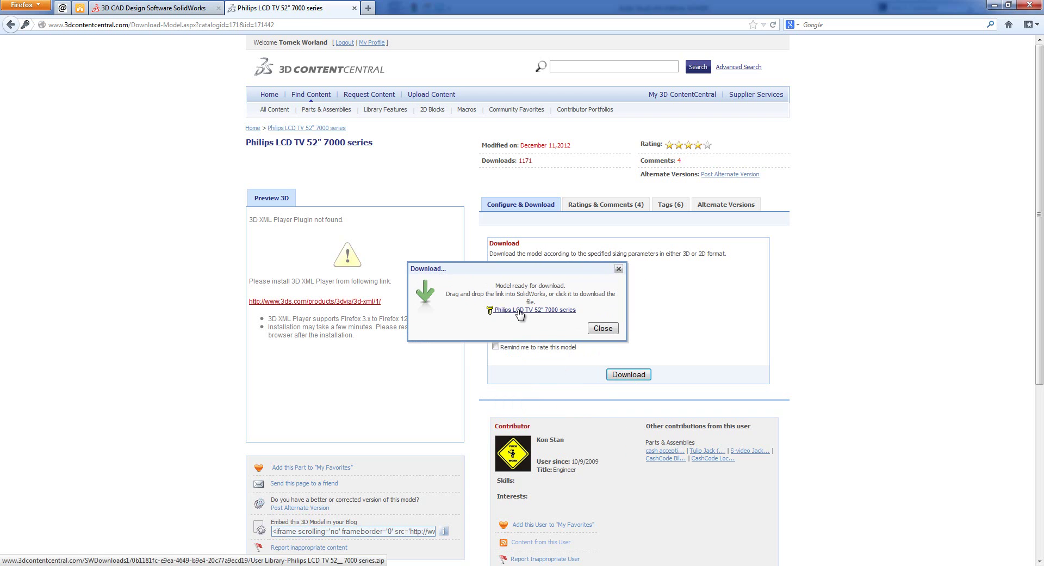
Shrink Firefox and drop the Philips TV download link onto the SolidWorks viewport.
{"action": "left_click_drag", "start_coordinate": [463, 11], "coordinate": [836, 71]}
{"action": "left_click_drag", "start_coordinate": [824, 285], "coordinate": [394, 197]}
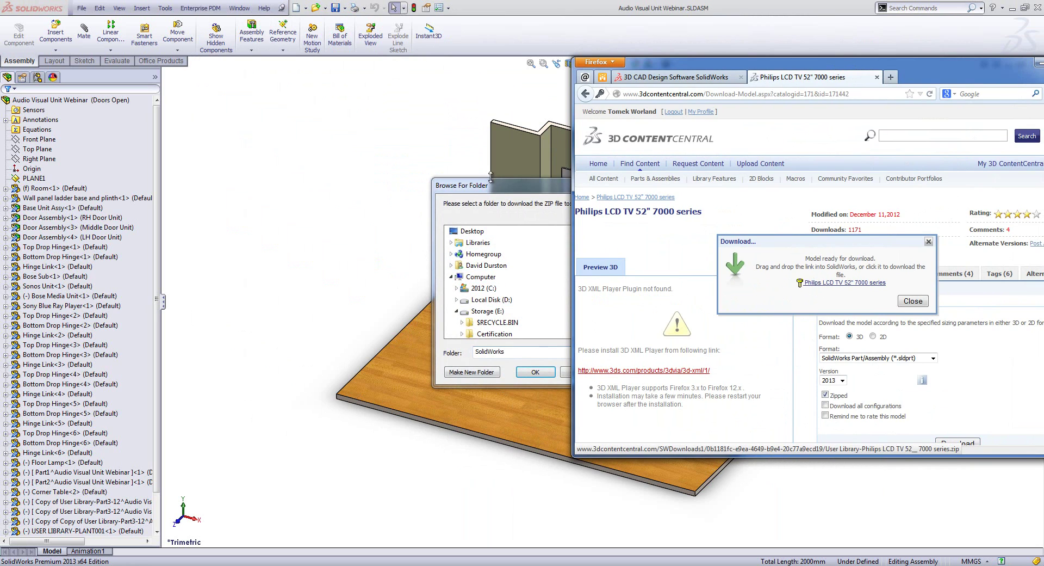
Save the Philips TV ZIP to the Desktop, then return to the Audio Visual Unit Webinar assembly.
{"action": "left_click_drag", "start_coordinate": [501, 188], "coordinate": [392, 167]}
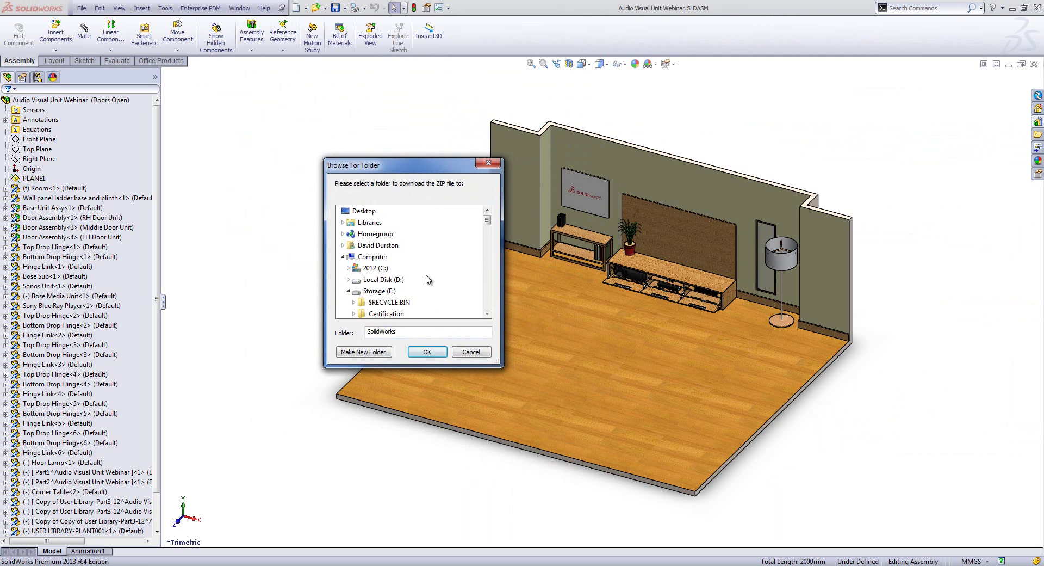
{"action": "left_click", "coordinate": [366, 212]}
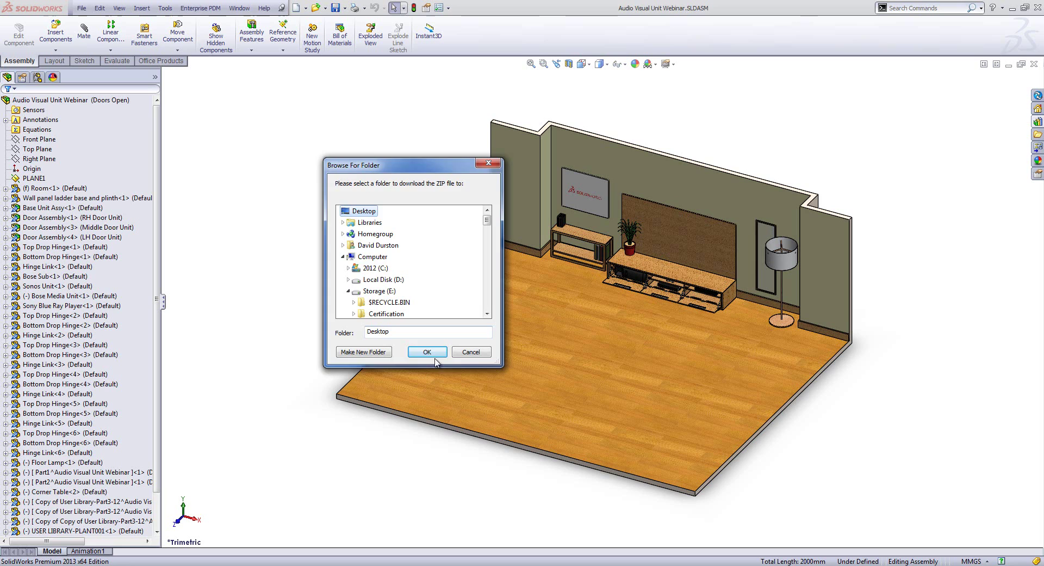
{"action": "left_click", "coordinate": [428, 351]}
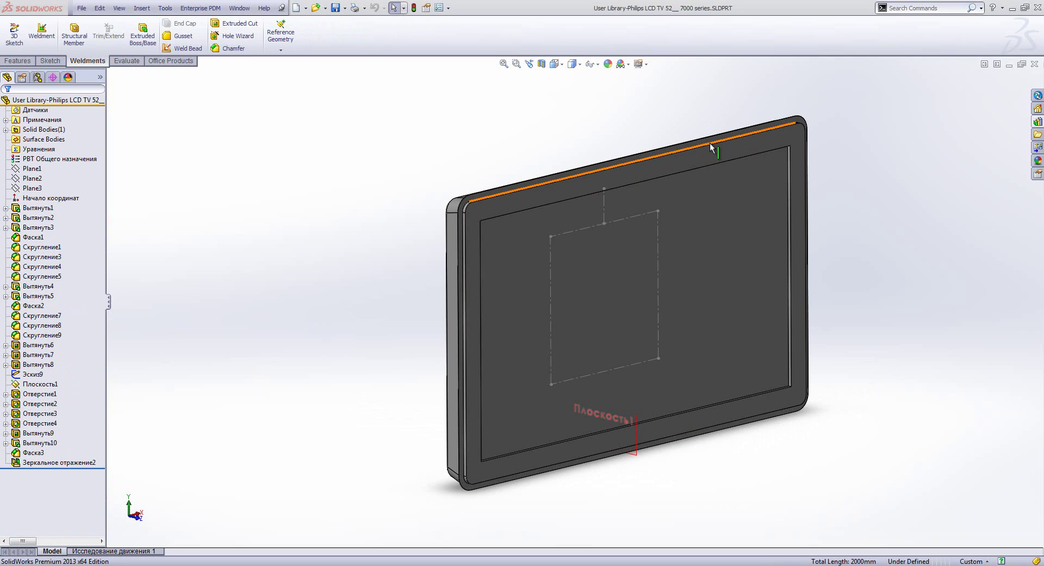
{"action": "key", "text": "ctrl+Tab"}
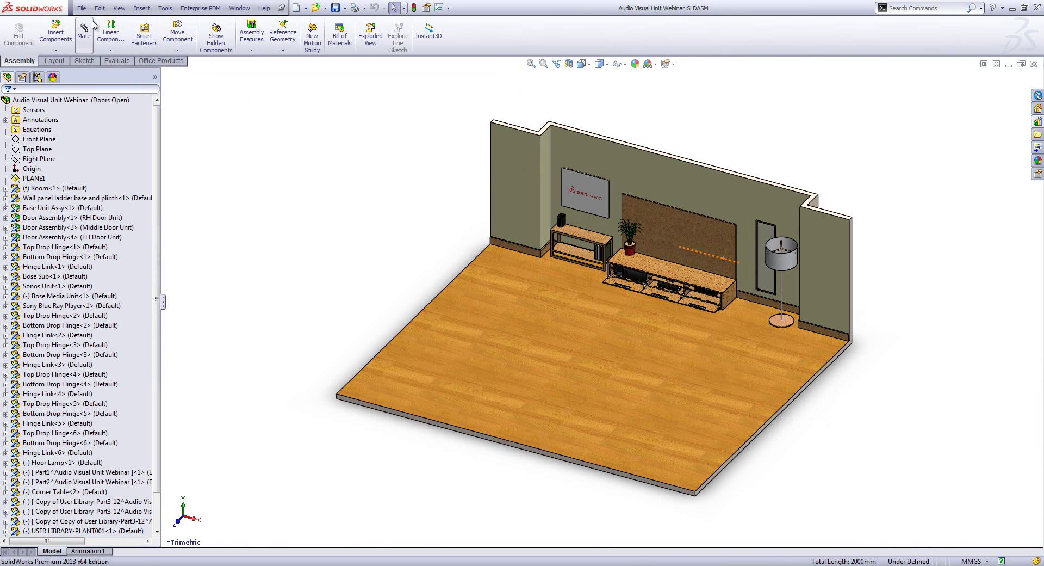
Insert the open Philips LCD TV part into the living-room assembly.
{"action": "left_click", "coordinate": [55, 31]}
{"action": "left_click", "coordinate": [44, 208]}
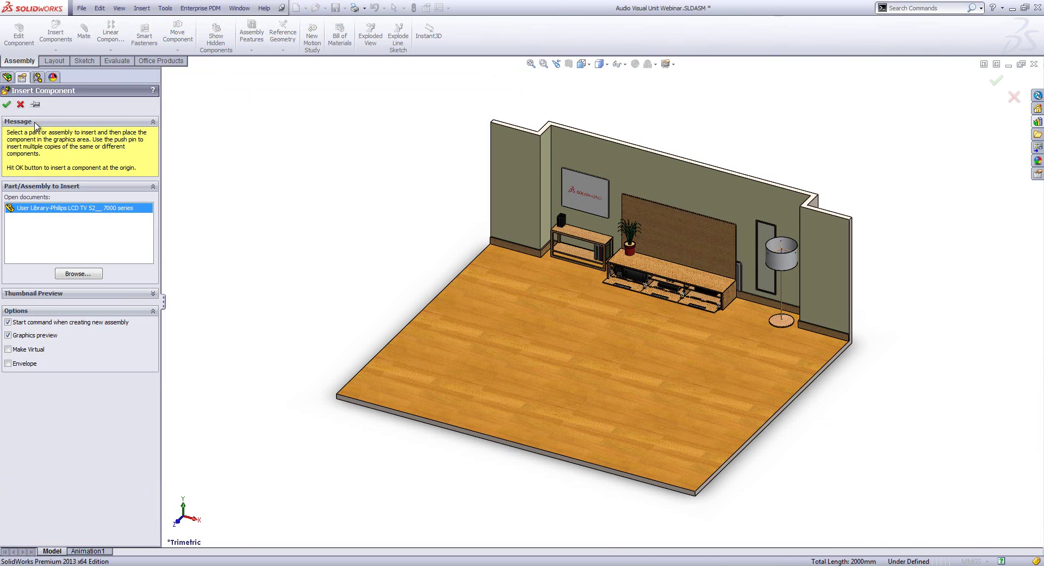
{"action": "key", "text": "Escape"}
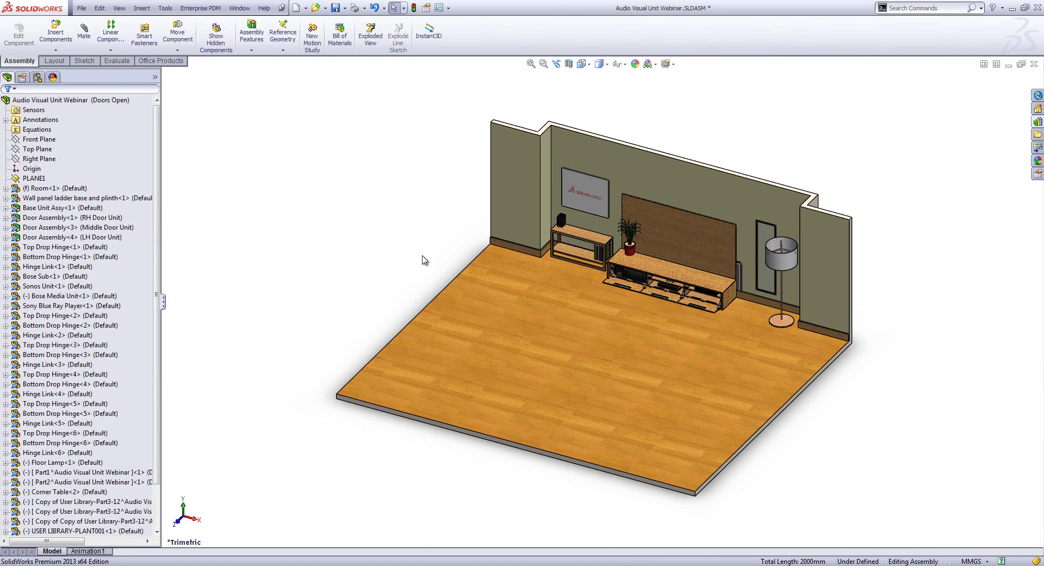
{"action": "left_click", "coordinate": [740, 278]}
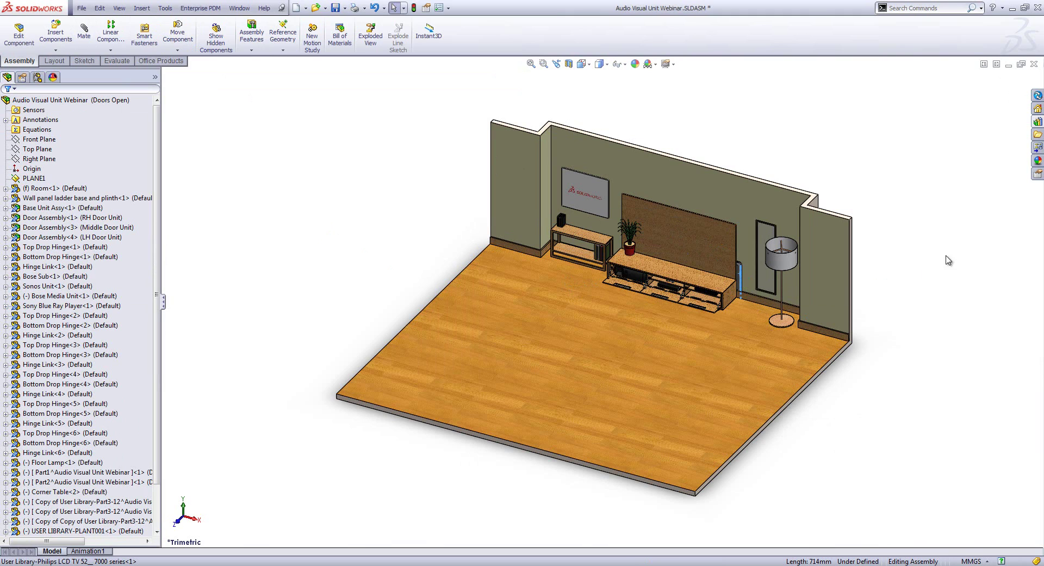
{"action": "scroll", "coordinate": [843, 293], "scroll_direction": "down", "scroll_amount": 5}
{"action": "mouse_move", "coordinate": [529, 198]}
{"action": "left_mouse_down"}
{"action": "mouse_move", "coordinate": [348, 245]}
{"action": "mouse_move", "coordinate": [401, 241]}
{"action": "mouse_move", "coordinate": [381, 239]}
{"action": "left_mouse_up"}
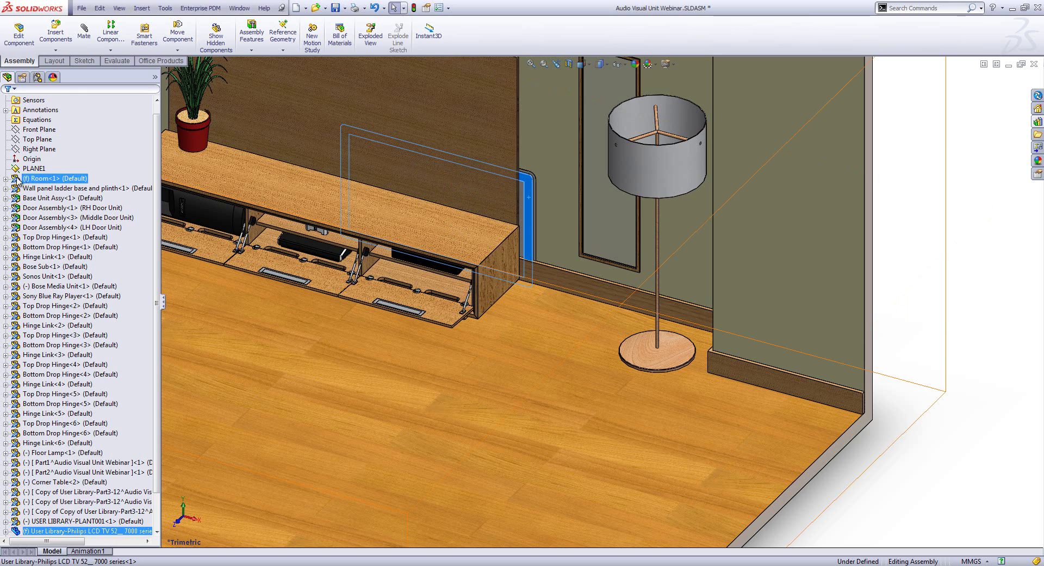
Make the TV component floating and rotate it round to face the wall.
{"action": "right_click", "coordinate": [36, 531]}
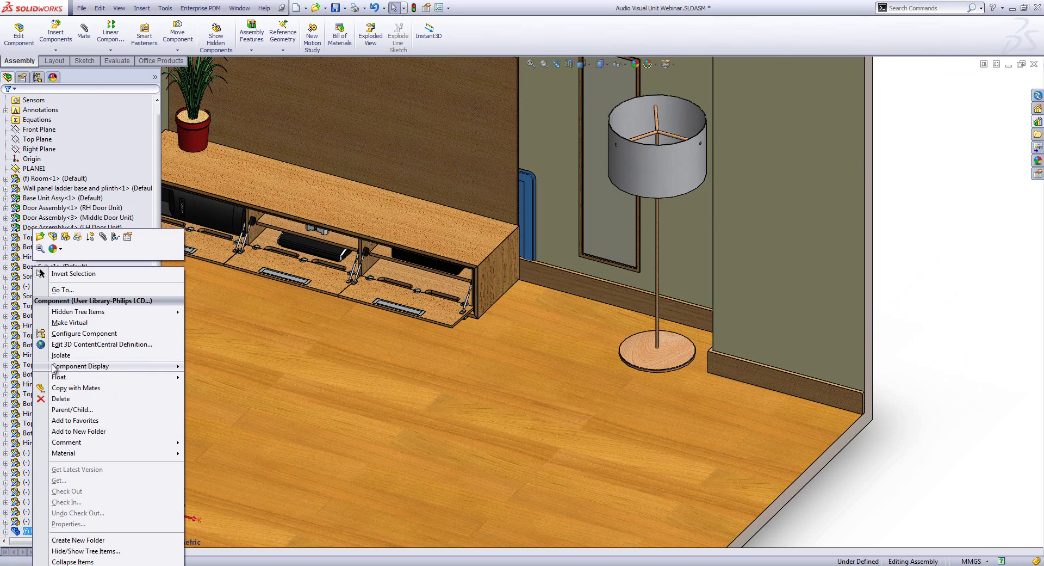
{"action": "mouse_move", "coordinate": [60, 376]}
{"action": "left_click", "coordinate": [204, 385]}
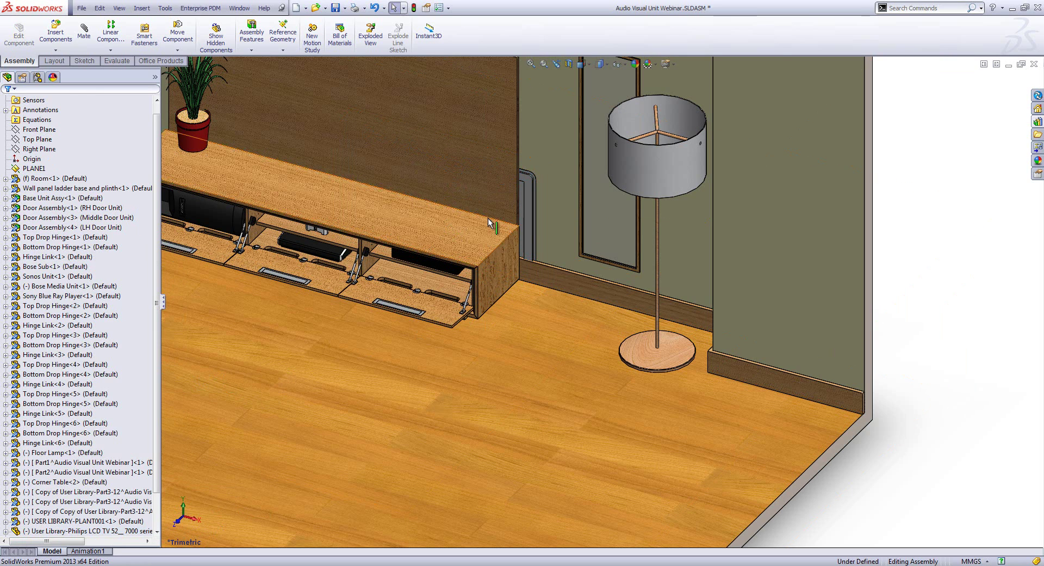
{"action": "right_click_drag", "start_coordinate": [529, 220], "coordinate": [924, 231]}
{"action": "middle_click_drag", "start_coordinate": [925, 232], "coordinate": [662, 155]}
{"action": "scroll", "coordinate": [811, 212], "scroll_direction": "down", "scroll_amount": 5}
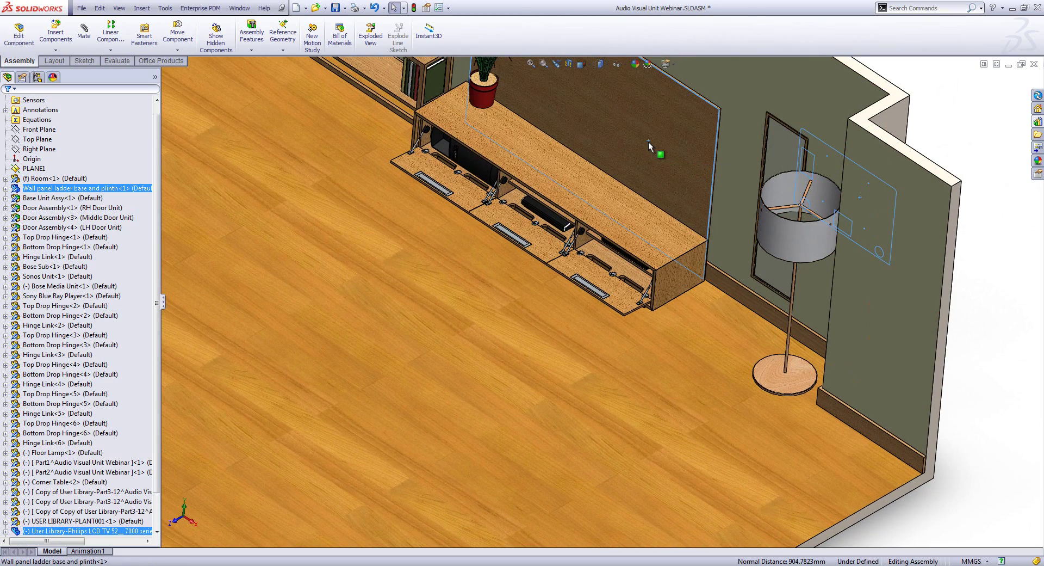
Mate the TV face coincident with the wall panel, placing it above the TV unit.
{"action": "left_click", "coordinate": [648, 142], "text": "ctrl"}
{"action": "left_click", "coordinate": [723, 106]}
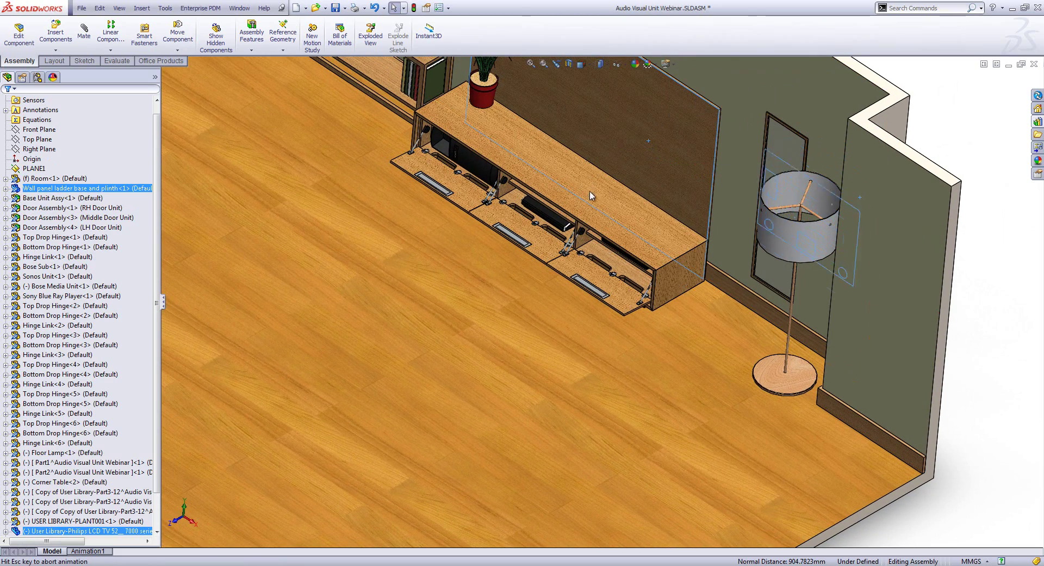
{"action": "left_click", "coordinate": [707, 177]}
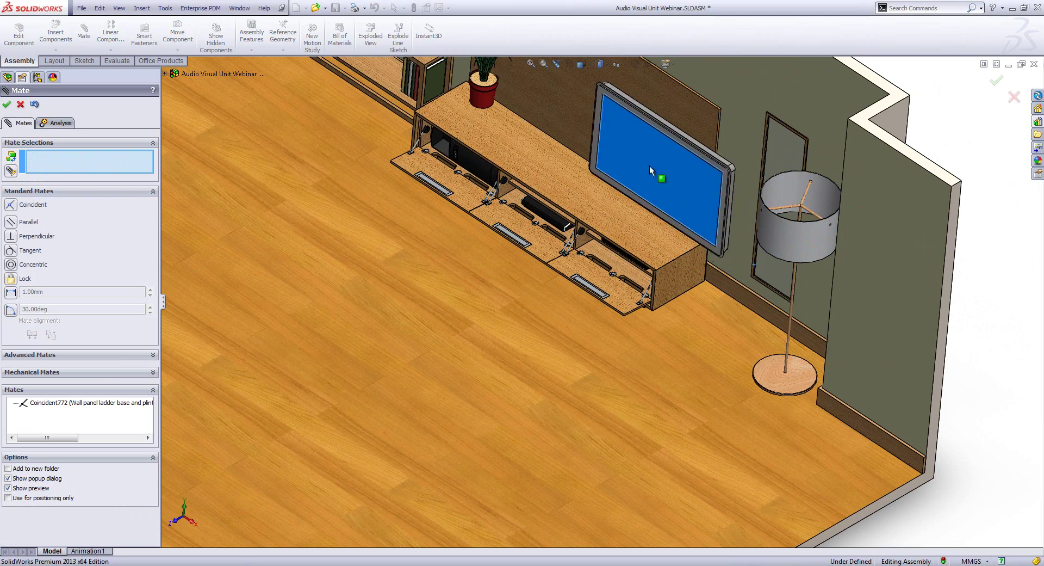
{"action": "left_click_drag", "start_coordinate": [650, 165], "coordinate": [602, 120]}
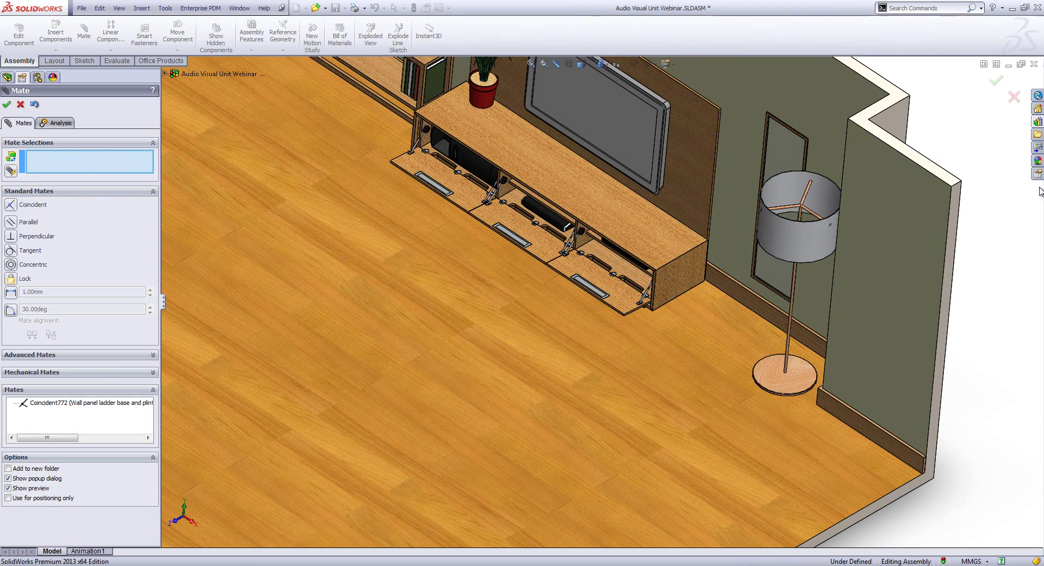
{"action": "key", "text": "f"}
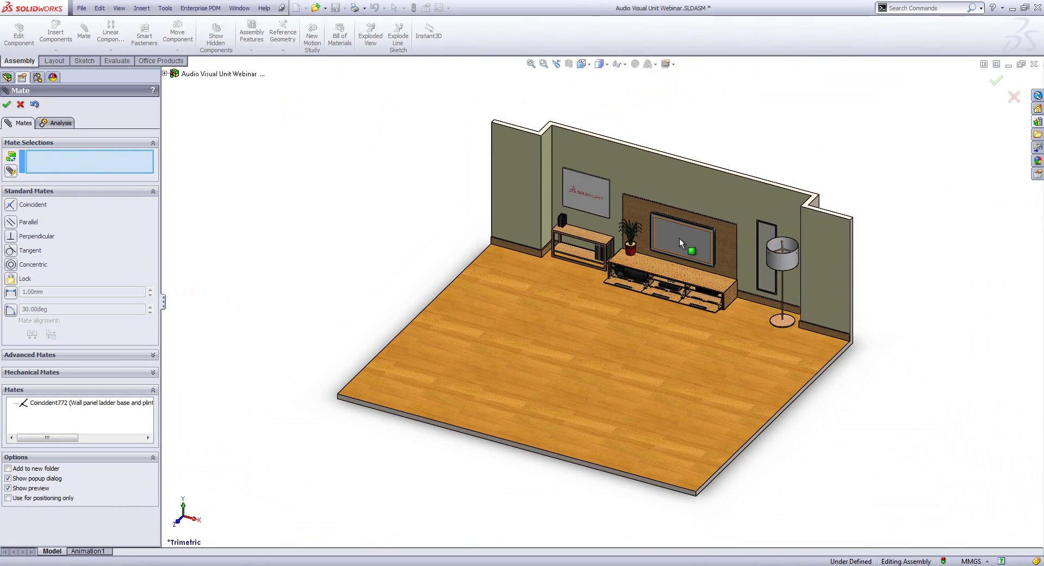
{"action": "left_click_drag", "start_coordinate": [680, 237], "coordinate": [678, 240]}
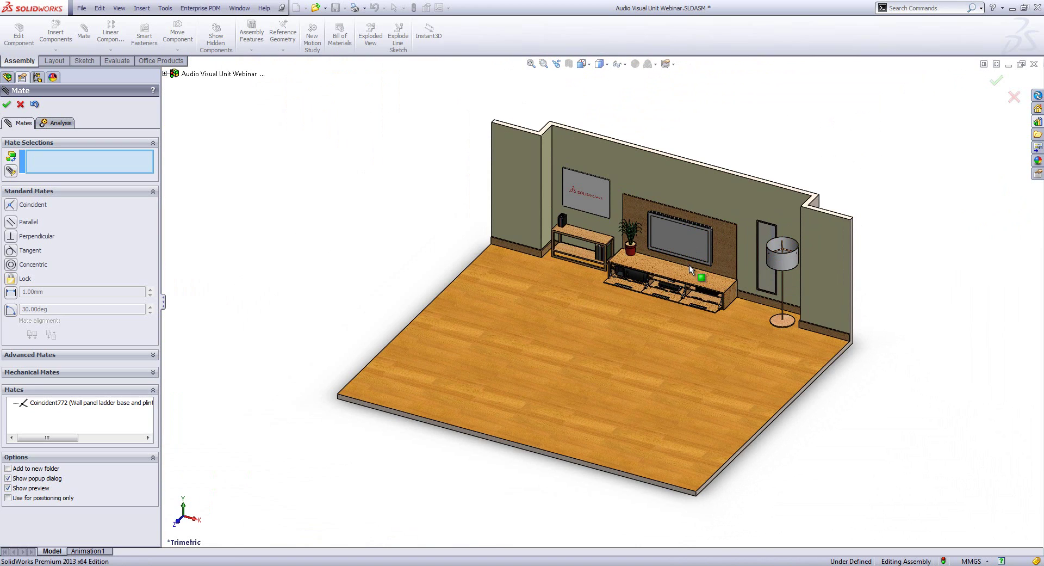
{"action": "left_click", "coordinate": [7, 104]}
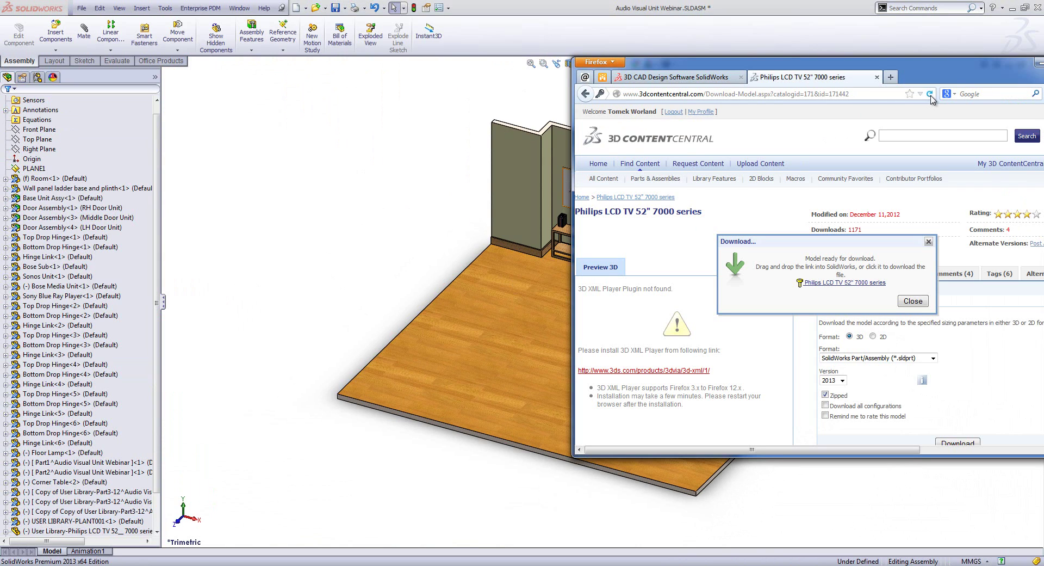
Maximize Firefox and close the download dialog on the Philips LCD TV page.
{"action": "double_click", "coordinate": [958, 70]}
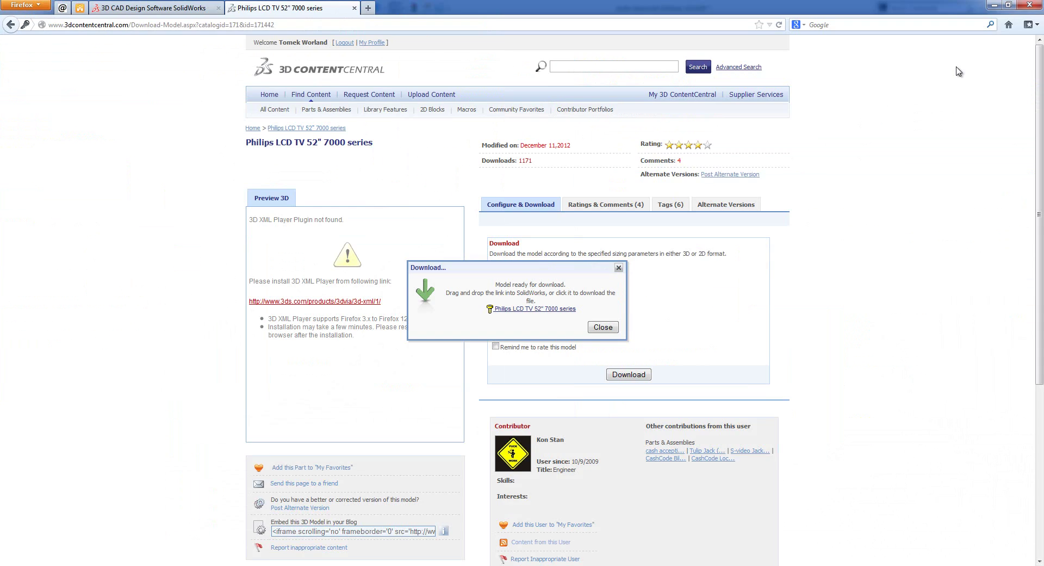
{"action": "left_click", "coordinate": [618, 267]}
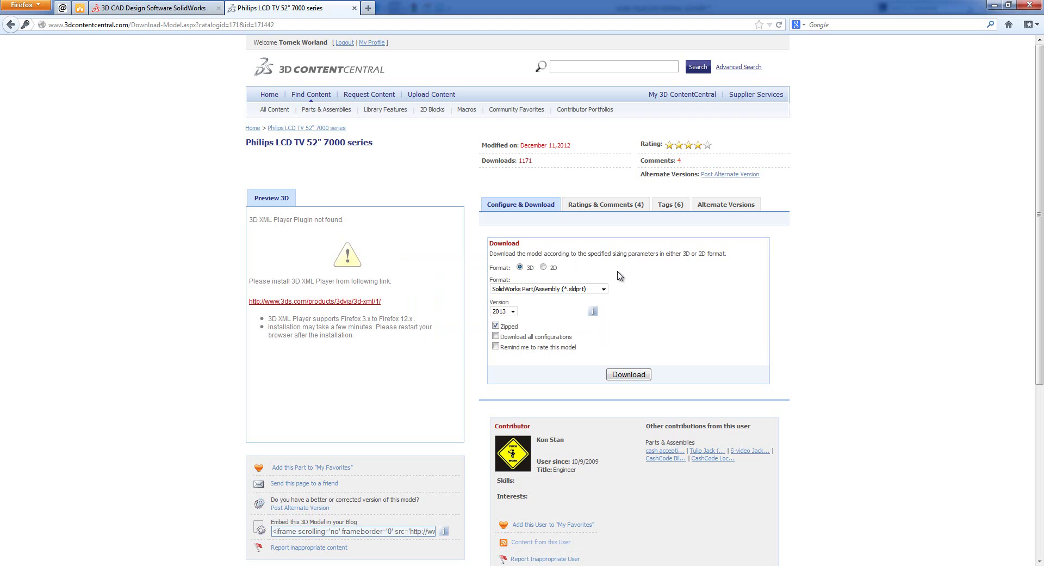
Advance the PowerPoint slide show to the 'What and where is it?' slide, then return to Firefox.
{"action": "key", "text": "alt+Tab"}
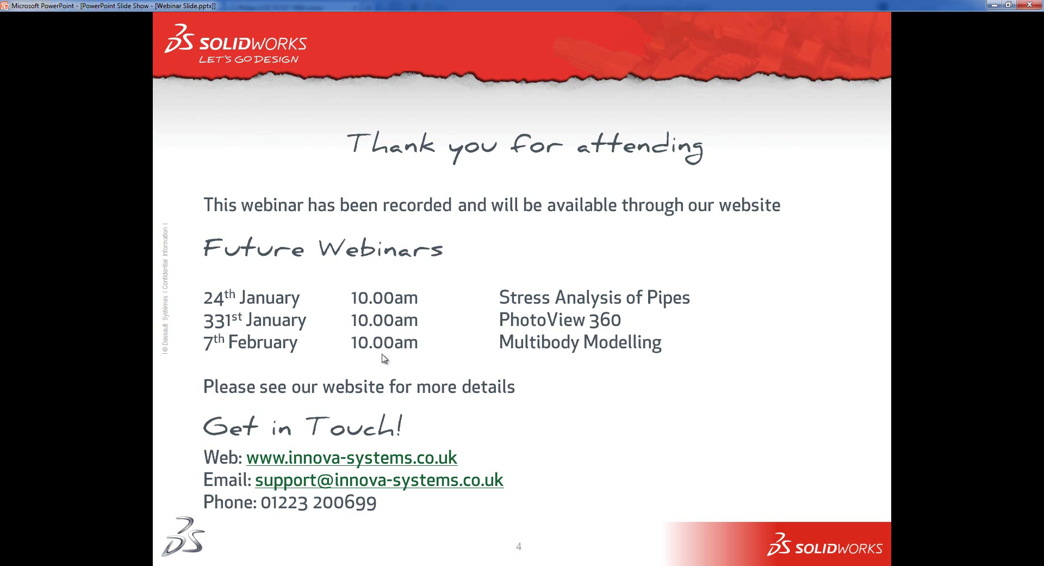
{"action": "left_click", "coordinate": [393, 360]}
{"action": "left_click", "coordinate": [394, 360]}
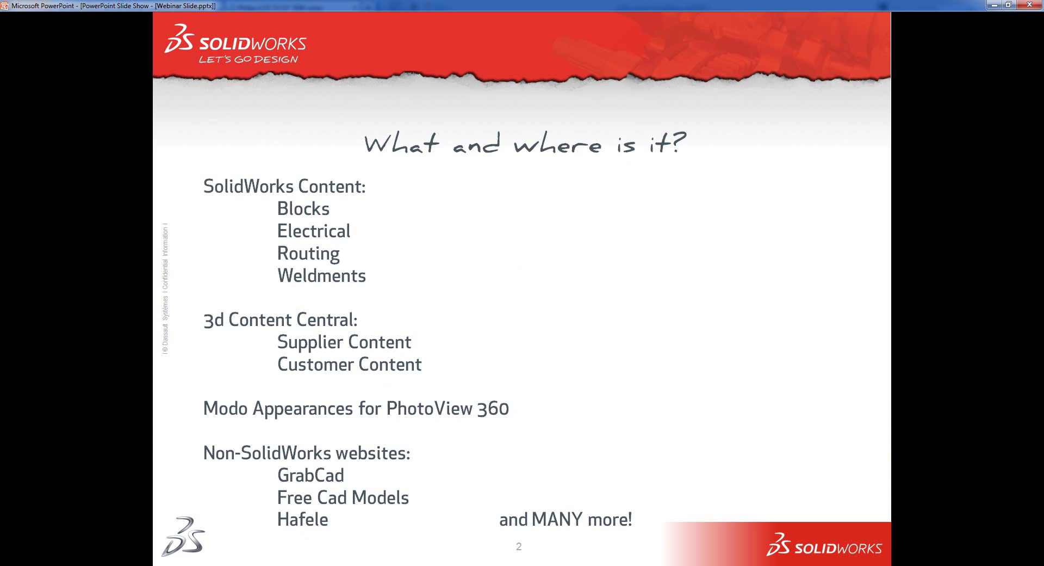
{"action": "key", "text": "alt+Tab"}
Open grabcad.com in a new Firefox tab.
{"action": "left_click", "coordinate": [365, 10]}
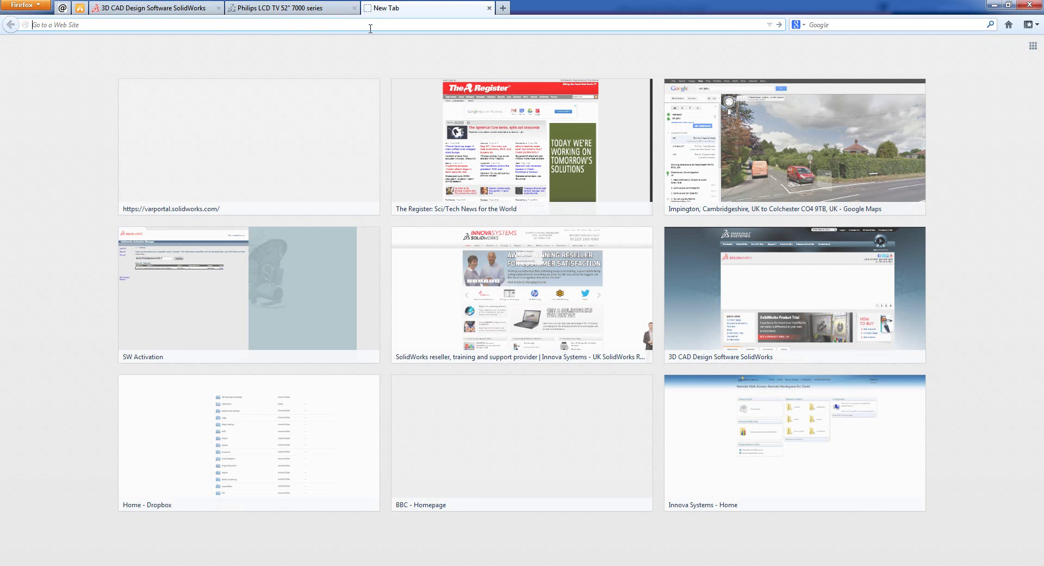
{"action": "type", "text": "grabcad.com/"}
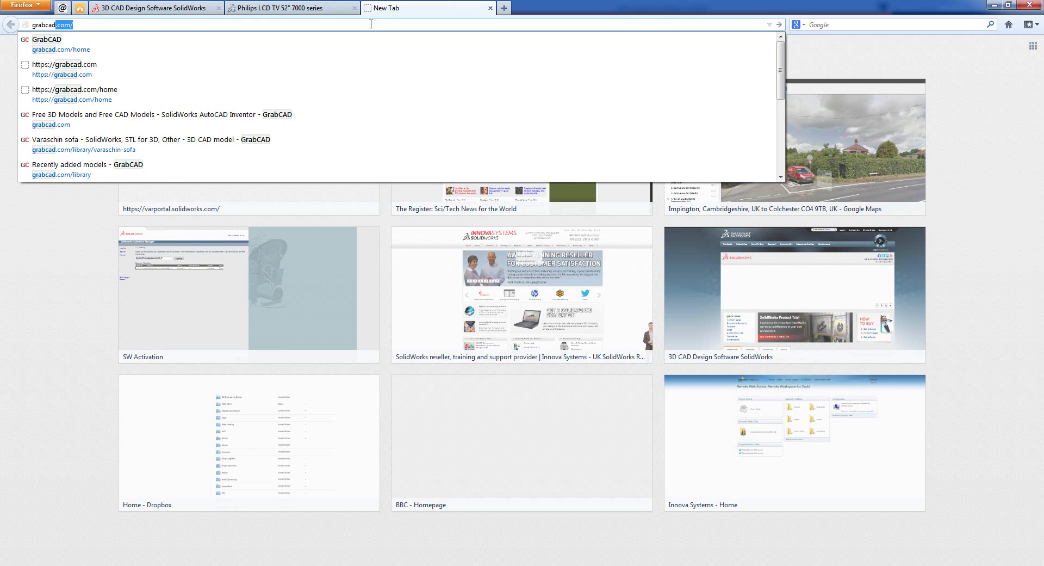
{"action": "key", "text": "Return"}
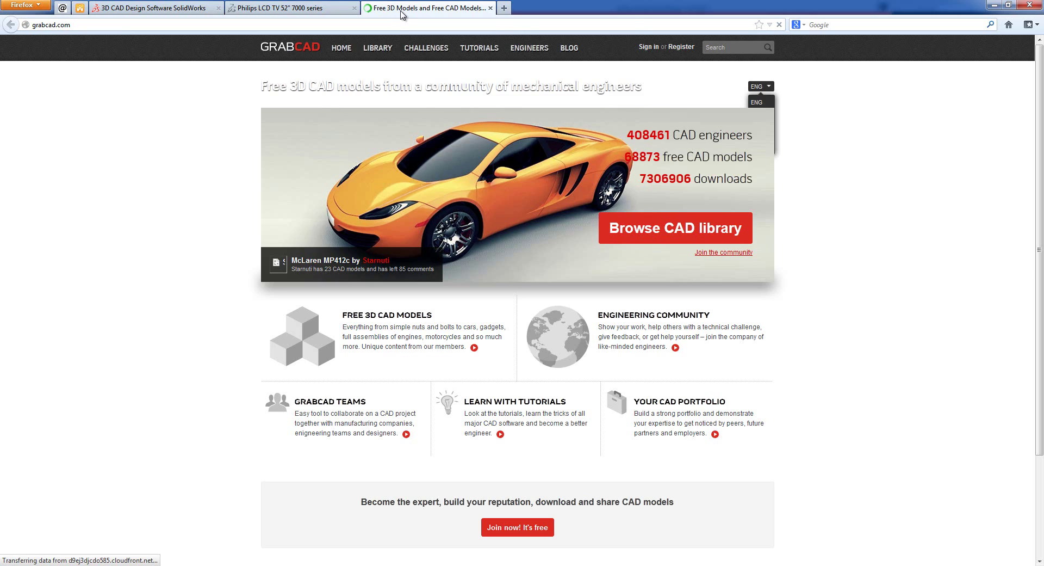
Browse the GrabCAD library's most downloaded models, led by Audi r8.
{"action": "left_click", "coordinate": [383, 48]}
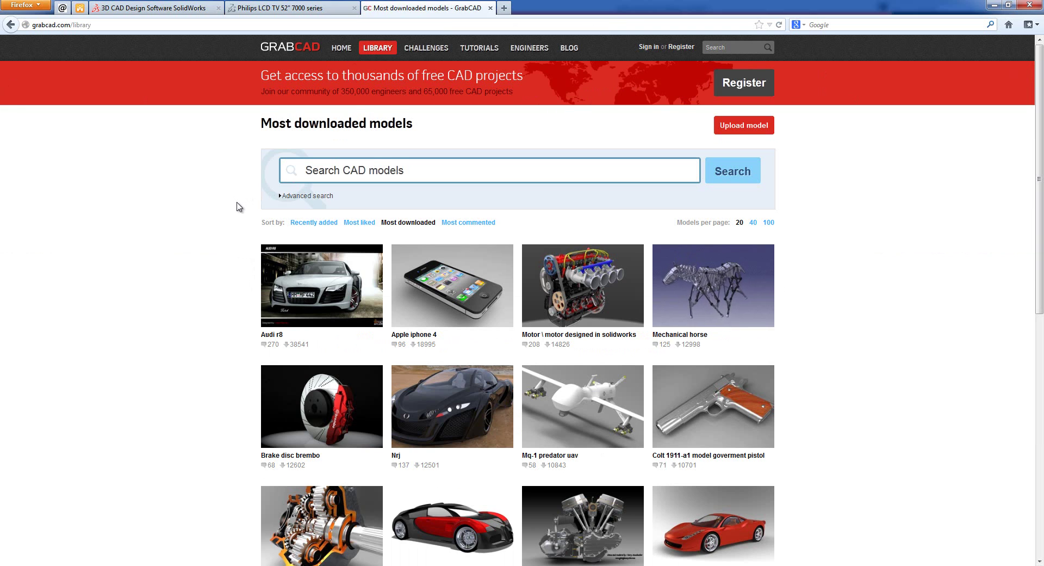
{"action": "scroll", "coordinate": [237, 207], "scroll_direction": "down", "scroll_amount": 3}
{"action": "scroll", "coordinate": [239, 209], "scroll_direction": "down", "scroll_amount": 3}
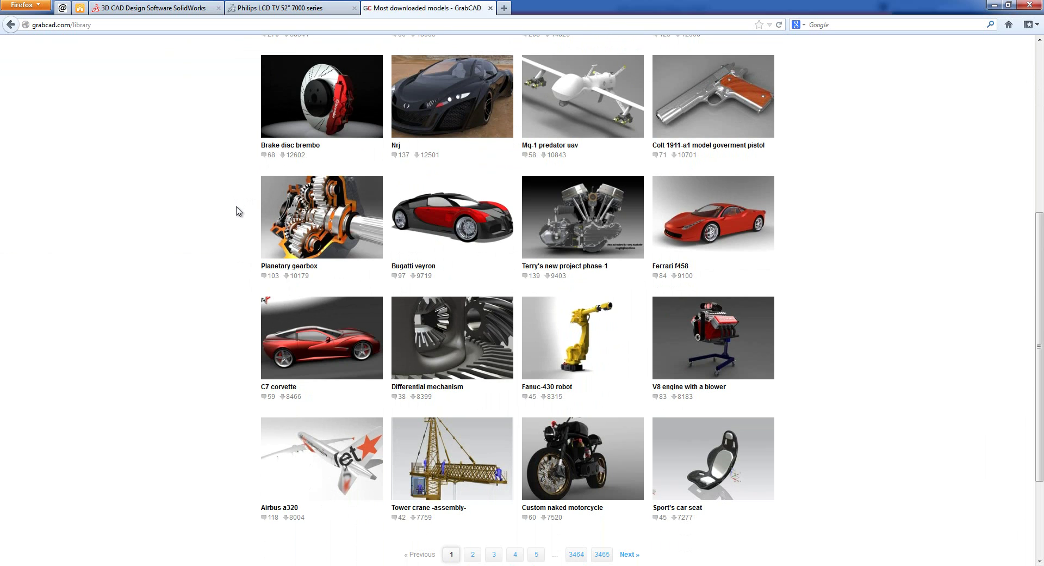
{"action": "scroll", "coordinate": [238, 213], "scroll_direction": "up", "scroll_amount": 1}
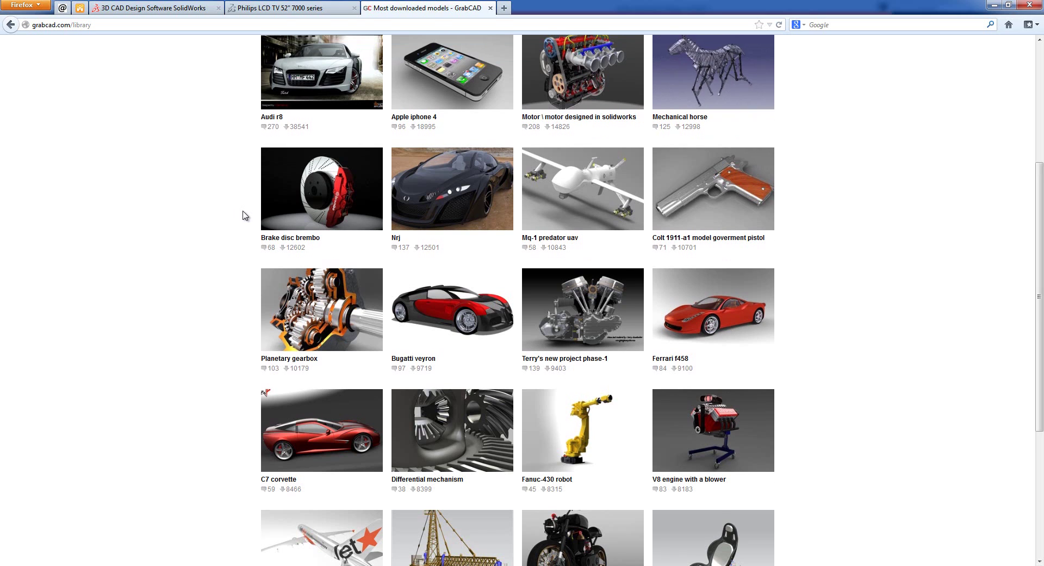
{"action": "scroll", "coordinate": [239, 215], "scroll_direction": "up", "scroll_amount": 5}
{"action": "scroll", "coordinate": [239, 218], "scroll_direction": "up", "scroll_amount": 4}
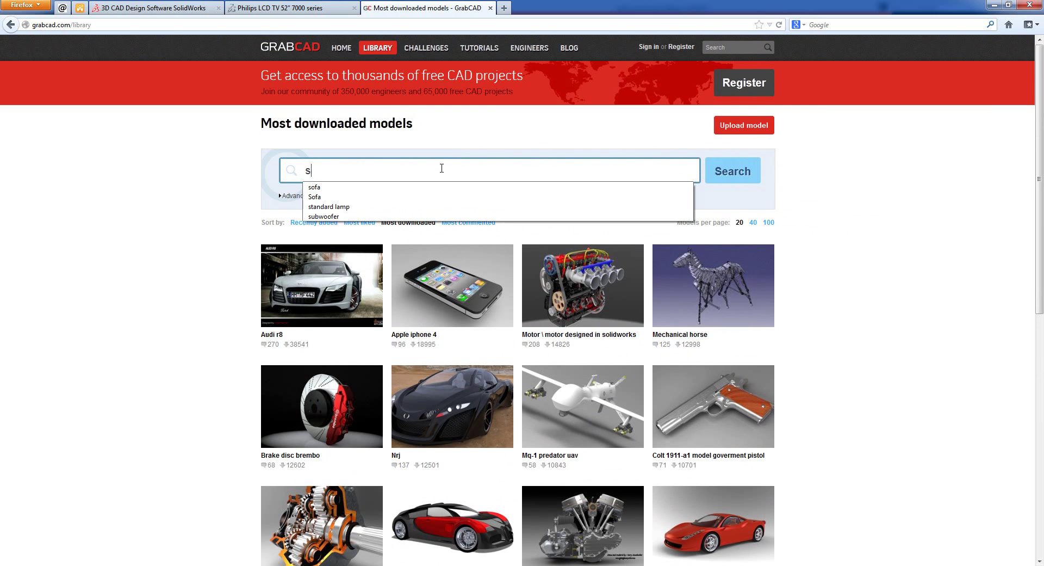
Search GrabCAD's library for 'sofa' and open the Varaschin sofa model page.
{"action": "type", "text": "ofa"}
{"action": "key", "text": "Return"}
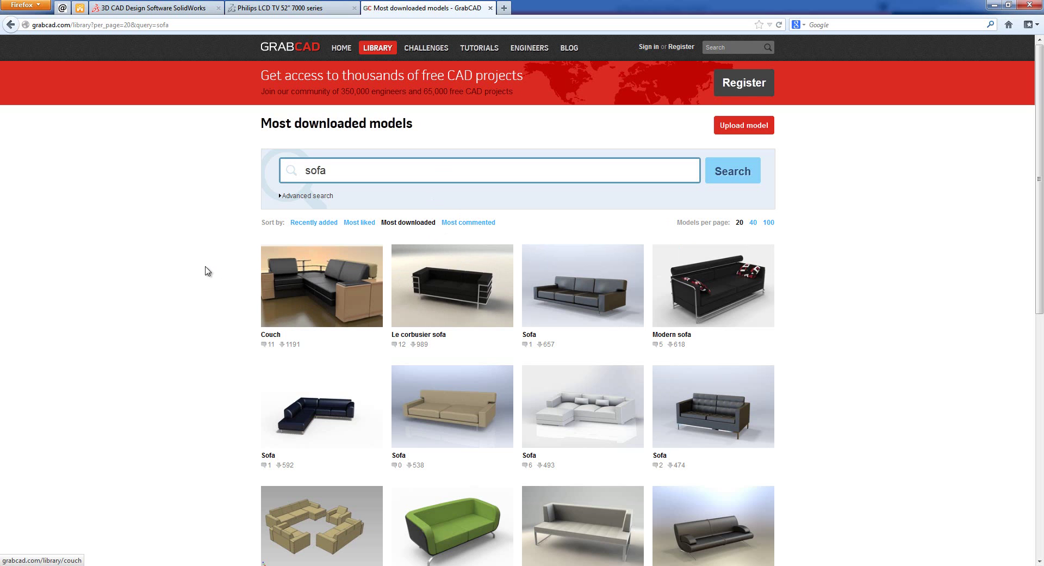
{"action": "scroll", "coordinate": [207, 293], "scroll_direction": "down", "scroll_amount": 5}
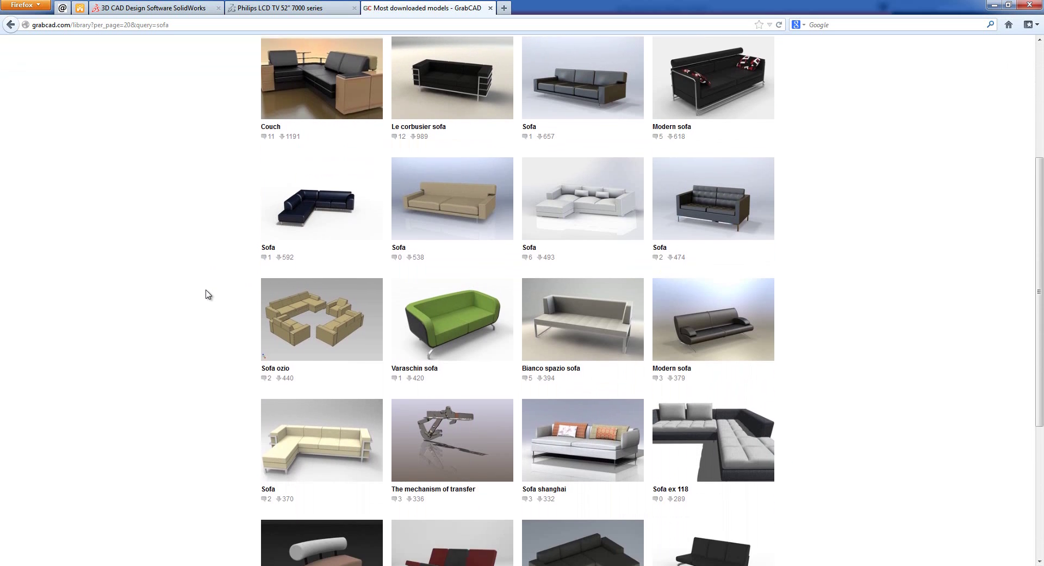
{"action": "scroll", "coordinate": [207, 294], "scroll_direction": "down", "scroll_amount": 4}
{"action": "scroll", "coordinate": [208, 293], "scroll_direction": "up", "scroll_amount": 3}
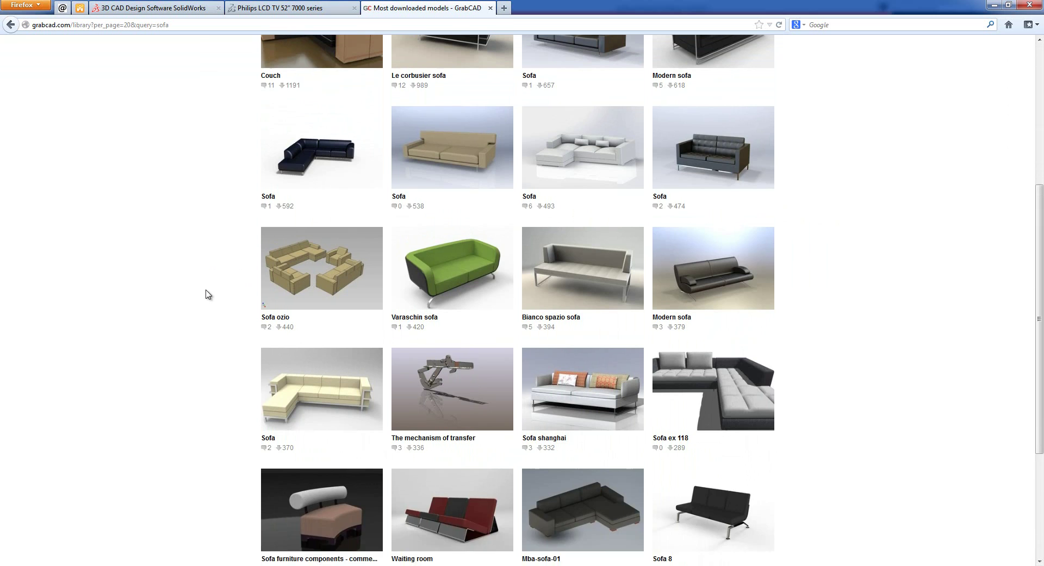
{"action": "scroll", "coordinate": [207, 294], "scroll_direction": "up", "scroll_amount": 3}
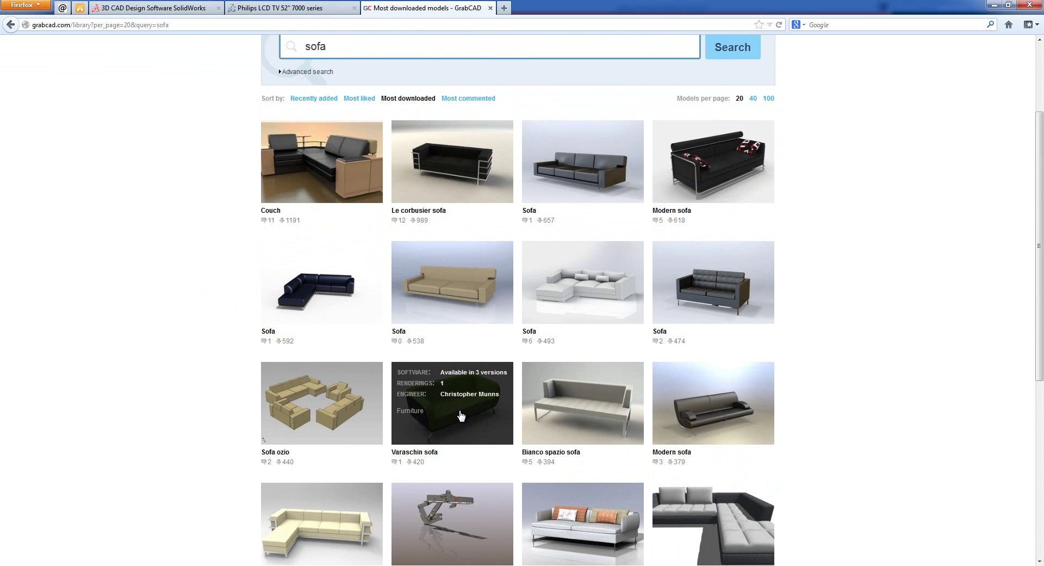
{"action": "left_click", "coordinate": [467, 419]}
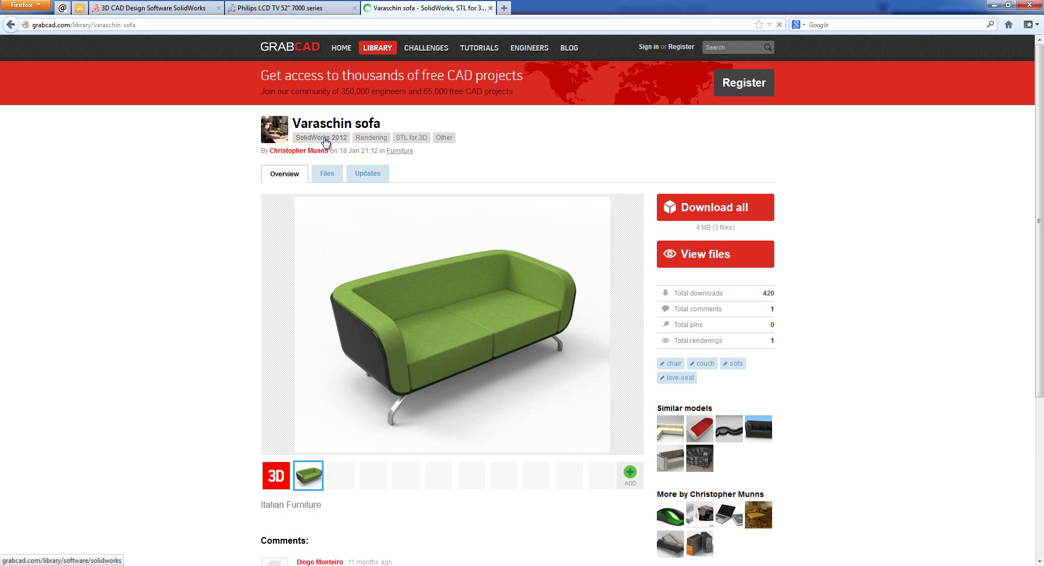
Open the sofa's Varaschin_Loveseat.zip file page and attempt to download it.
{"action": "left_click", "coordinate": [327, 174]}
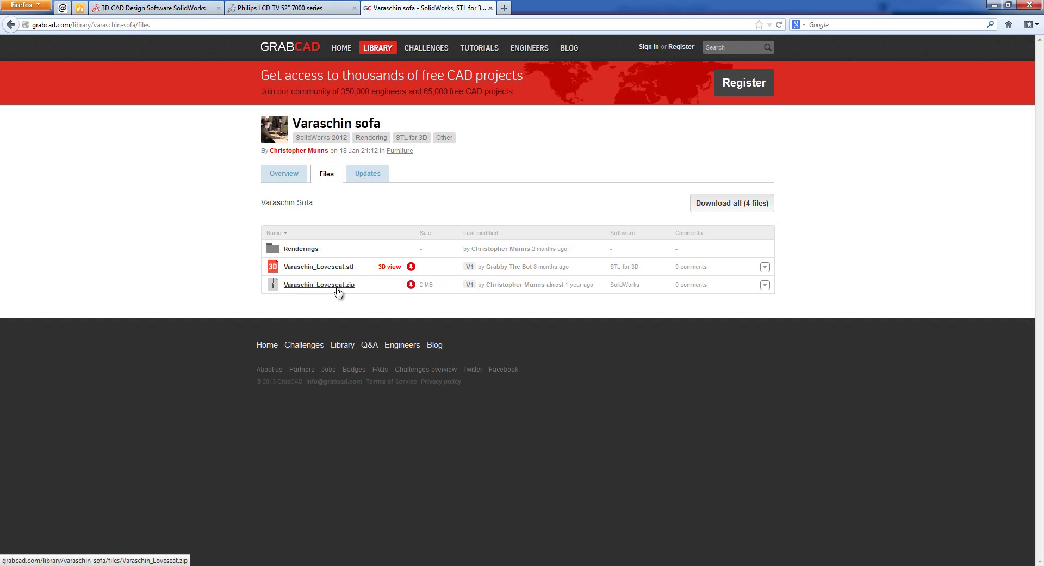
{"action": "left_click", "coordinate": [338, 285]}
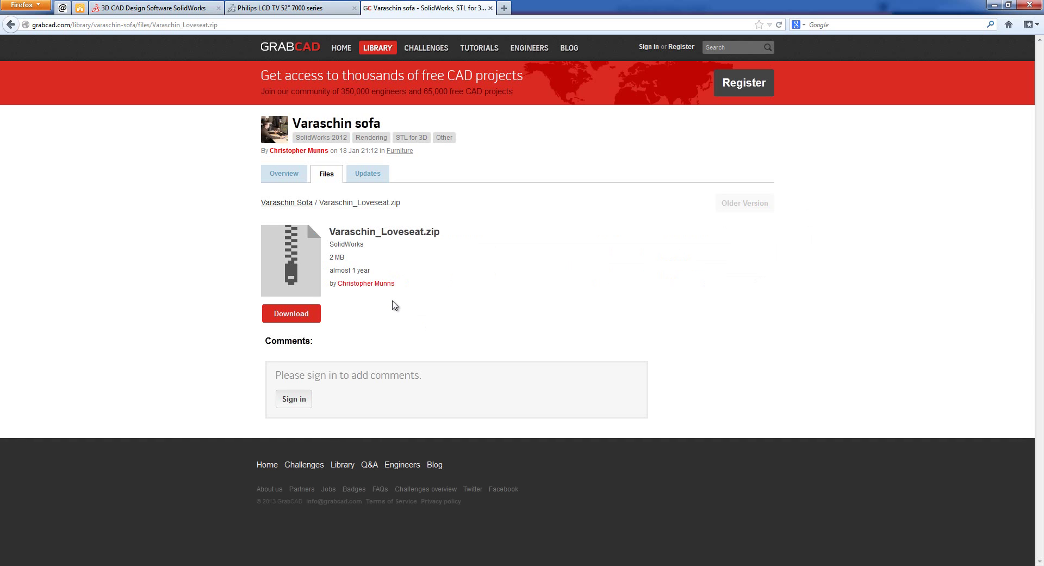
{"action": "left_click", "coordinate": [288, 318]}
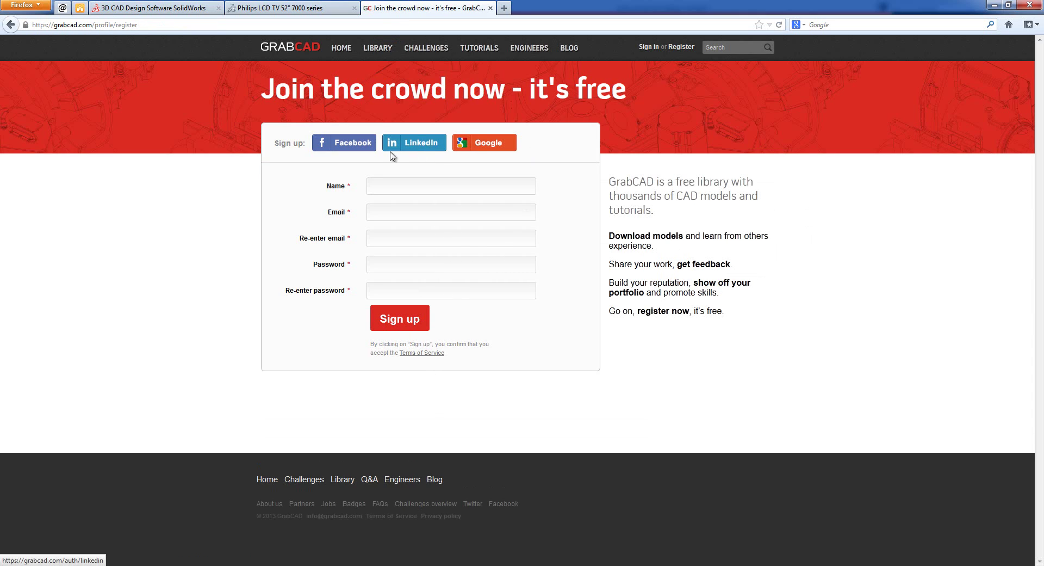
Sign in to GrabCAD with the saved account e-mail and password, declining password saving.
{"action": "left_click", "coordinate": [648, 47]}
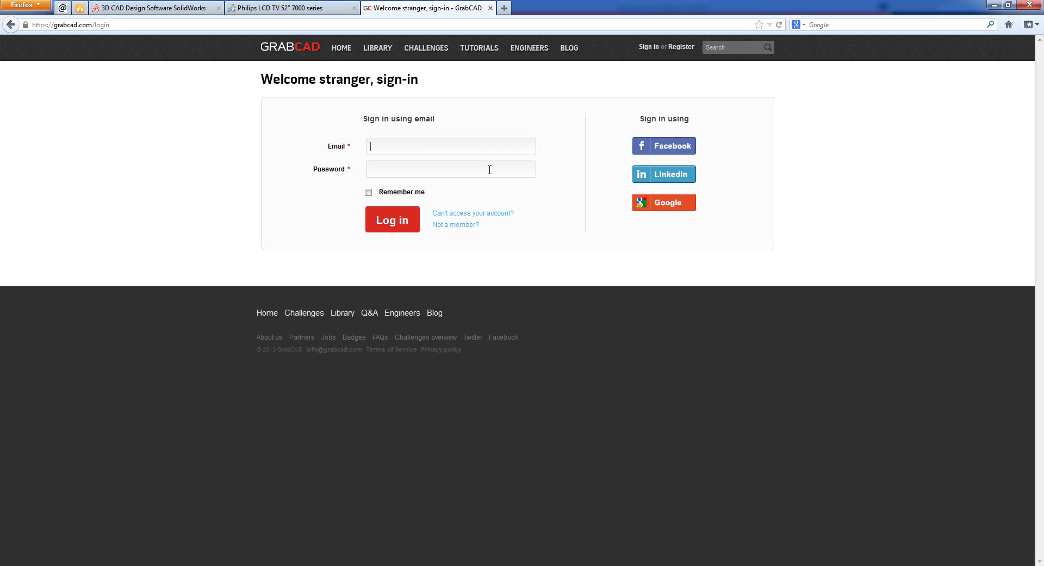
{"action": "type", "text": "su"}
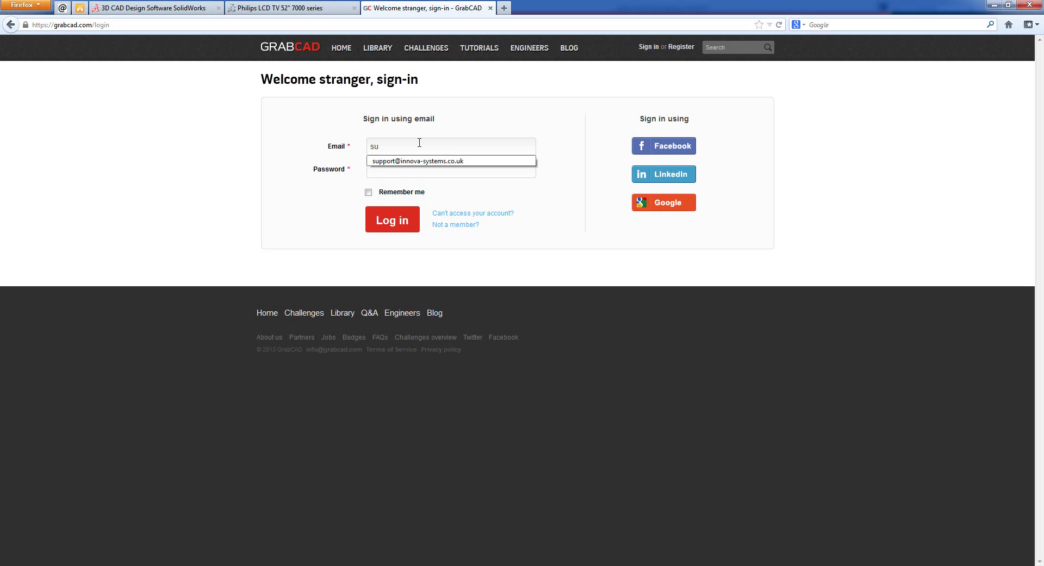
{"action": "key", "text": "Down"}
{"action": "key", "text": "Tab"}
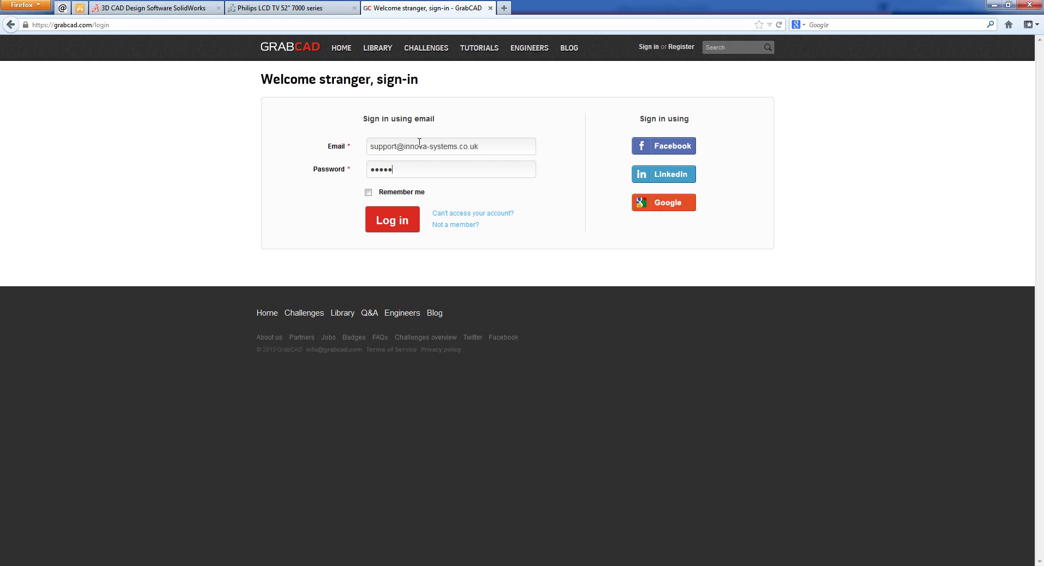
{"action": "key", "text": "Return"}
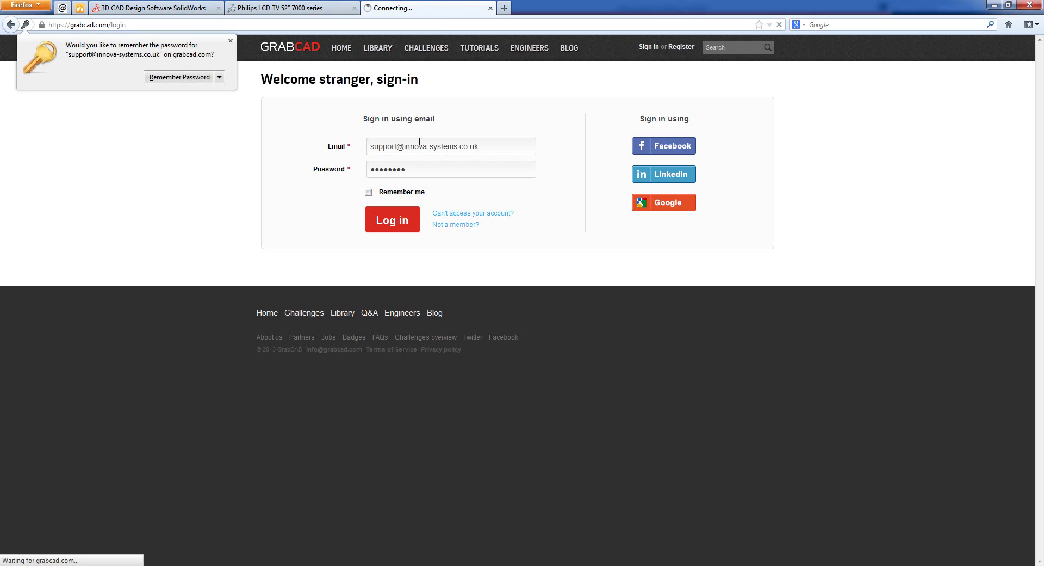
{"action": "left_click", "coordinate": [230, 42]}
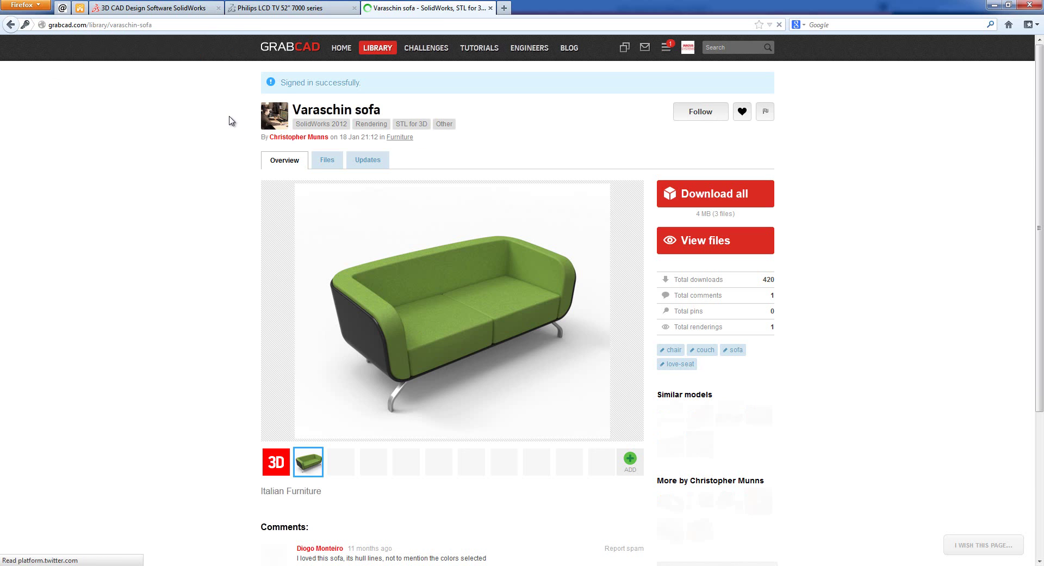
Download Varaschin_Loveseat.zip again from its file page, choosing to save the file.
{"action": "left_click", "coordinate": [326, 160]}
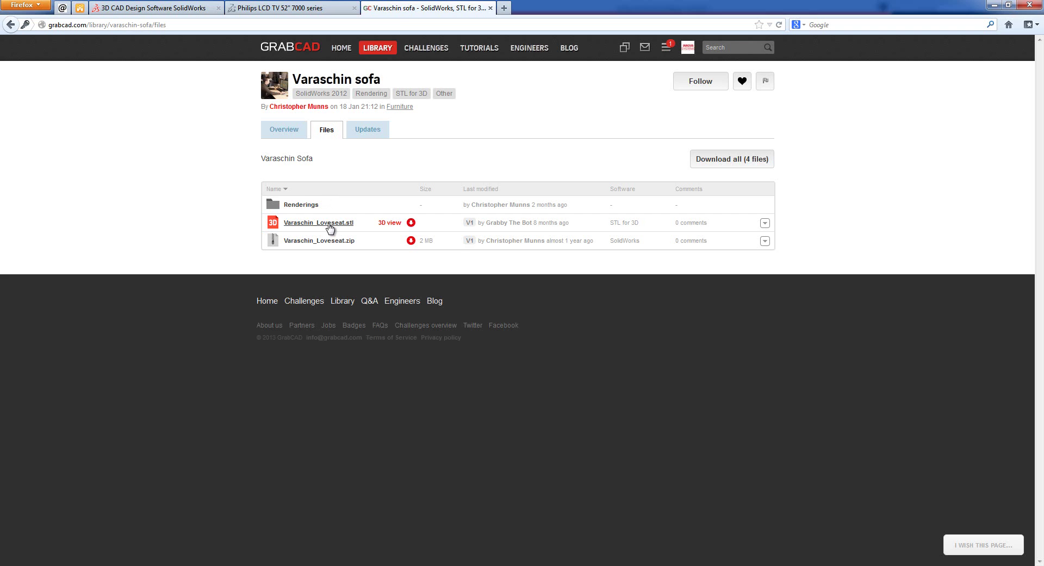
{"action": "left_click", "coordinate": [329, 241]}
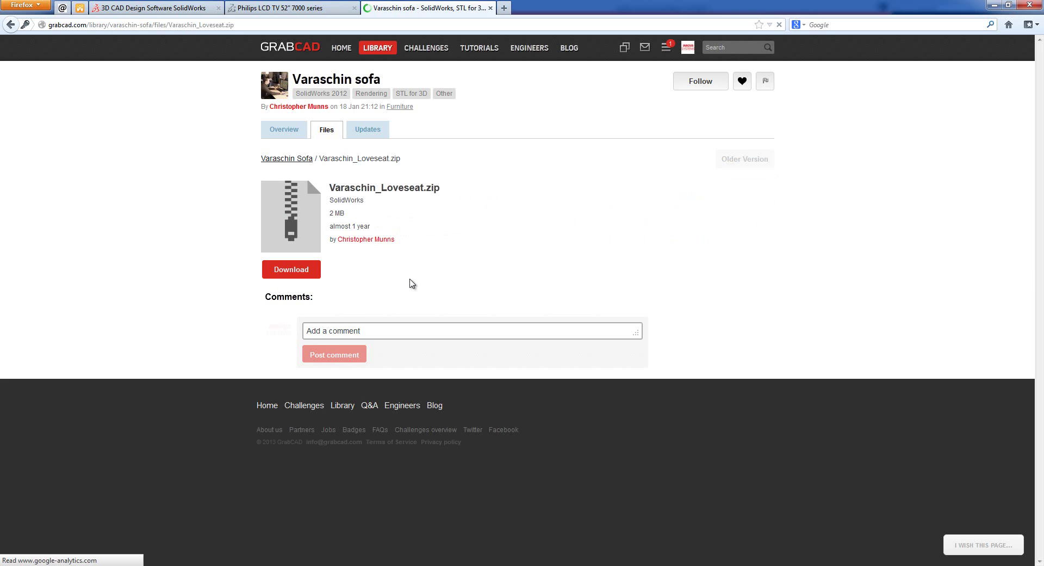
{"action": "left_click", "coordinate": [274, 272]}
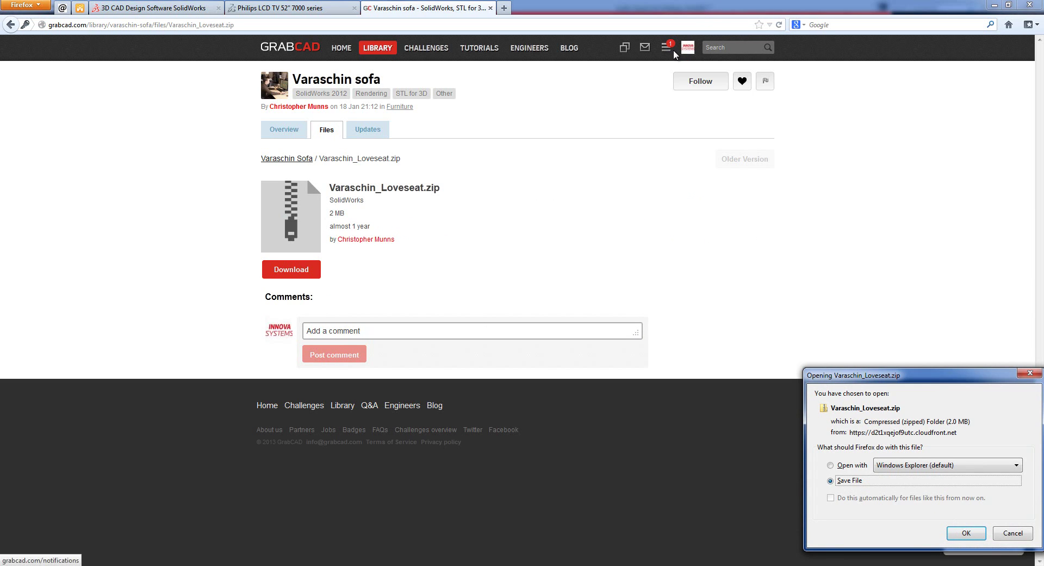
{"action": "mouse_move", "coordinate": [688, 53]}
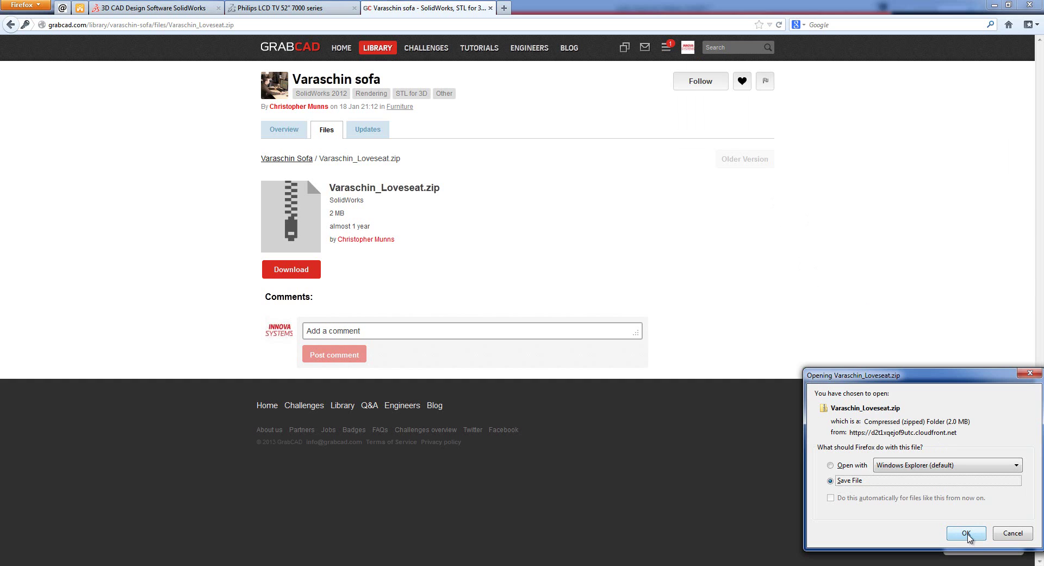
Save Varaschin_Loveseat.zip and show it in its Downloads folder.
{"action": "left_click", "coordinate": [966, 533]}
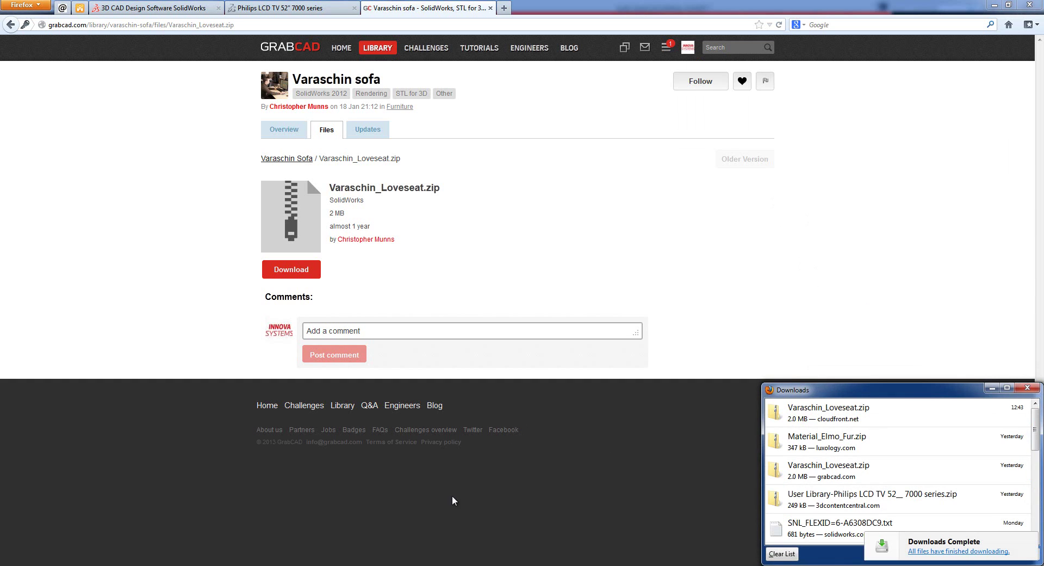
{"action": "right_click", "coordinate": [883, 410]}
{"action": "left_click", "coordinate": [920, 430]}
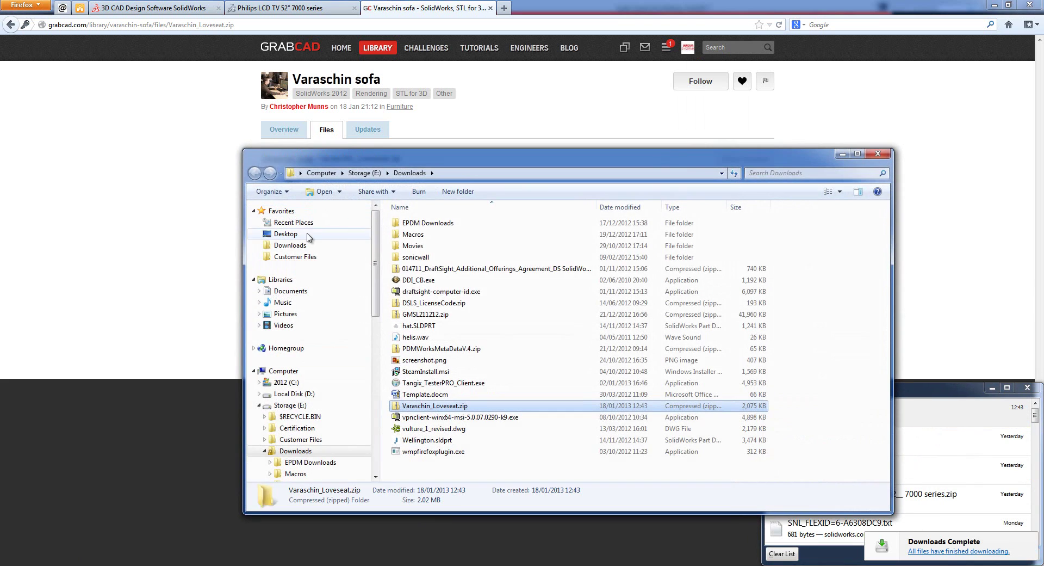
Extract the zip into a Varaschin_Loveseat folder and open that folder.
{"action": "right_click", "coordinate": [433, 407]}
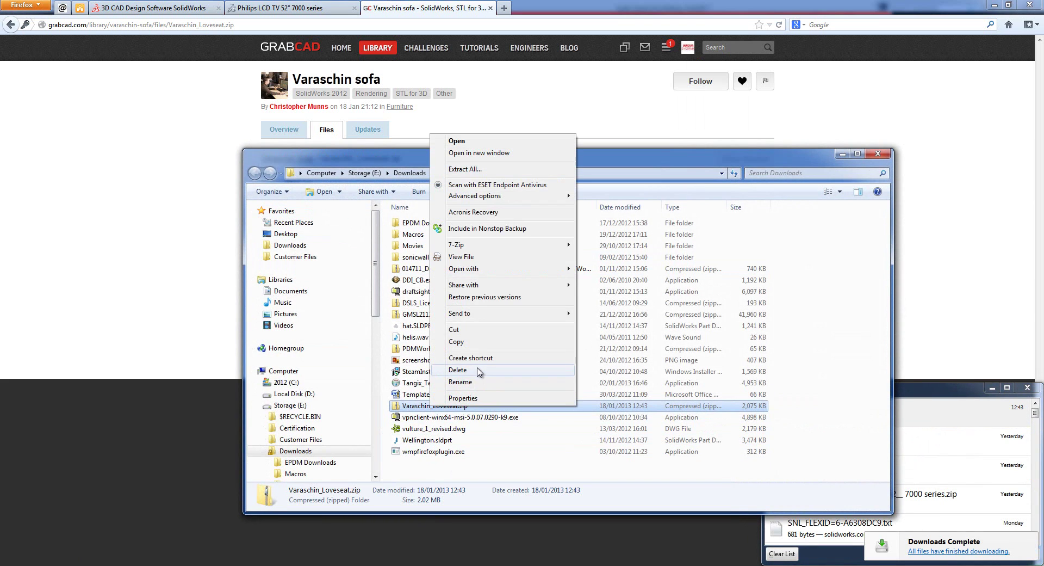
{"action": "left_click", "coordinate": [473, 169]}
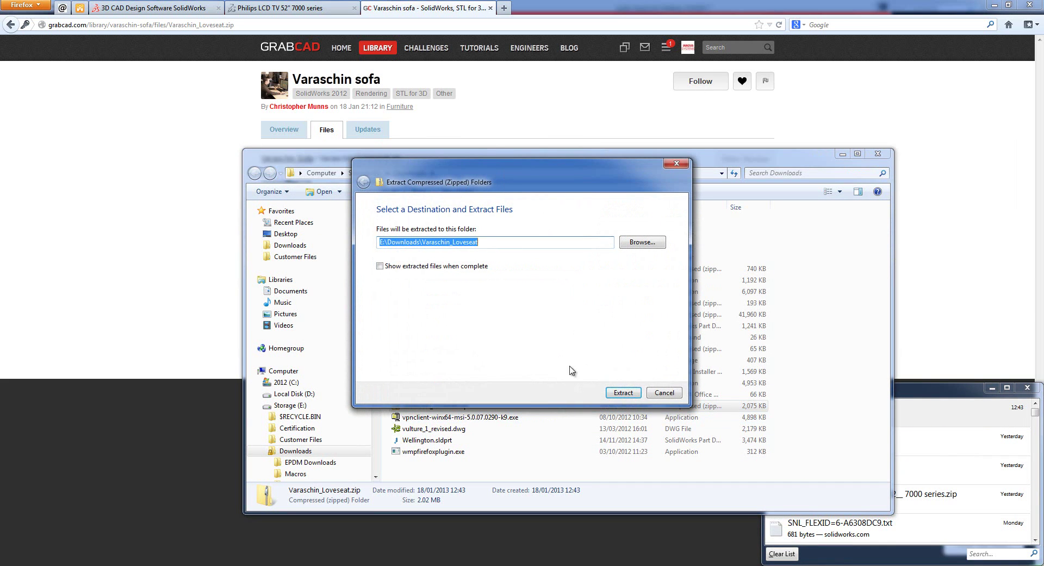
{"action": "left_click", "coordinate": [627, 394]}
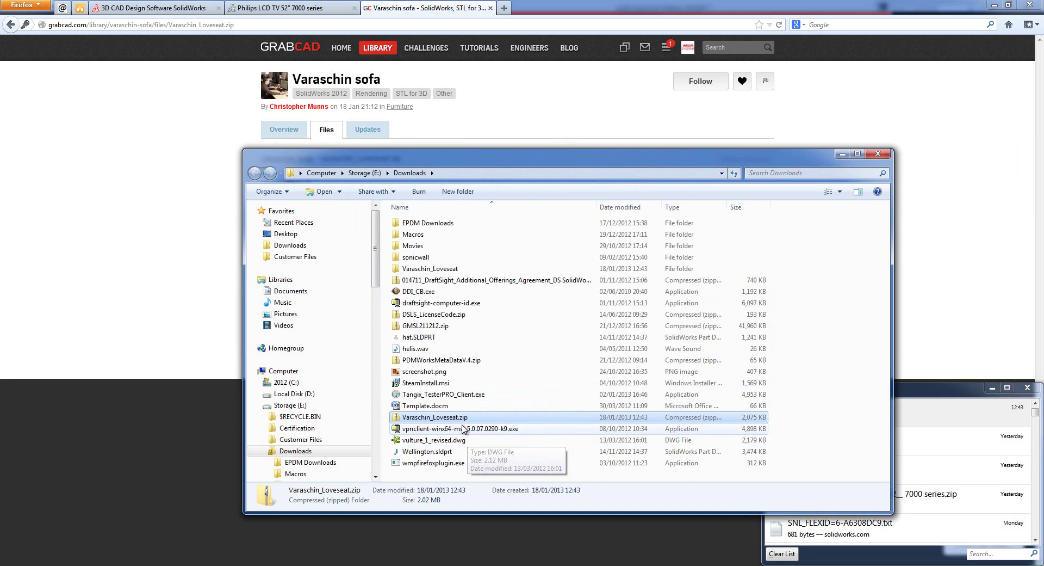
{"action": "double_click", "coordinate": [456, 269]}
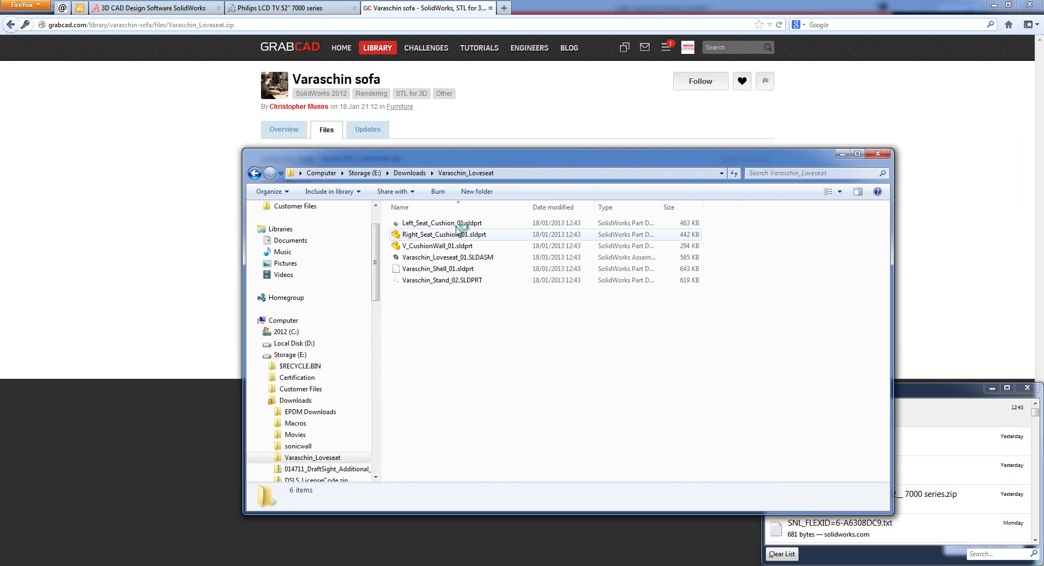
Open Varaschin_Loveseat_01.SLDASM maximized, then return to the Audio Visual Unit Webinar room assembly.
{"action": "double_click", "coordinate": [452, 257]}
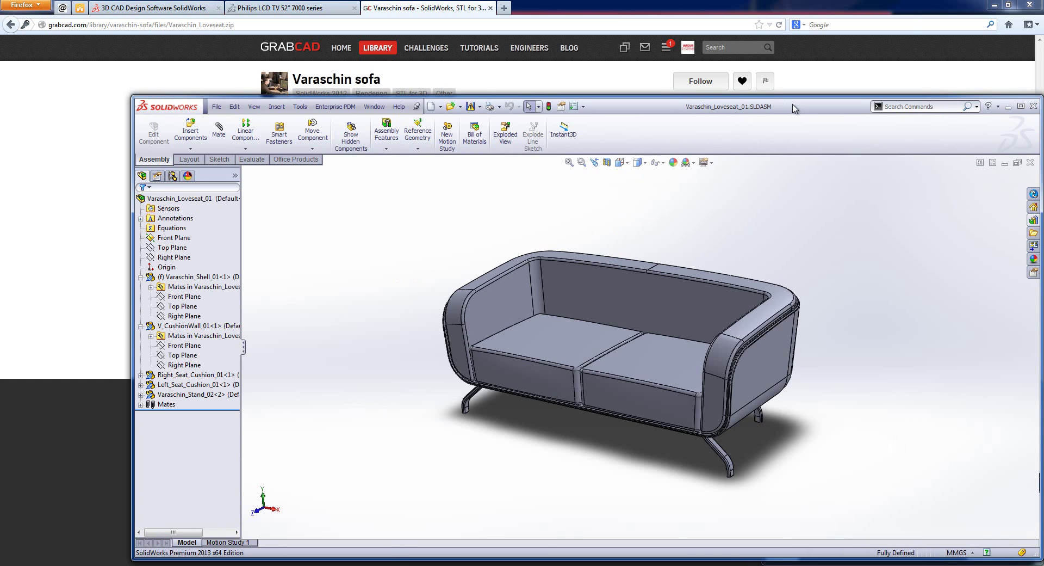
{"action": "double_click", "coordinate": [660, 103]}
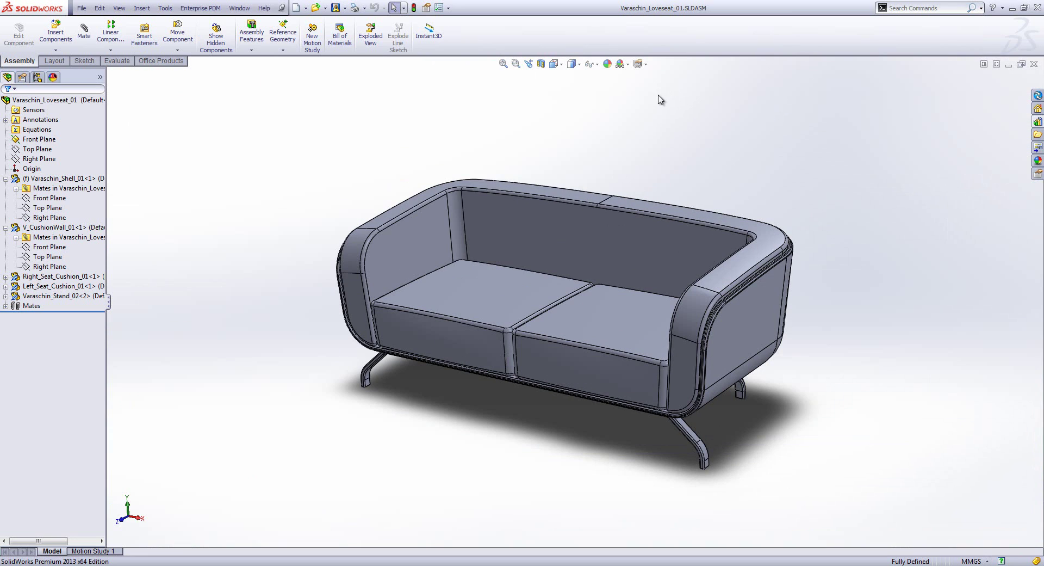
{"action": "key", "text": "ctrl+Tab"}
{"action": "left_click", "coordinate": [465, 316]}
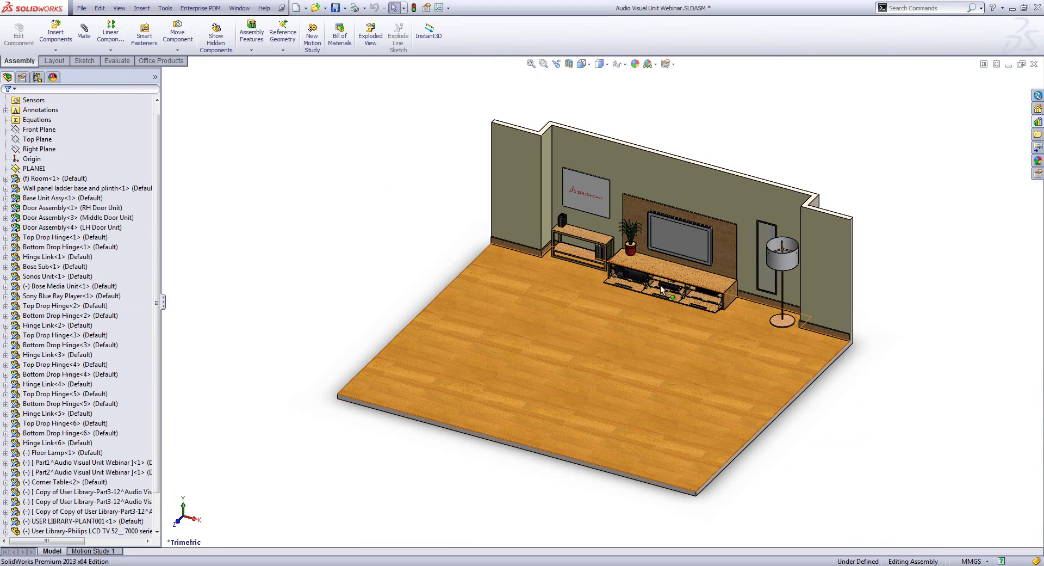
Insert the Varaschin_Loveseat_01 assembly into the room, placing it on the floor.
{"action": "left_click", "coordinate": [53, 36]}
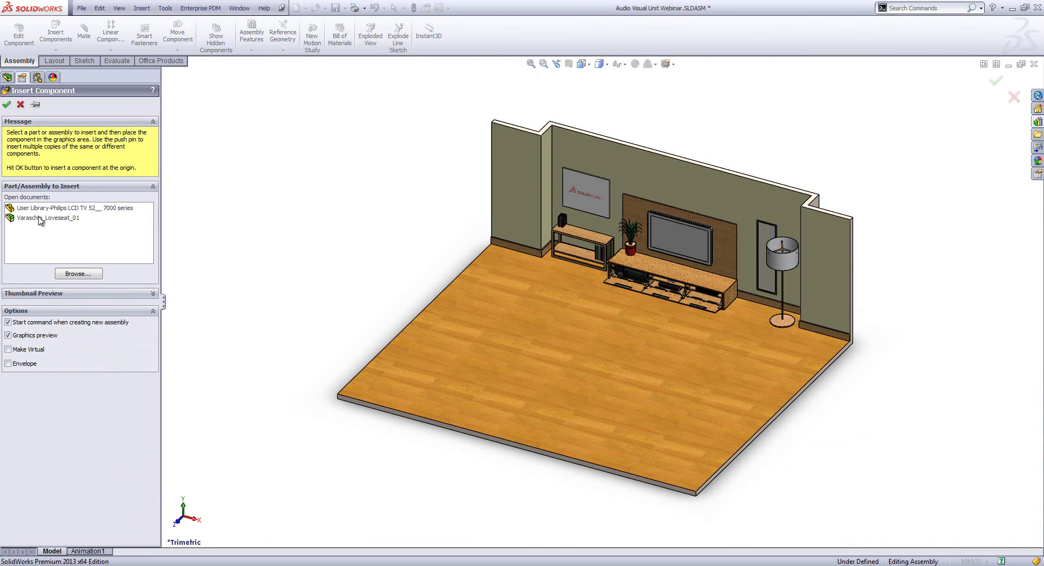
{"action": "left_click", "coordinate": [40, 219]}
{"action": "left_click", "coordinate": [583, 325]}
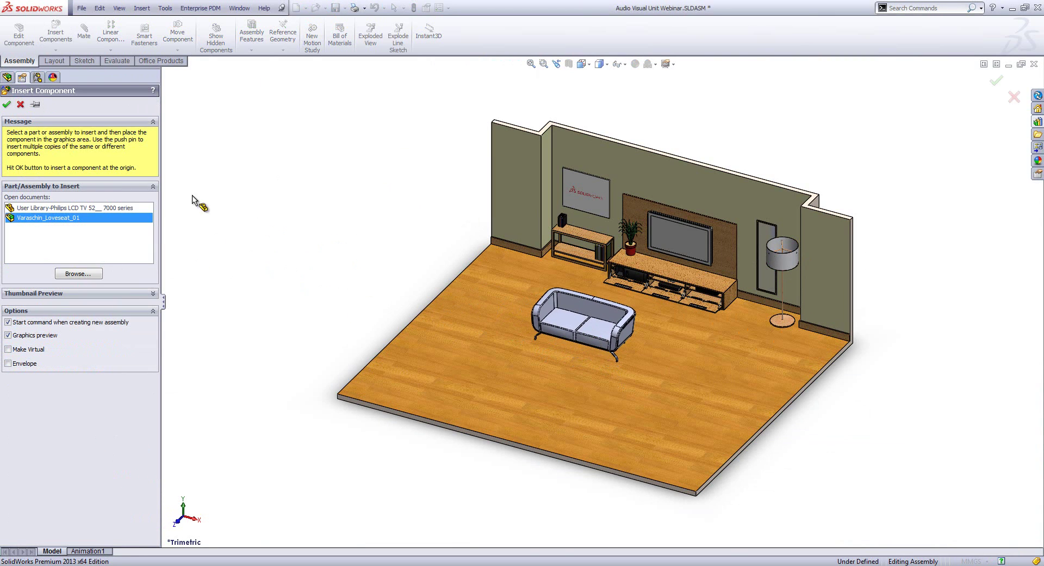
{"action": "left_click", "coordinate": [8, 105]}
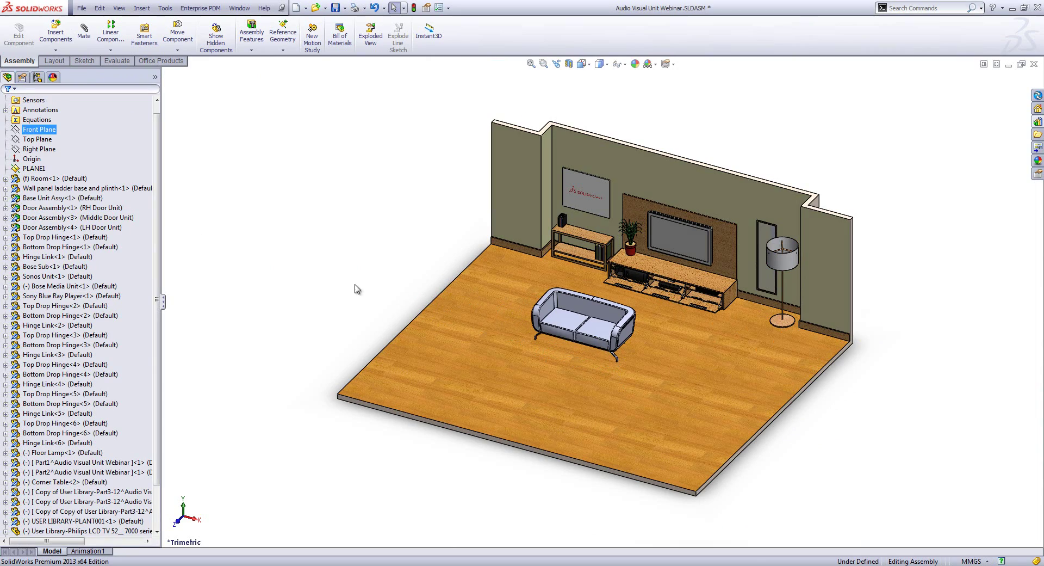
{"action": "scroll", "coordinate": [732, 343], "scroll_direction": "down", "scroll_amount": 5}
{"action": "scroll", "coordinate": [438, 377], "scroll_direction": "down", "scroll_amount": 6}
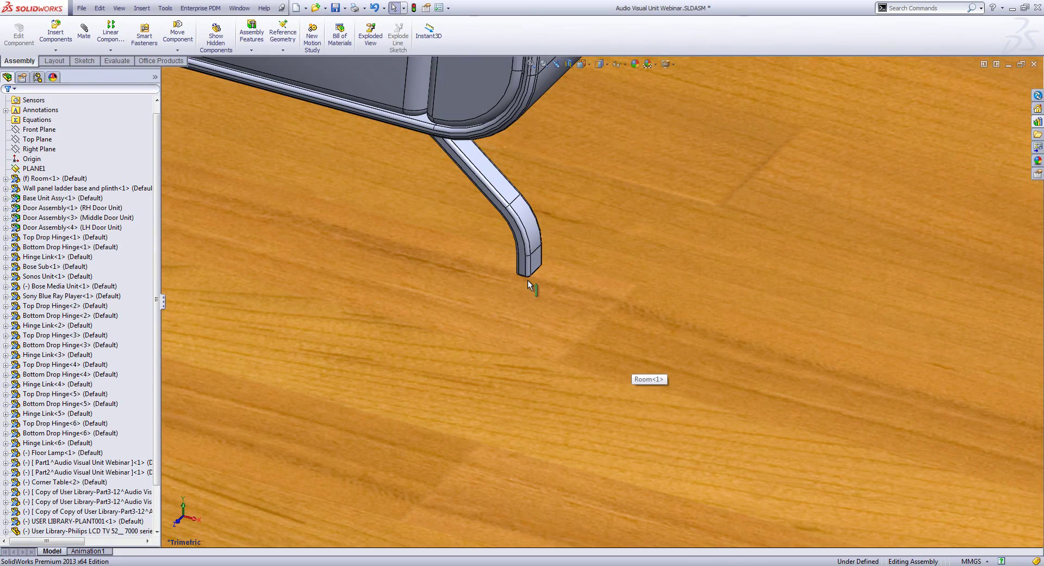
{"action": "right_click", "coordinate": [523, 272]}
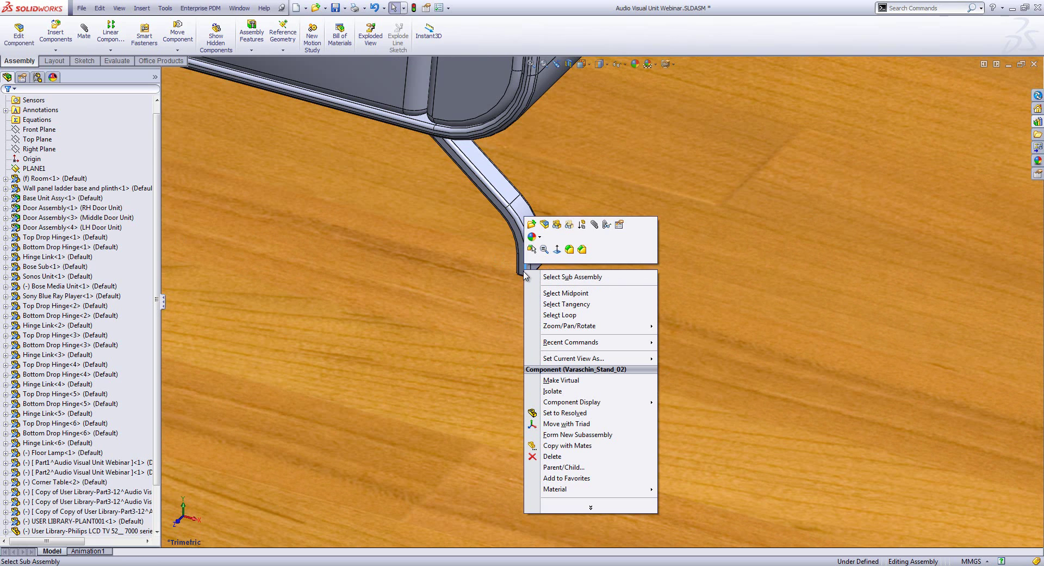
Select the room's floor face as the first mate reference.
{"action": "left_click", "coordinate": [530, 276]}
{"action": "right_click", "coordinate": [533, 272]}
{"action": "left_click", "coordinate": [549, 276]}
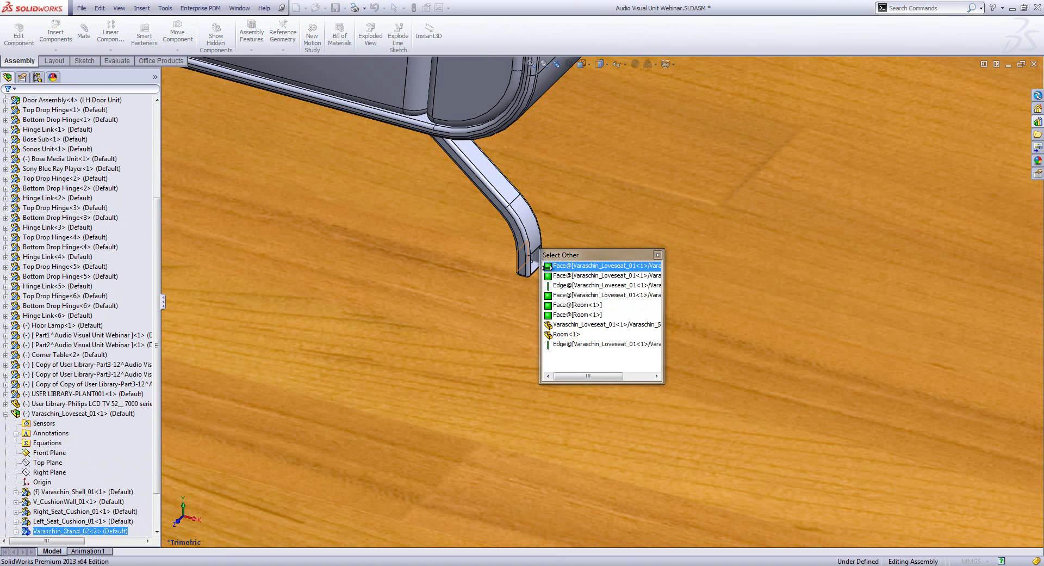
{"action": "left_click", "coordinate": [535, 266]}
{"action": "scroll", "coordinate": [571, 316], "scroll_direction": "up", "scroll_amount": 5}
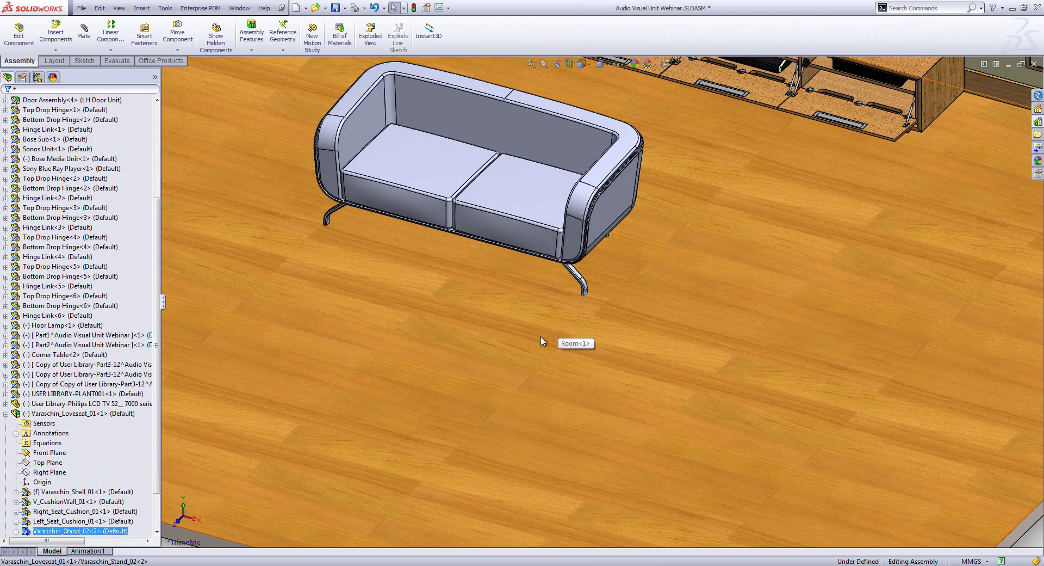
{"action": "left_click", "coordinate": [540, 336]}
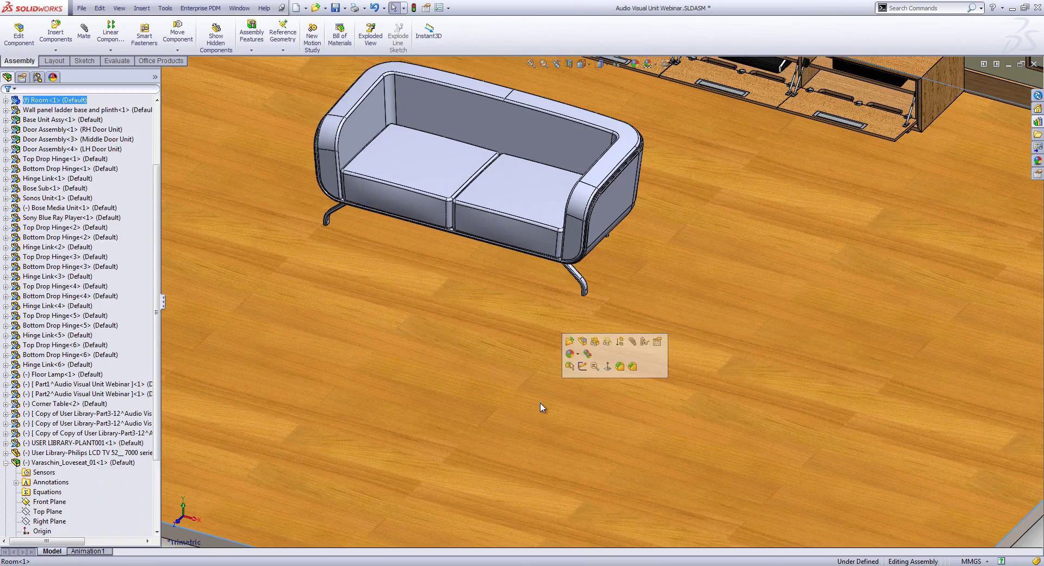
Mate a hidden loveseat face coincident to the floor, creating Coincident773.
{"action": "left_click", "coordinate": [632, 341]}
{"action": "scroll", "coordinate": [588, 308], "scroll_direction": "down", "scroll_amount": 3}
{"action": "scroll", "coordinate": [589, 306], "scroll_direction": "down", "scroll_amount": 4}
{"action": "right_click", "coordinate": [570, 284]}
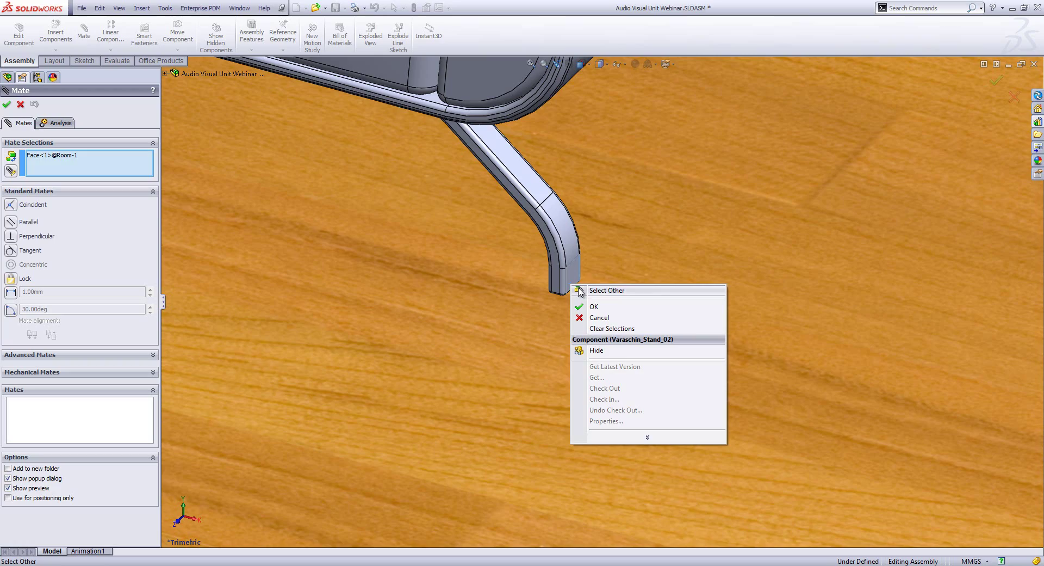
{"action": "left_click", "coordinate": [589, 291]}
{"action": "left_click", "coordinate": [570, 282]}
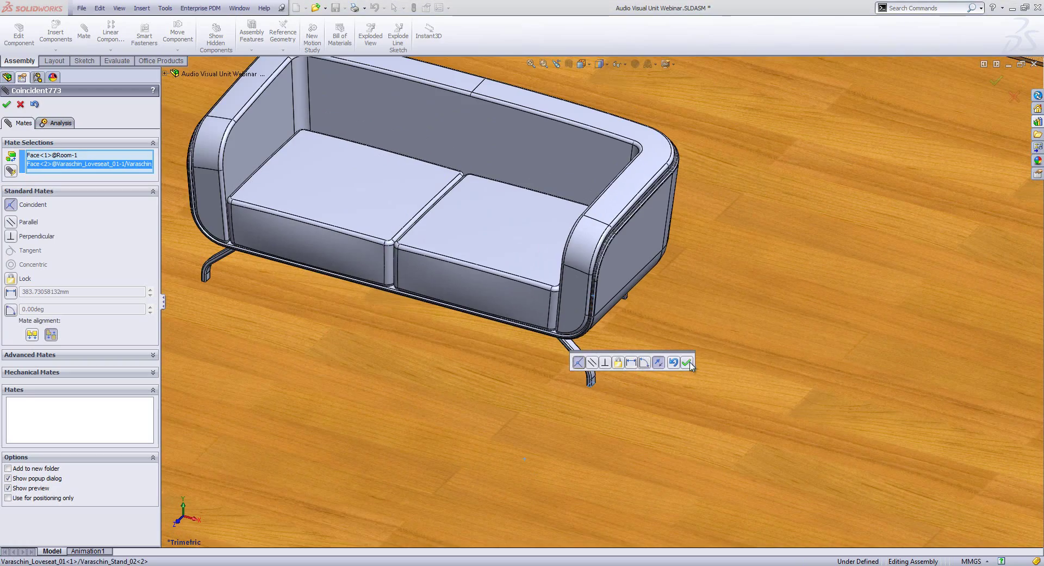
{"action": "left_click", "coordinate": [687, 362]}
{"action": "scroll", "coordinate": [586, 371], "scroll_direction": "down", "scroll_amount": 5}
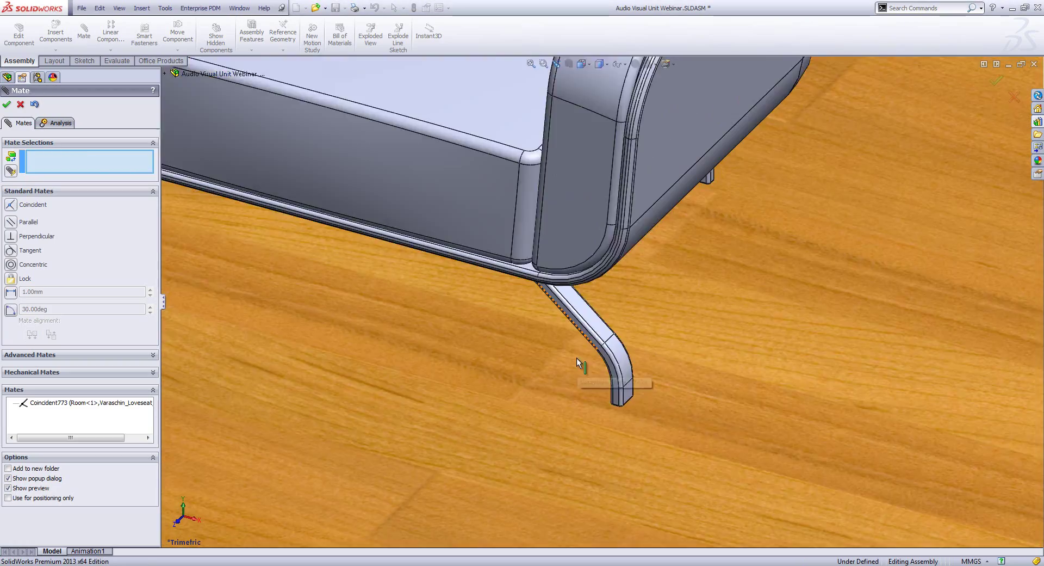
Mate the loveseat parallel to the TV wall panel with flipped alignment, then drag it toward mid-floor.
{"action": "left_click", "coordinate": [609, 315]}
{"action": "scroll", "coordinate": [609, 312], "scroll_direction": "up", "scroll_amount": 10}
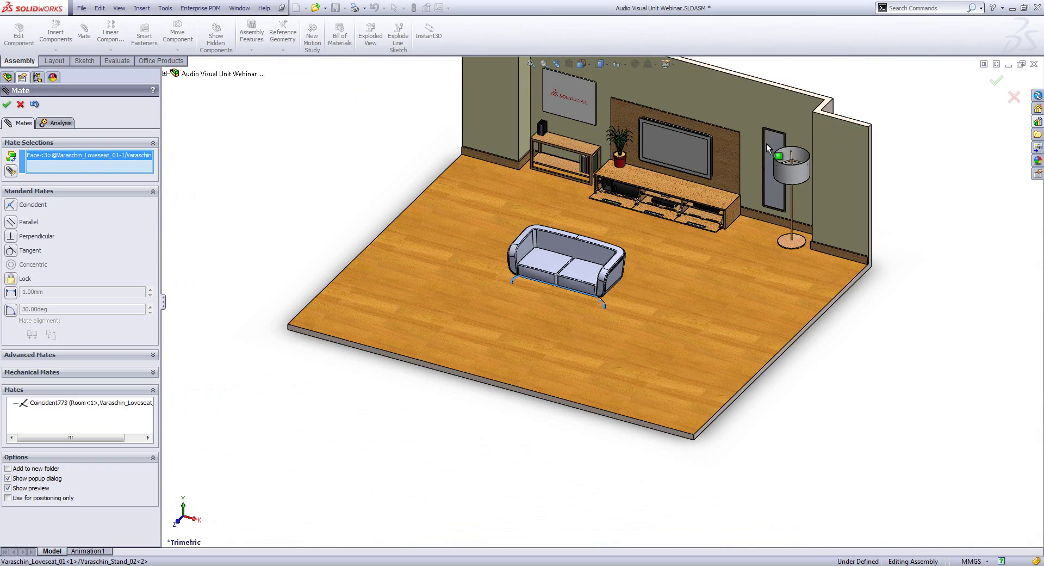
{"action": "left_click", "coordinate": [725, 156]}
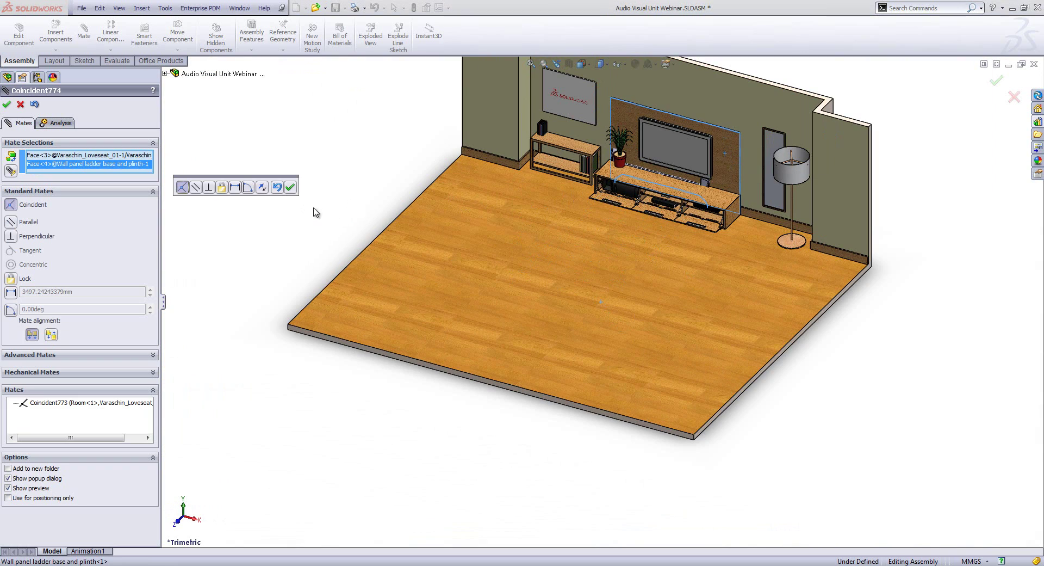
{"action": "left_click", "coordinate": [262, 187]}
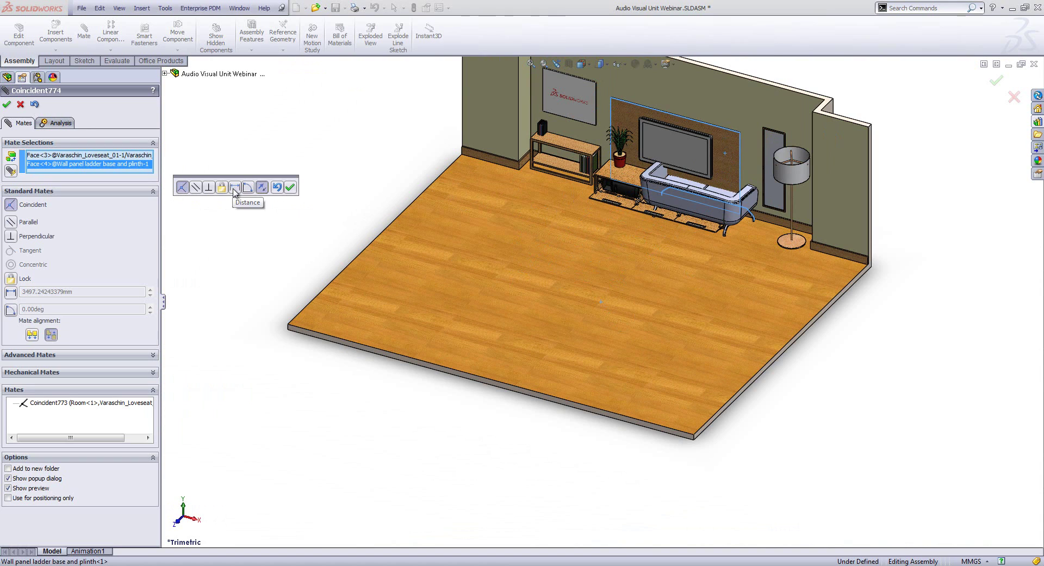
{"action": "left_click", "coordinate": [200, 188]}
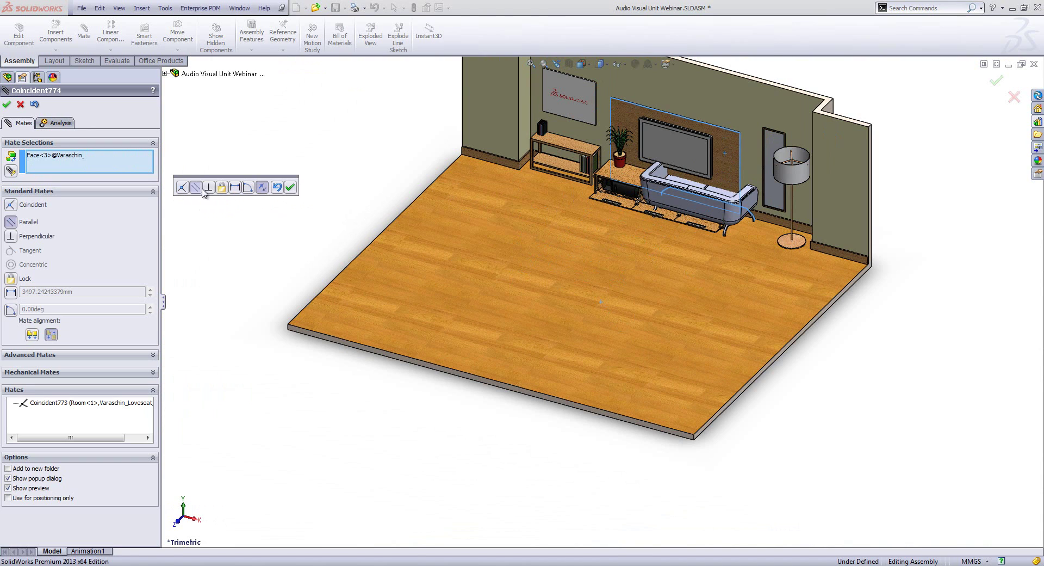
{"action": "left_click", "coordinate": [290, 187]}
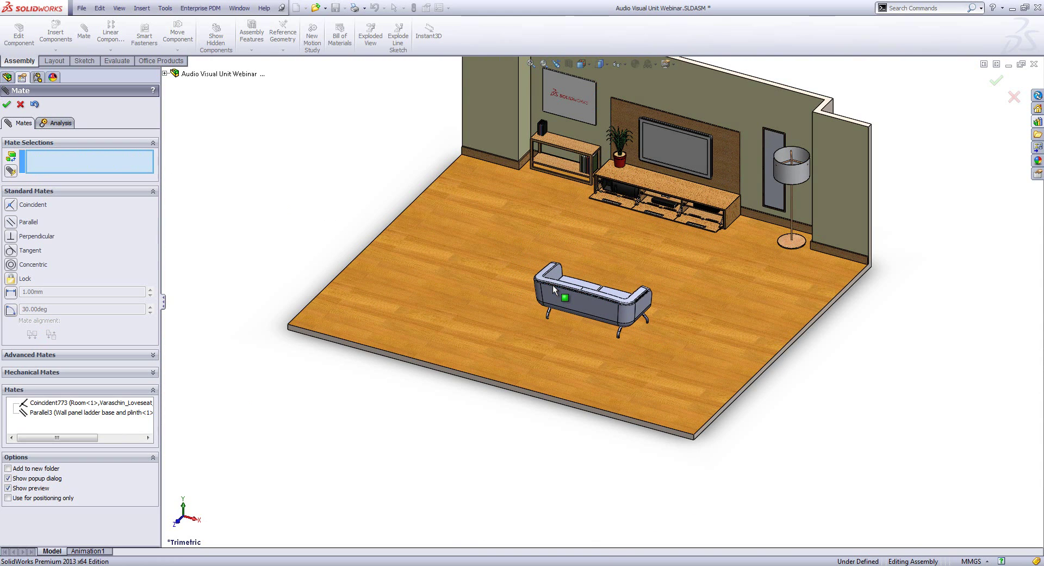
{"action": "left_click", "coordinate": [6, 104]}
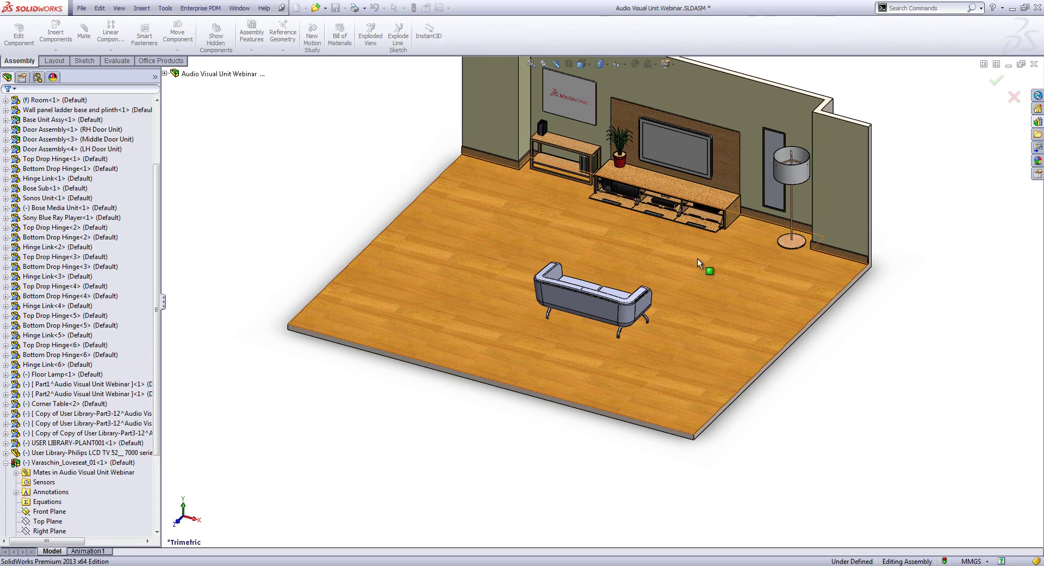
{"action": "left_click_drag", "start_coordinate": [589, 307], "coordinate": [598, 282]}
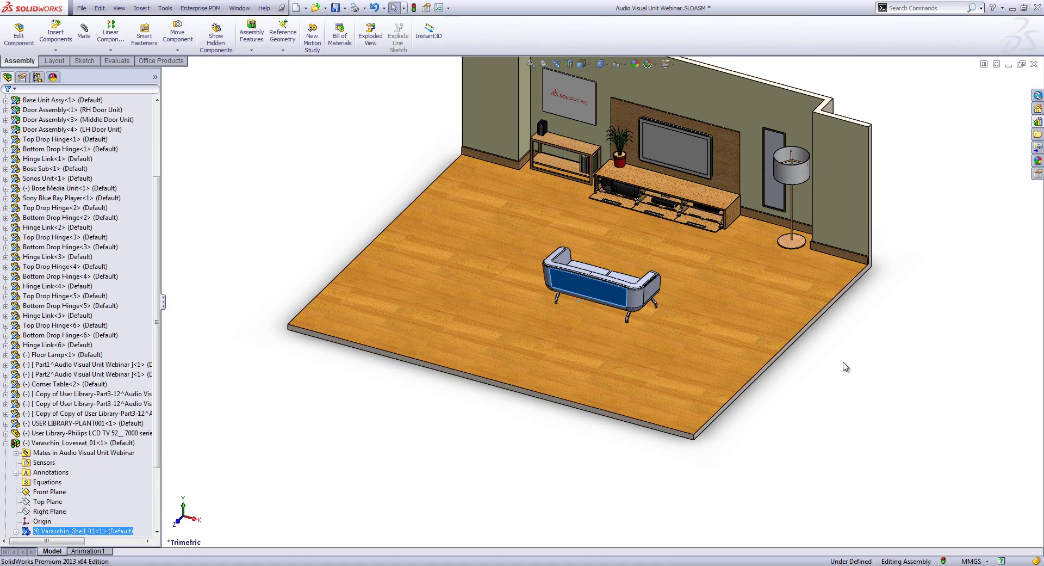
Go to Firefox's SolidWorks tab and open the solidworks.com Login page.
{"action": "key", "text": "Escape"}
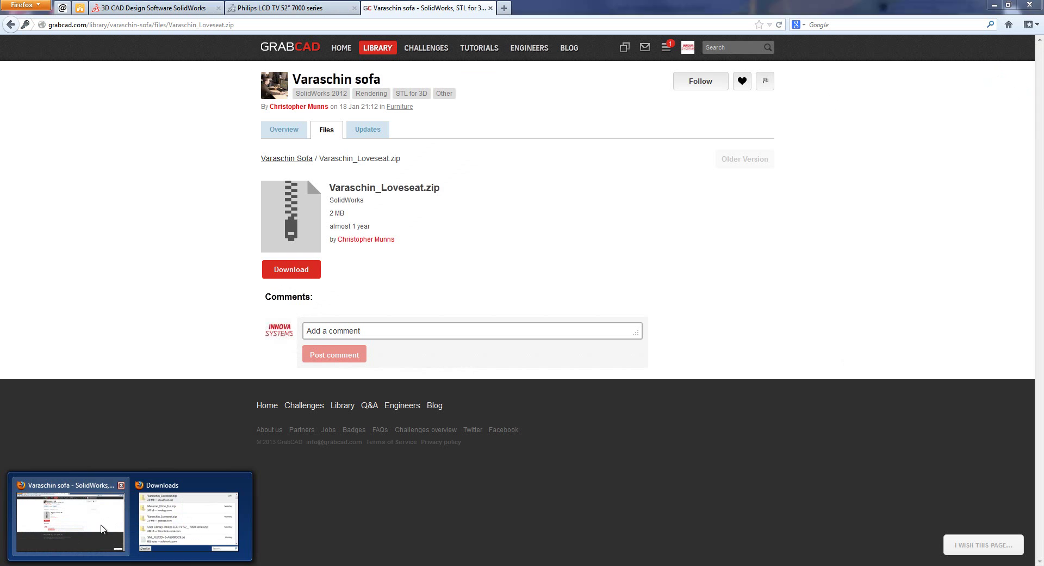
{"action": "left_click", "coordinate": [84, 516]}
{"action": "left_click", "coordinate": [141, 6]}
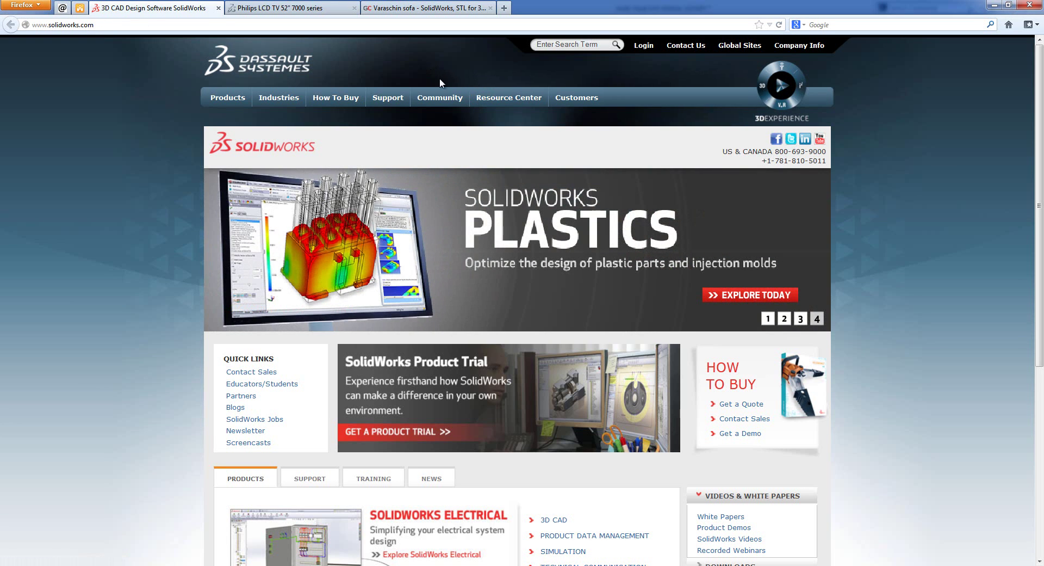
{"action": "left_click", "coordinate": [643, 45]}
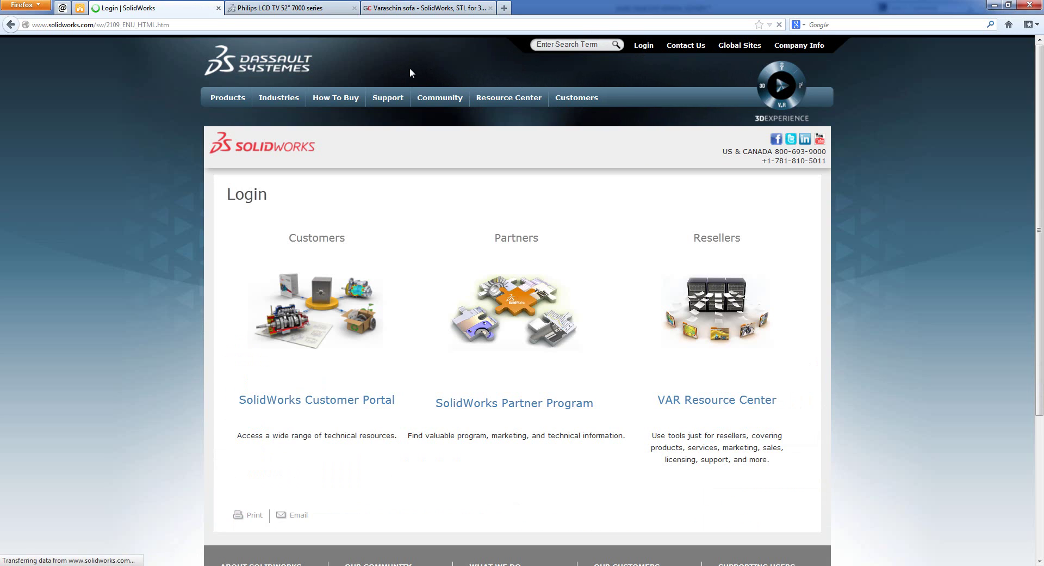
Open the SolidWorks Customer Portal from the Login page.
{"action": "left_click", "coordinate": [320, 402]}
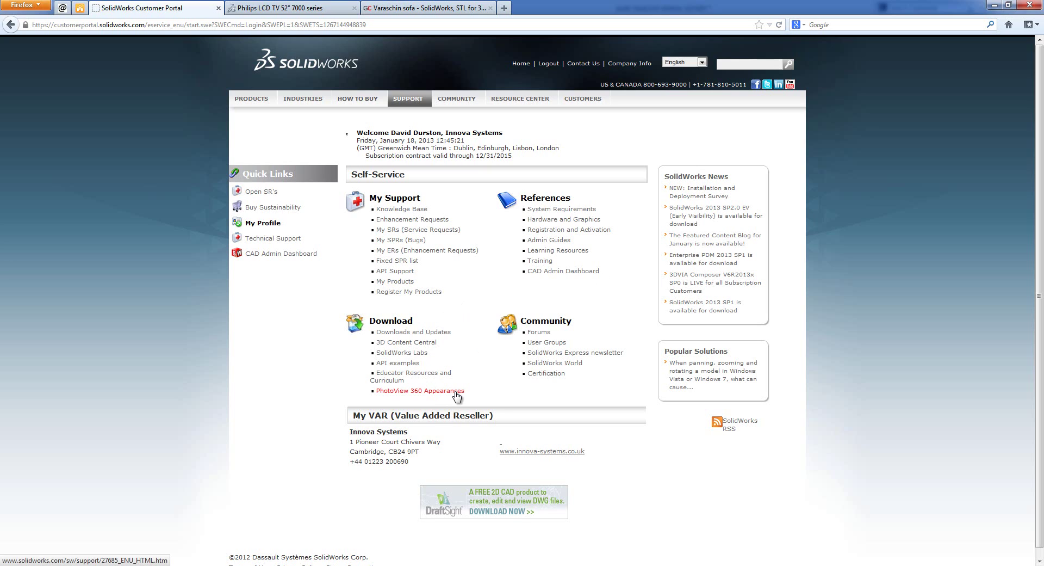
Open the PhotoView 360 Appearances page and follow it to Luxology's shared assets.
{"action": "left_click", "coordinate": [456, 395]}
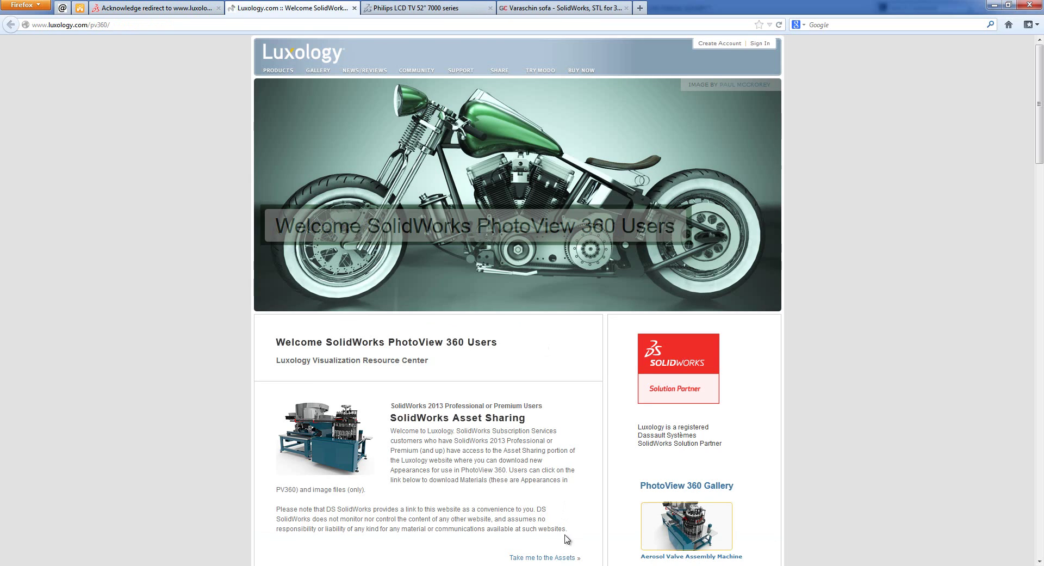
{"action": "left_click", "coordinate": [536, 558]}
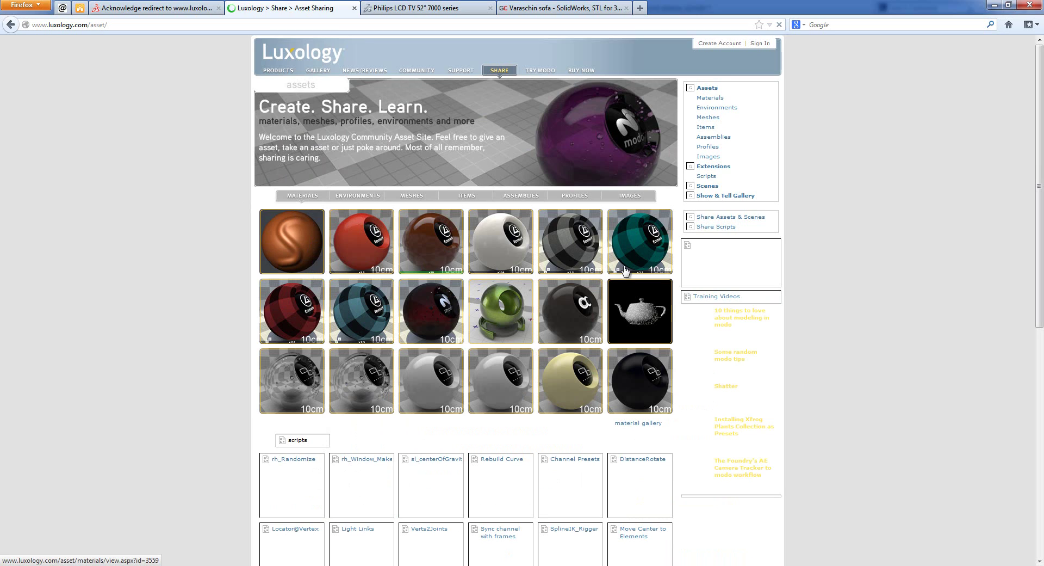
Open the full Material Gallery and page ahead through its early pages.
{"action": "left_click", "coordinate": [630, 429]}
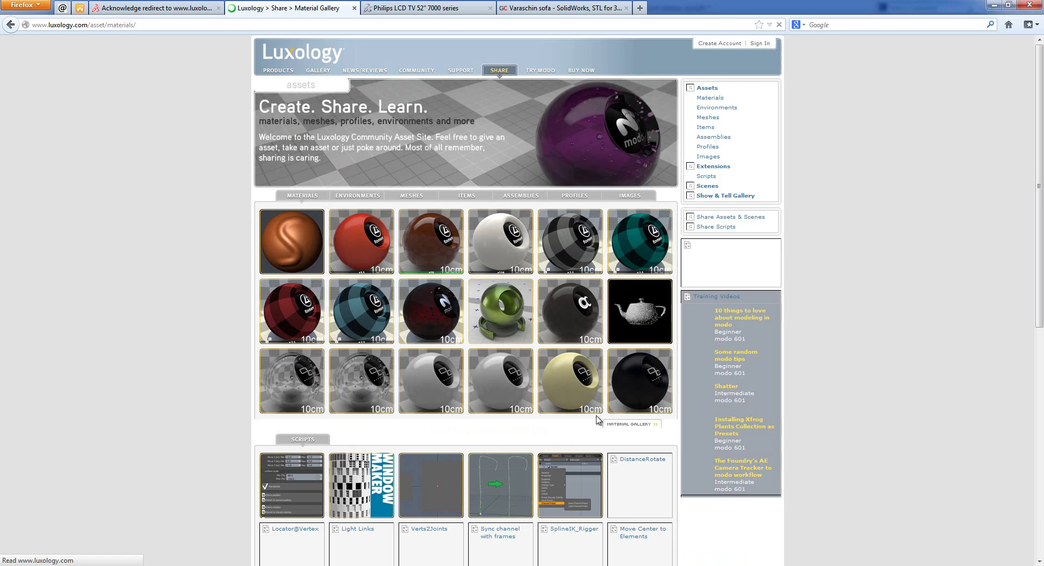
{"action": "scroll", "coordinate": [513, 391], "scroll_direction": "down", "scroll_amount": 3}
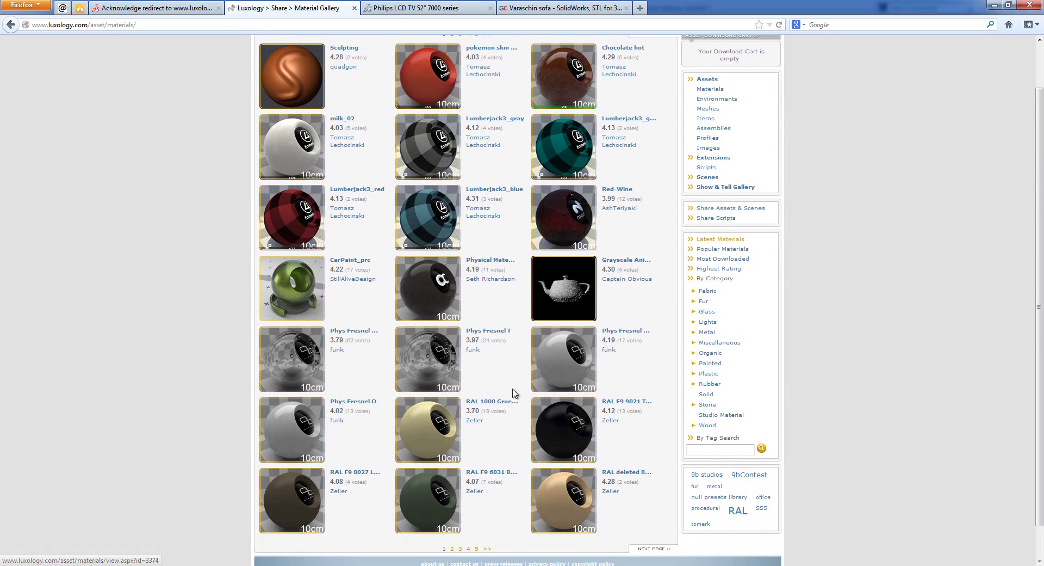
{"action": "scroll", "coordinate": [517, 396], "scroll_direction": "up", "scroll_amount": 3}
{"action": "scroll", "coordinate": [519, 398], "scroll_direction": "down", "scroll_amount": 2}
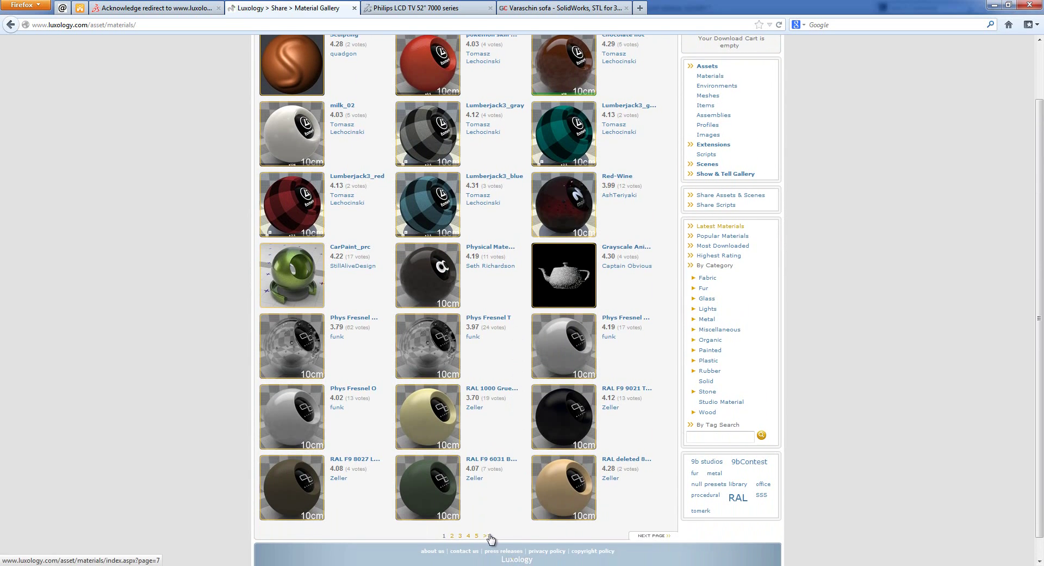
{"action": "left_click", "coordinate": [489, 536]}
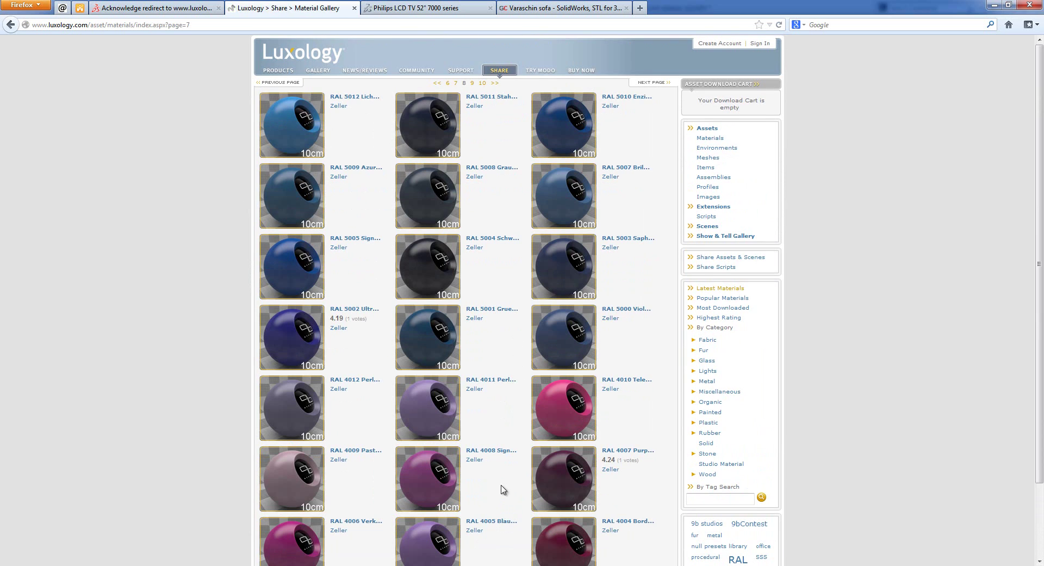
{"action": "scroll", "coordinate": [503, 500], "scroll_direction": "down", "scroll_amount": 3}
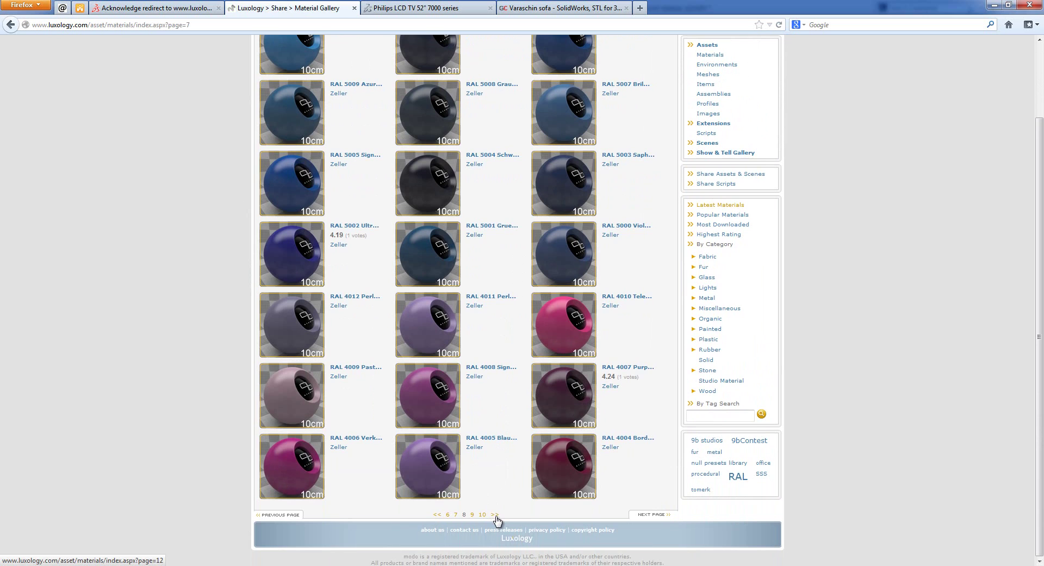
{"action": "left_click", "coordinate": [496, 516]}
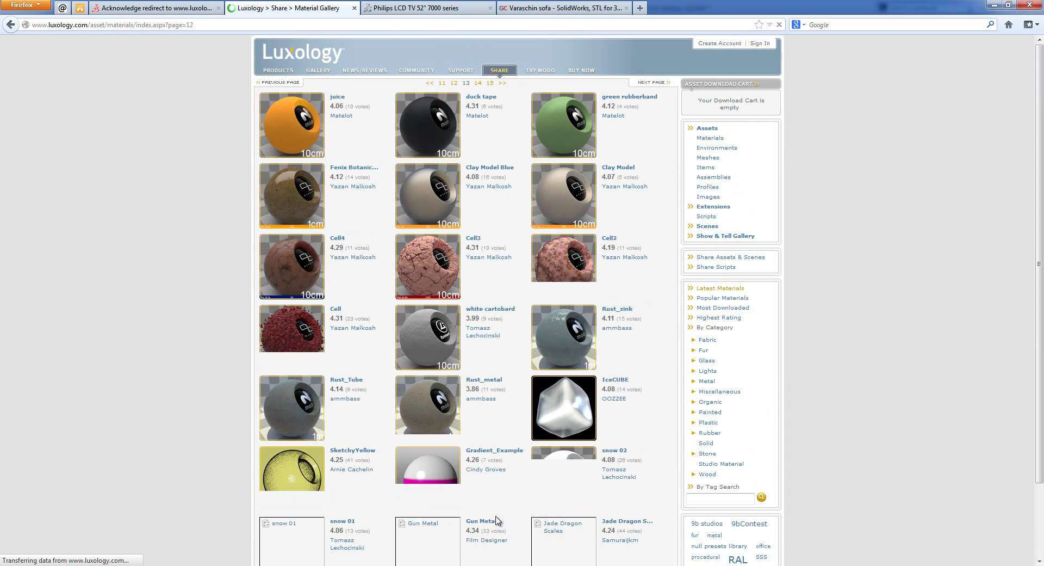
{"action": "scroll", "coordinate": [505, 416], "scroll_direction": "down", "scroll_amount": 2}
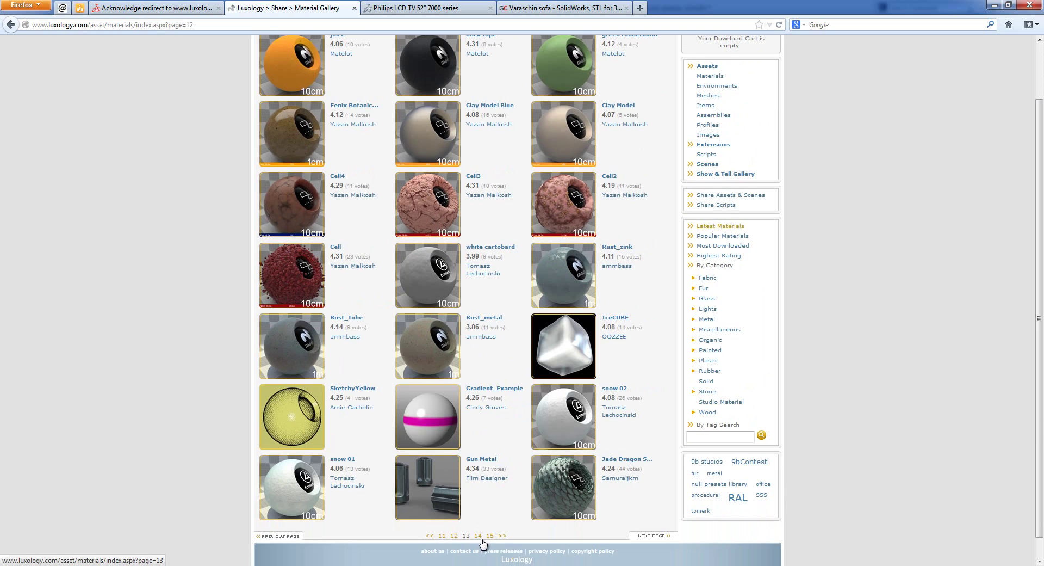
{"action": "left_click", "coordinate": [503, 539]}
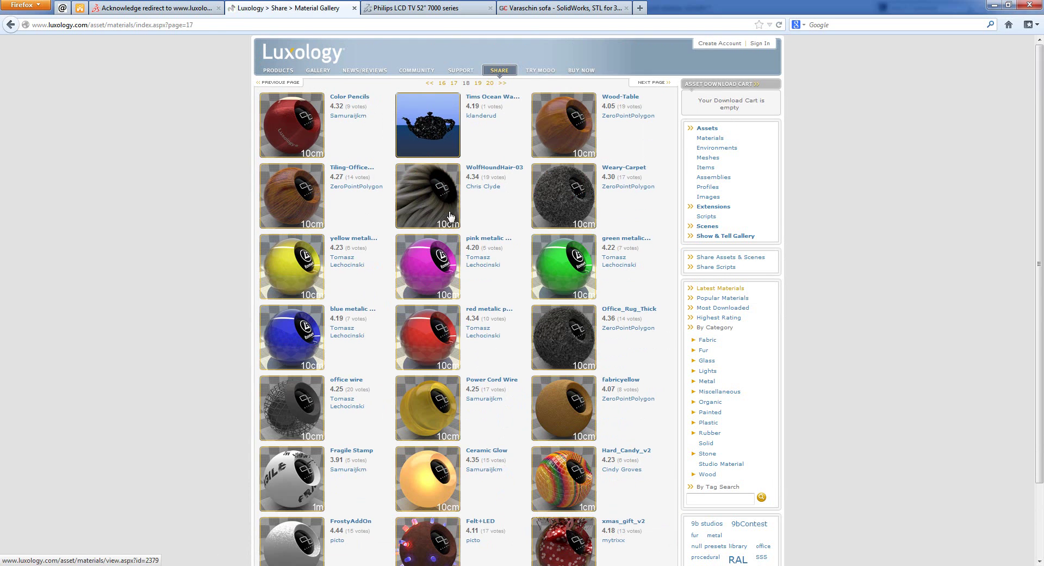
Advance the Material Gallery through pages 22, 27 and 32.
{"action": "scroll", "coordinate": [501, 222], "scroll_direction": "down", "scroll_amount": 1}
{"action": "scroll", "coordinate": [510, 271], "scroll_direction": "down", "scroll_amount": 3}
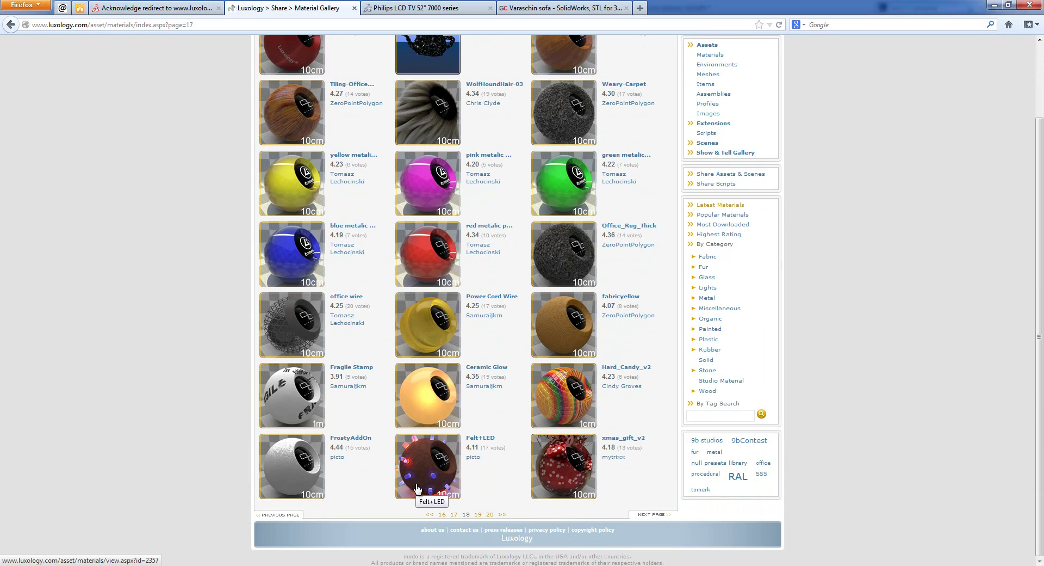
{"action": "left_click", "coordinate": [502, 514]}
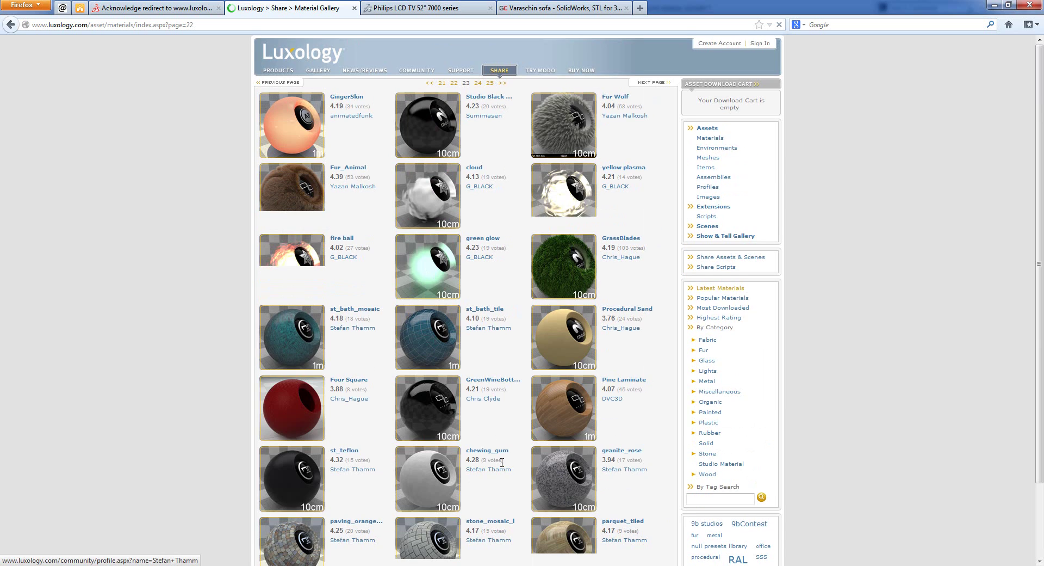
{"action": "scroll", "coordinate": [503, 476], "scroll_direction": "down", "scroll_amount": 8}
{"action": "scroll", "coordinate": [506, 481], "scroll_direction": "down", "scroll_amount": 1}
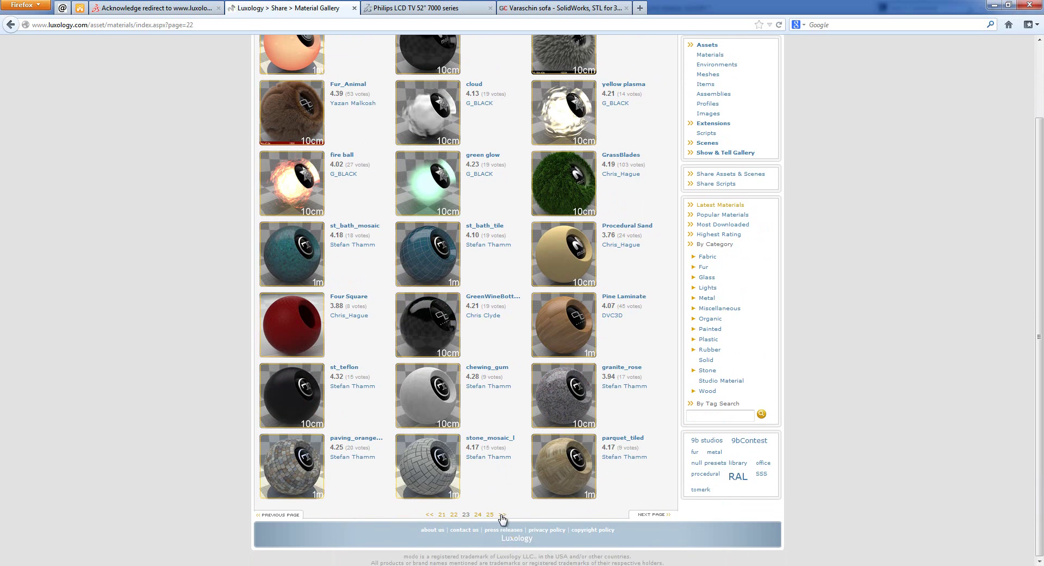
{"action": "left_click", "coordinate": [502, 516]}
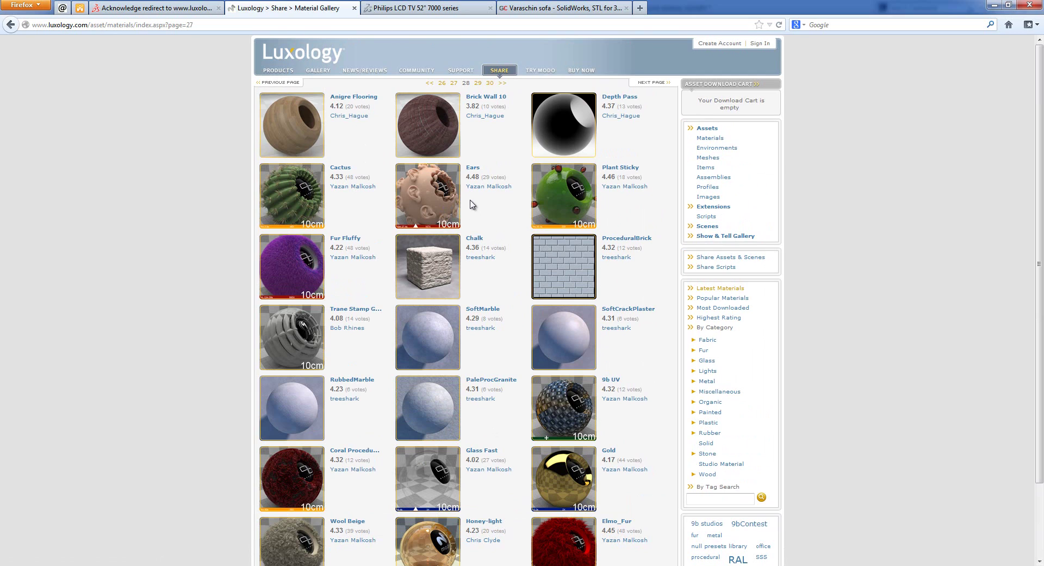
{"action": "scroll", "coordinate": [472, 205], "scroll_direction": "down", "scroll_amount": 3}
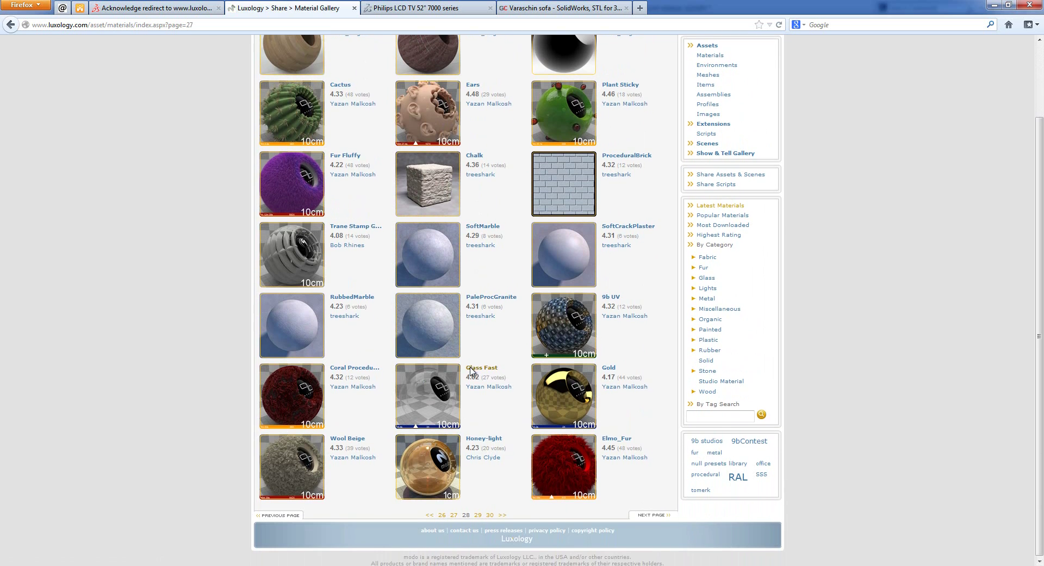
{"action": "left_click", "coordinate": [502, 515]}
Return to Material Gallery page 27, which holds the red Elmo_Fur material.
{"action": "scroll", "coordinate": [471, 484], "scroll_direction": "down", "scroll_amount": 3}
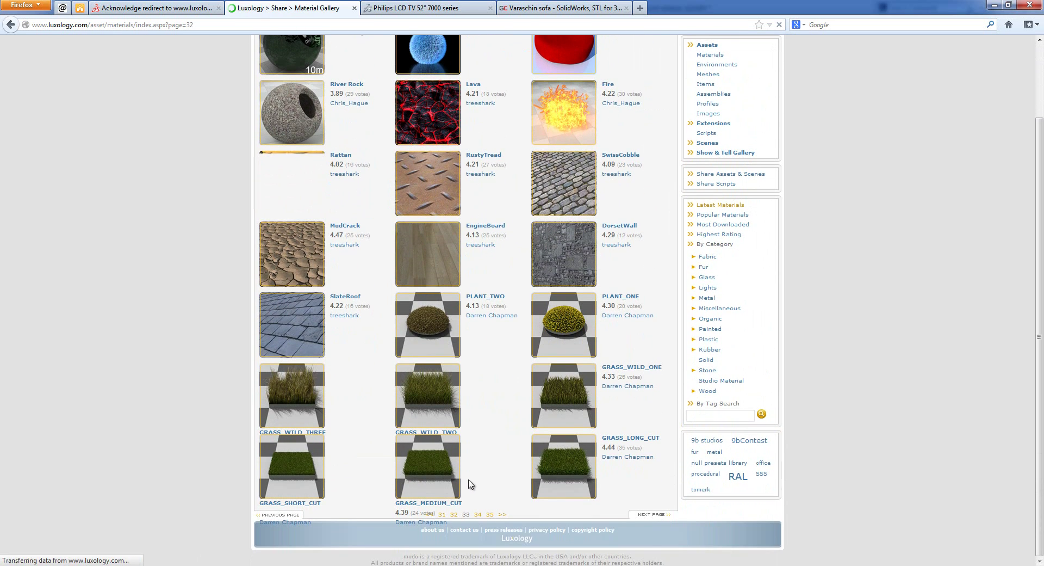
{"action": "scroll", "coordinate": [468, 381], "scroll_direction": "up", "scroll_amount": 2}
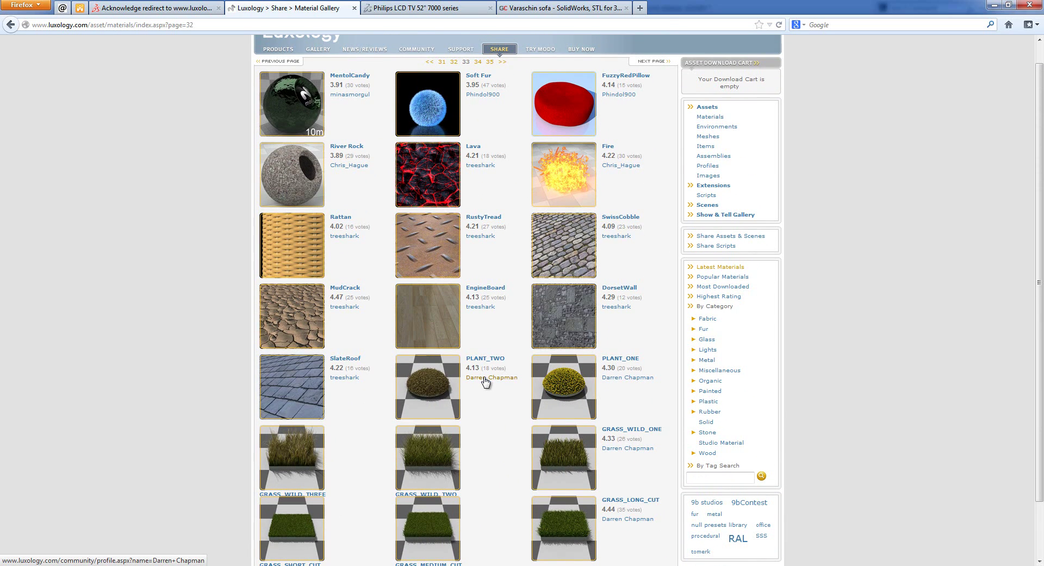
{"action": "scroll", "coordinate": [487, 376], "scroll_direction": "down", "scroll_amount": 2}
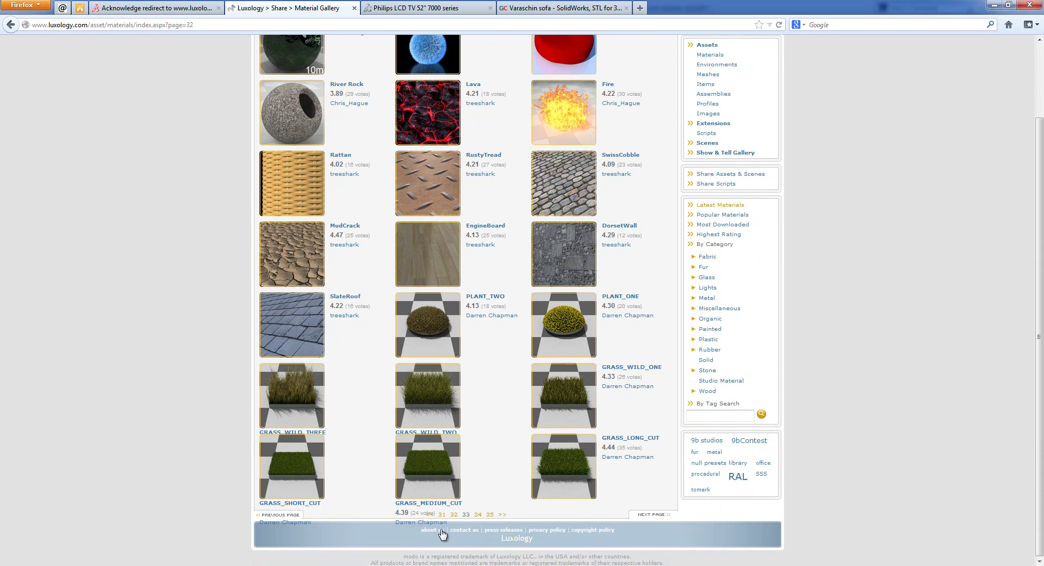
{"action": "left_click", "coordinate": [429, 513]}
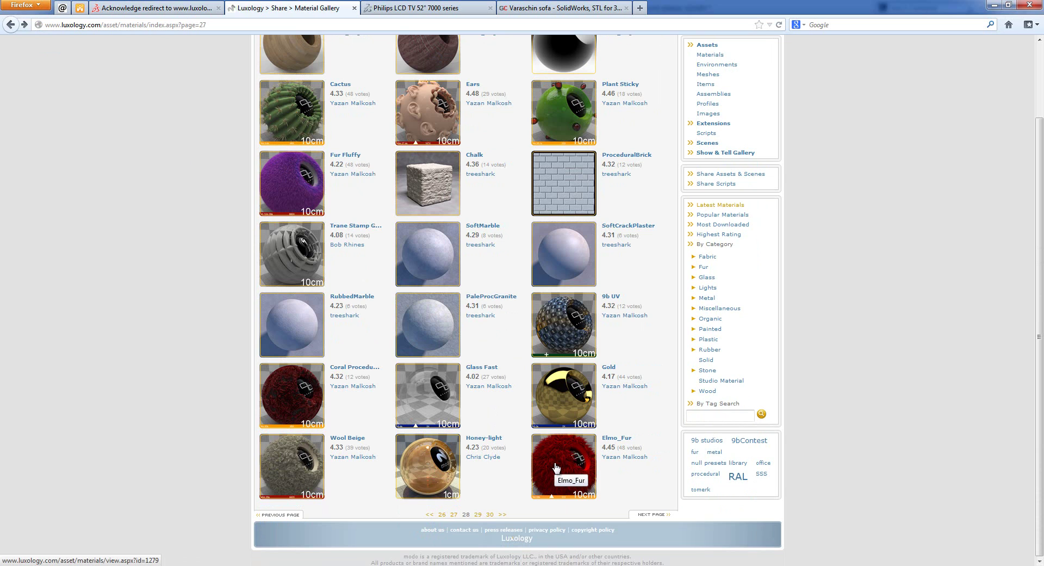
Download Material_Elmo_Fur.zip from the Elmo_Fur material page on the Luxology site.
{"action": "left_click", "coordinate": [578, 456]}
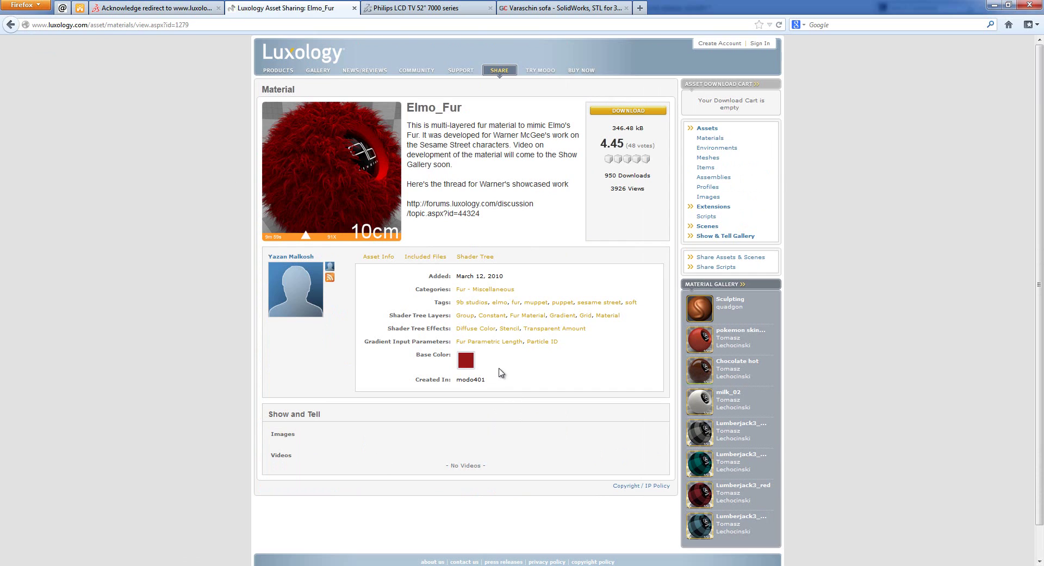
{"action": "left_click", "coordinate": [631, 112]}
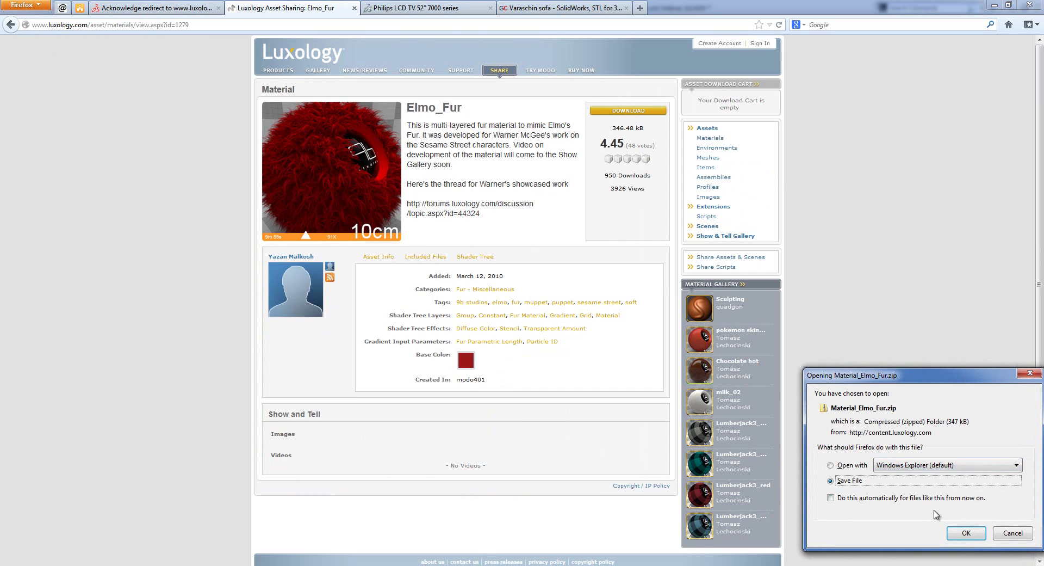
{"action": "left_click", "coordinate": [968, 535]}
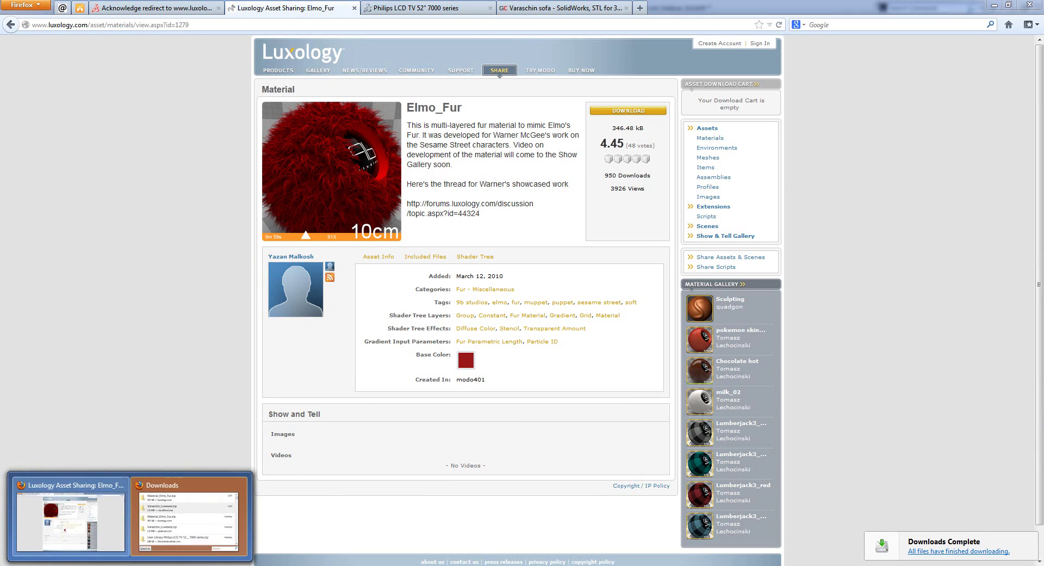
In Explorer's Downloads folder, copy Material_Elmo_Fur.zip.
{"action": "mouse_move", "coordinate": [143, 565]}
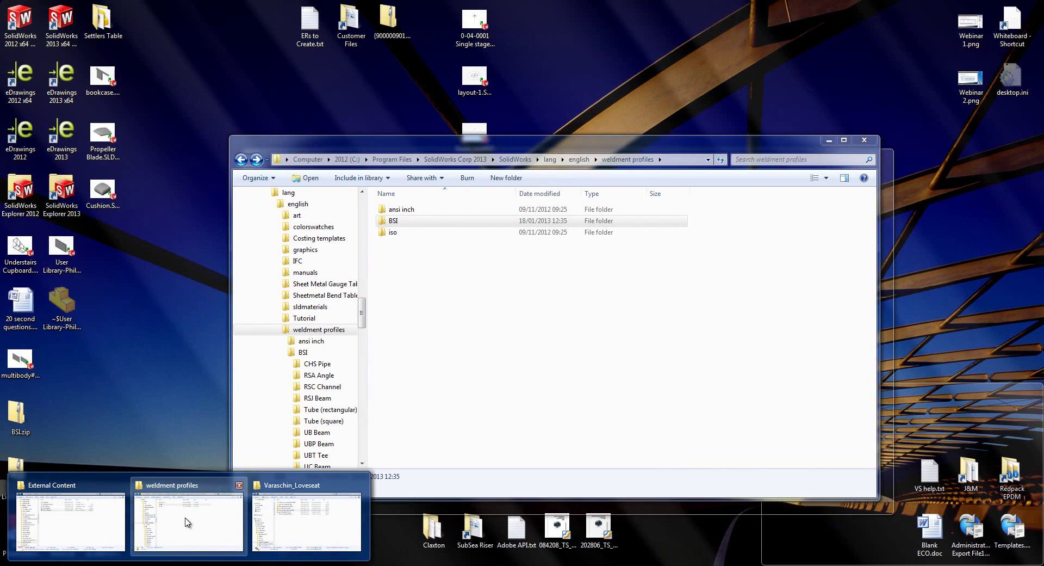
{"action": "left_click", "coordinate": [229, 522]}
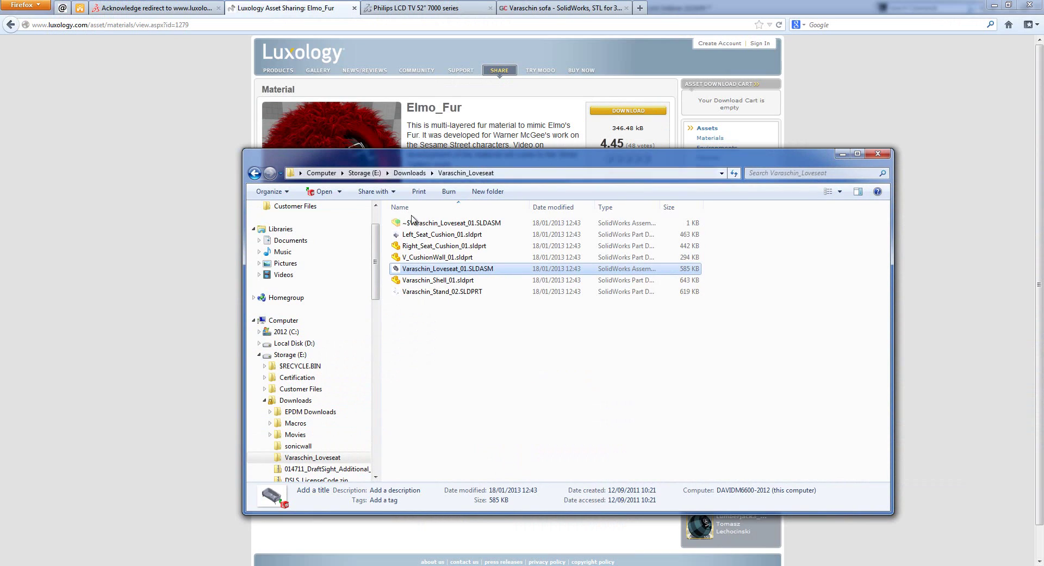
{"action": "left_click", "coordinate": [410, 172]}
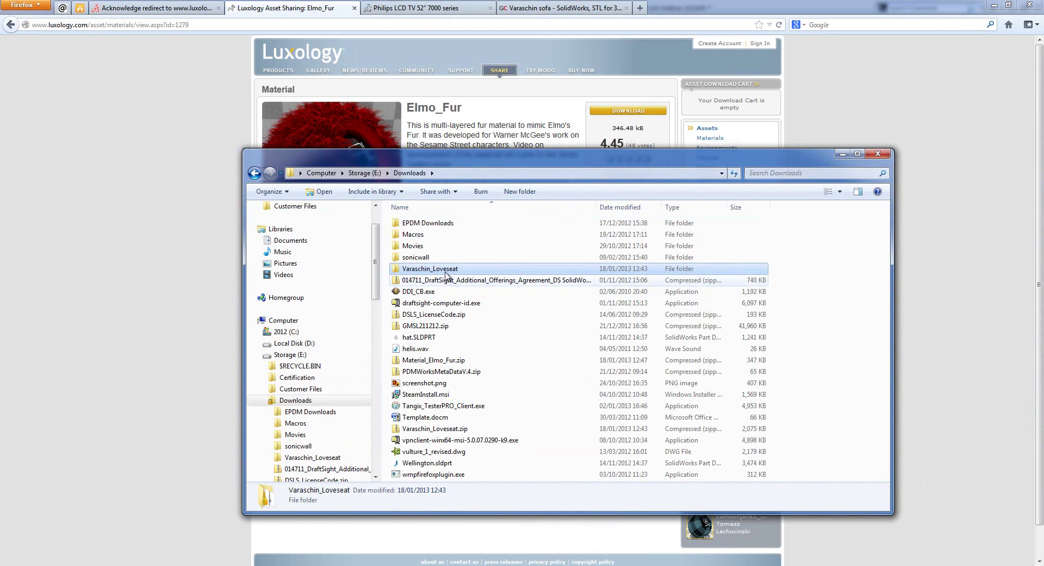
{"action": "left_click", "coordinate": [434, 362]}
{"action": "right_click", "coordinate": [434, 362]}
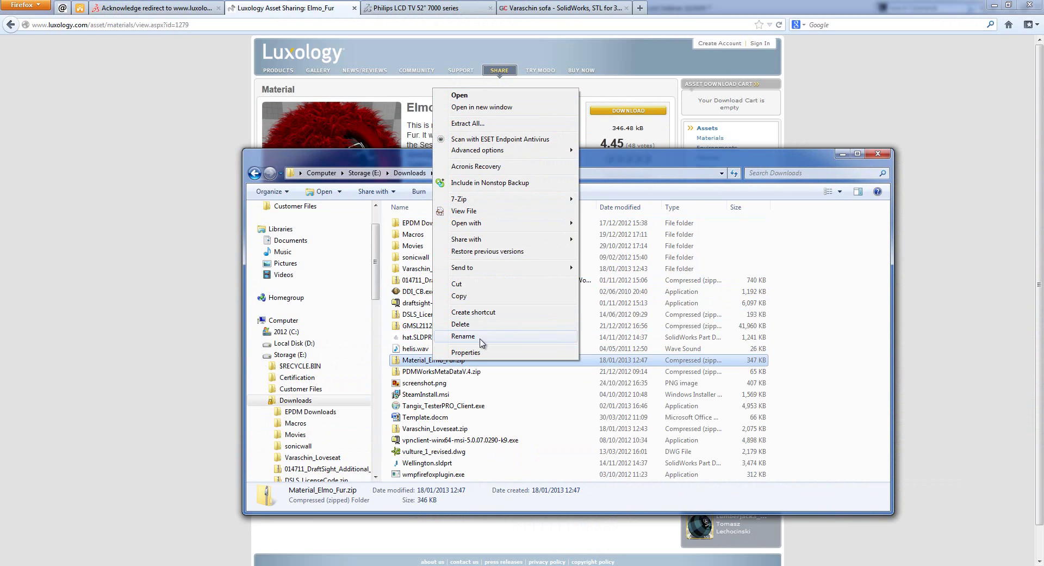
{"action": "left_click", "coordinate": [472, 299]}
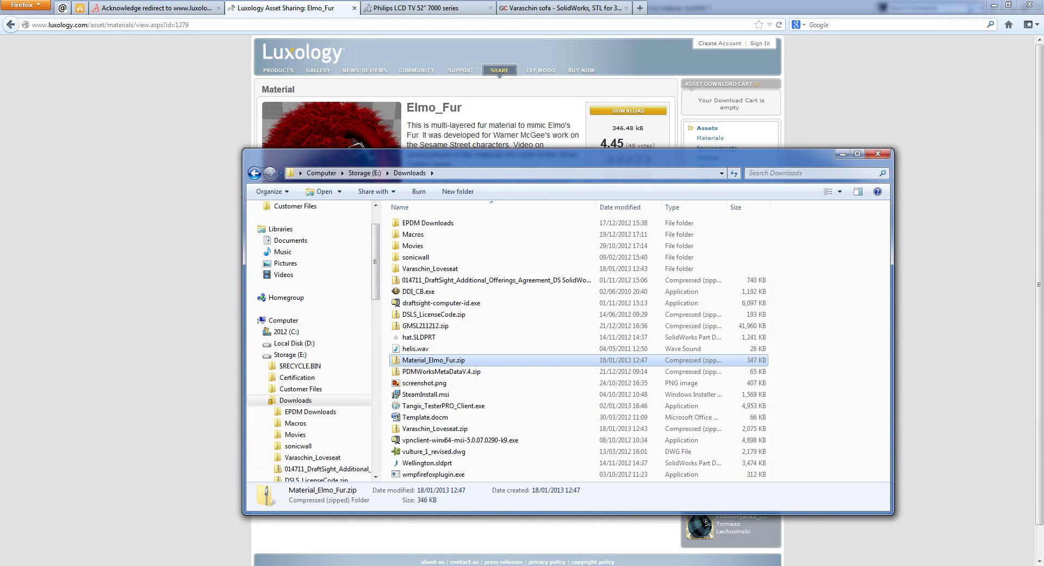
Navigate the folder tree to the SolidWorks folder on Storage (E:).
{"action": "left_click", "coordinate": [265, 400]}
{"action": "scroll", "coordinate": [291, 411], "scroll_direction": "down", "scroll_amount": 1}
{"action": "scroll", "coordinate": [292, 413], "scroll_direction": "down", "scroll_amount": 1}
{"action": "left_click", "coordinate": [294, 401]}
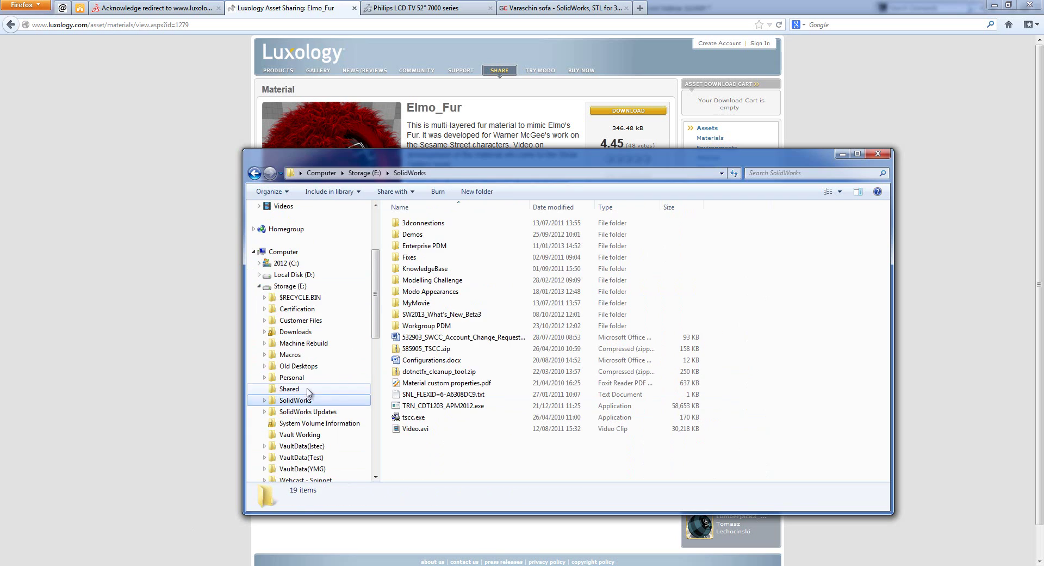
Paste Material_Elmo_Fur.zip into the Modo Appearances folder.
{"action": "double_click", "coordinate": [435, 292]}
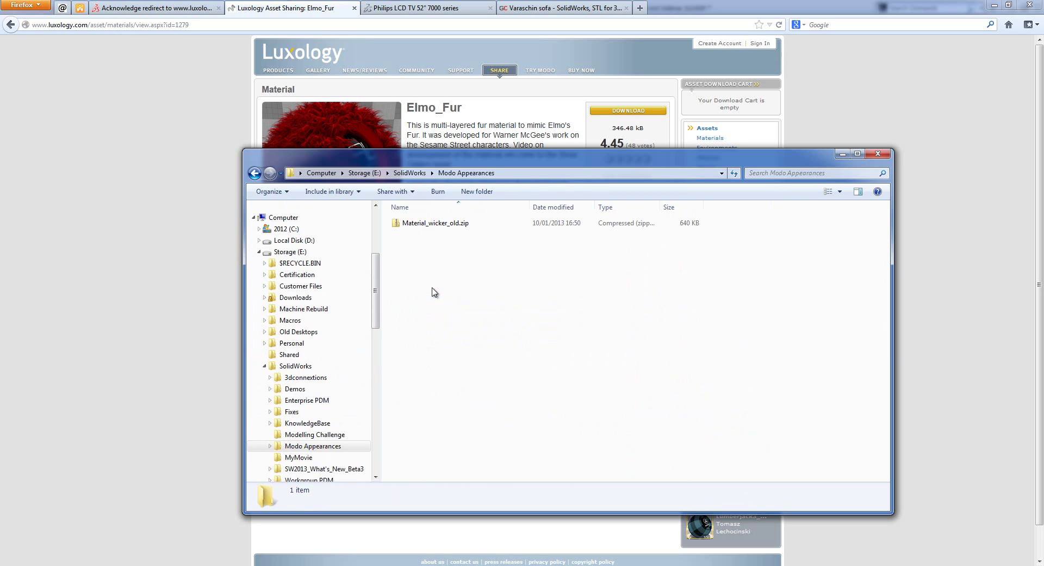
{"action": "right_click", "coordinate": [437, 273]}
{"action": "left_click", "coordinate": [461, 346]}
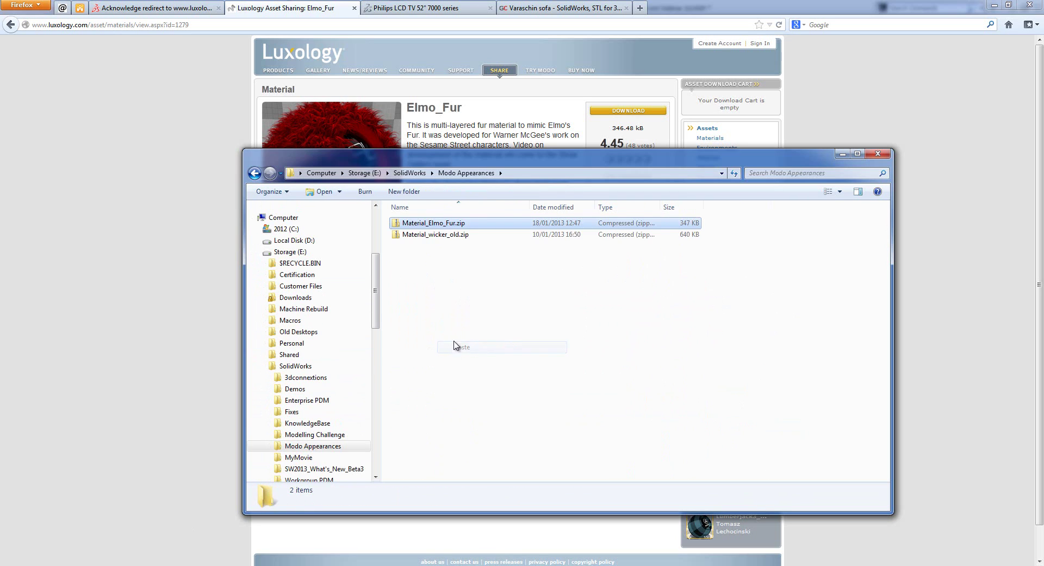
Extract the zip into a Material_Elmo_Fur folder, check its contents, and return to Modo Appearances.
{"action": "right_click", "coordinate": [427, 221]}
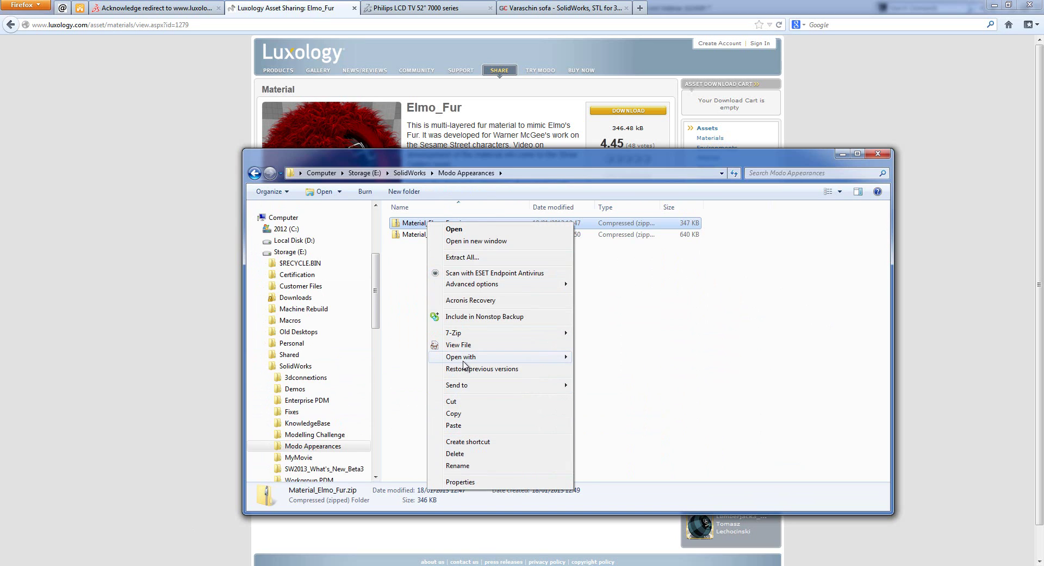
{"action": "left_click", "coordinate": [471, 257]}
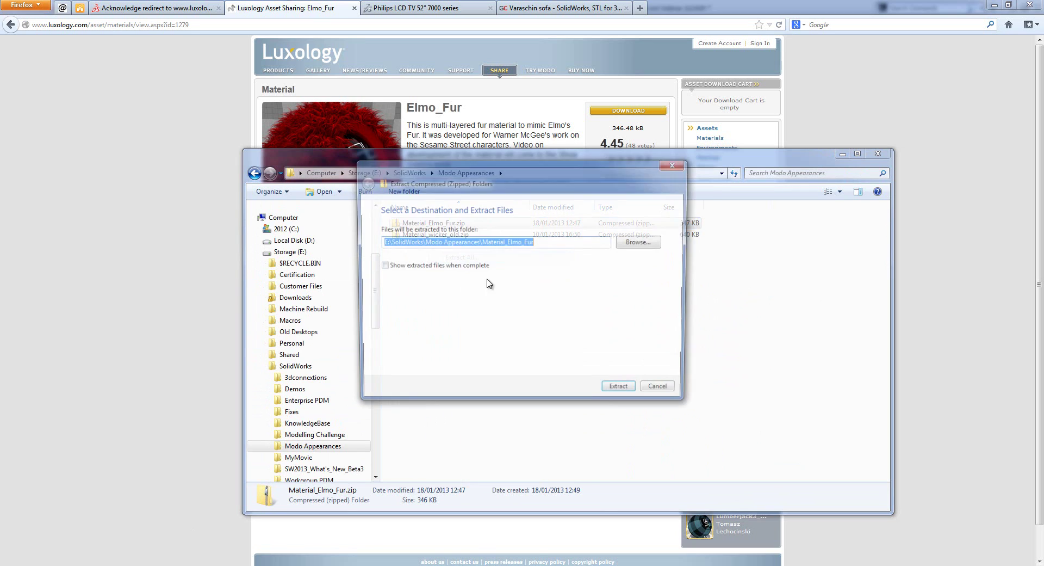
{"action": "left_click", "coordinate": [621, 387]}
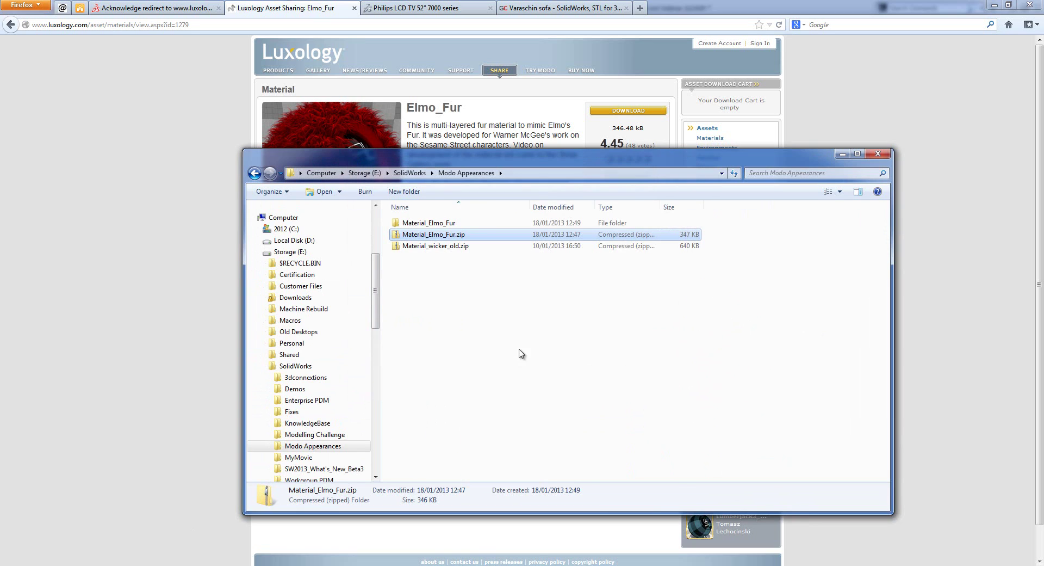
{"action": "double_click", "coordinate": [441, 224]}
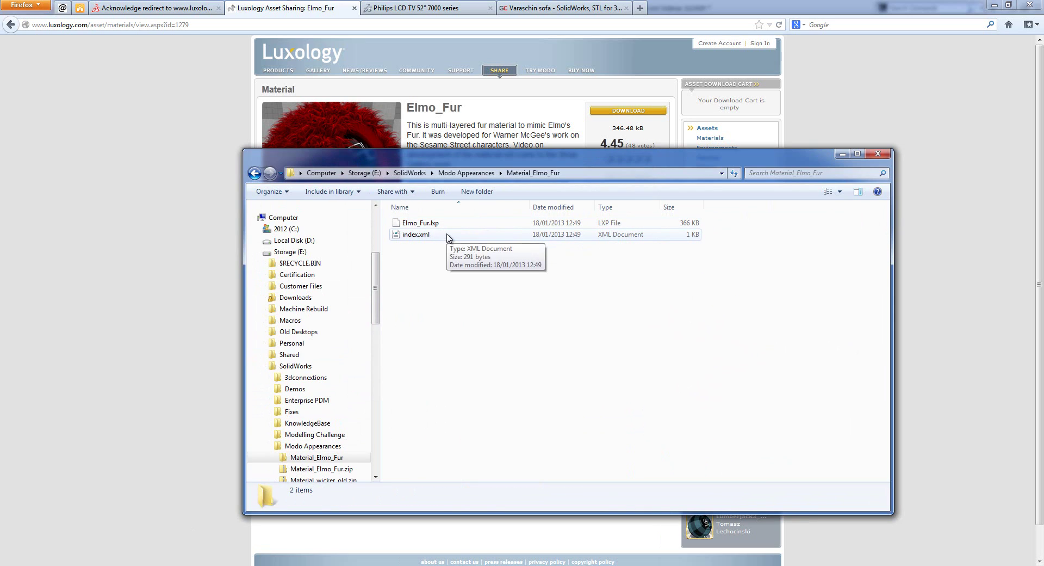
{"action": "left_click", "coordinate": [255, 173]}
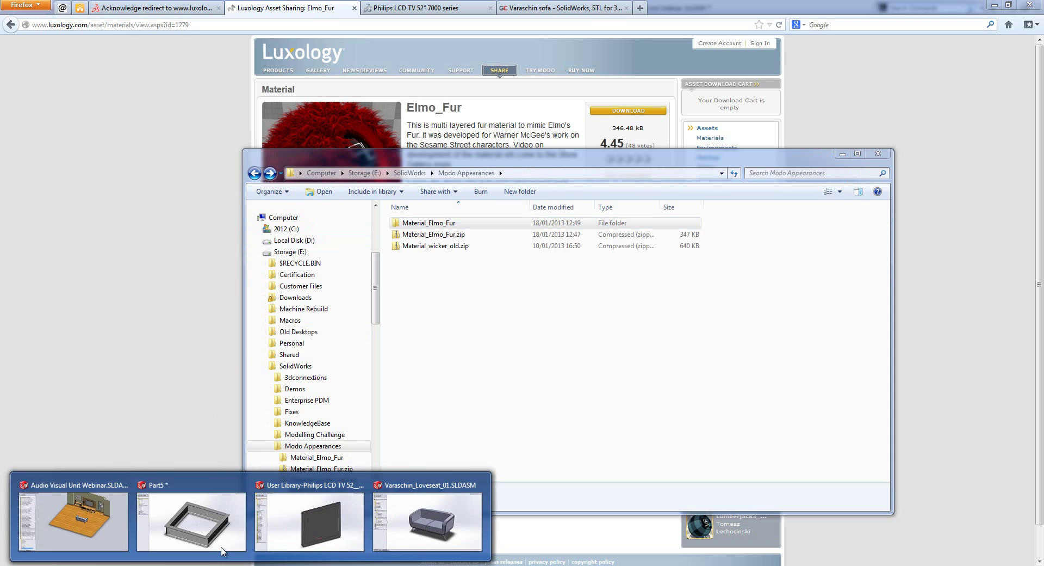
In the living-room assembly, open the Appearances library and expand its categories.
{"action": "left_click", "coordinate": [108, 533]}
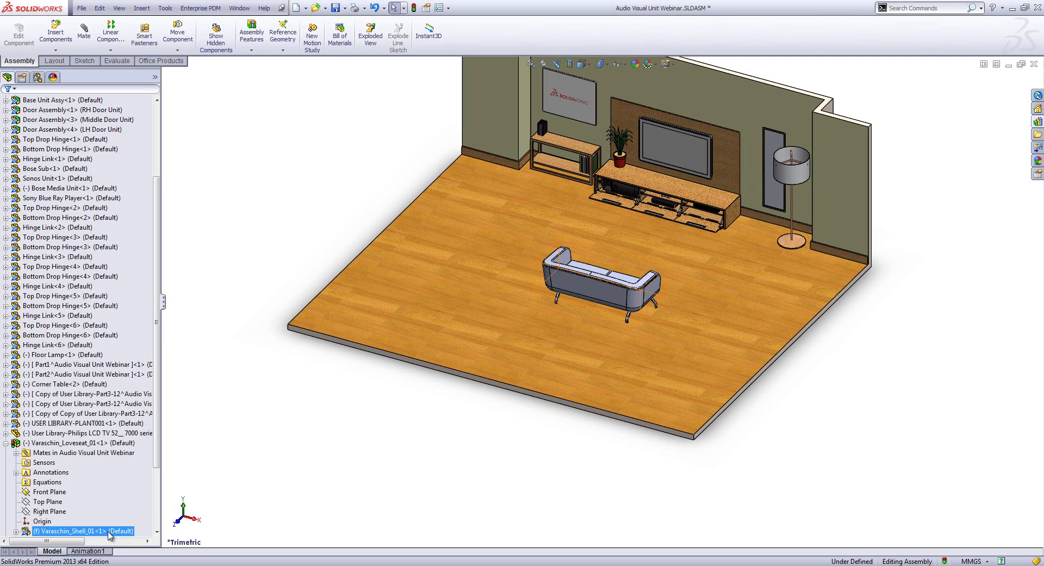
{"action": "left_click", "coordinate": [1038, 160]}
{"action": "left_click", "coordinate": [858, 93]}
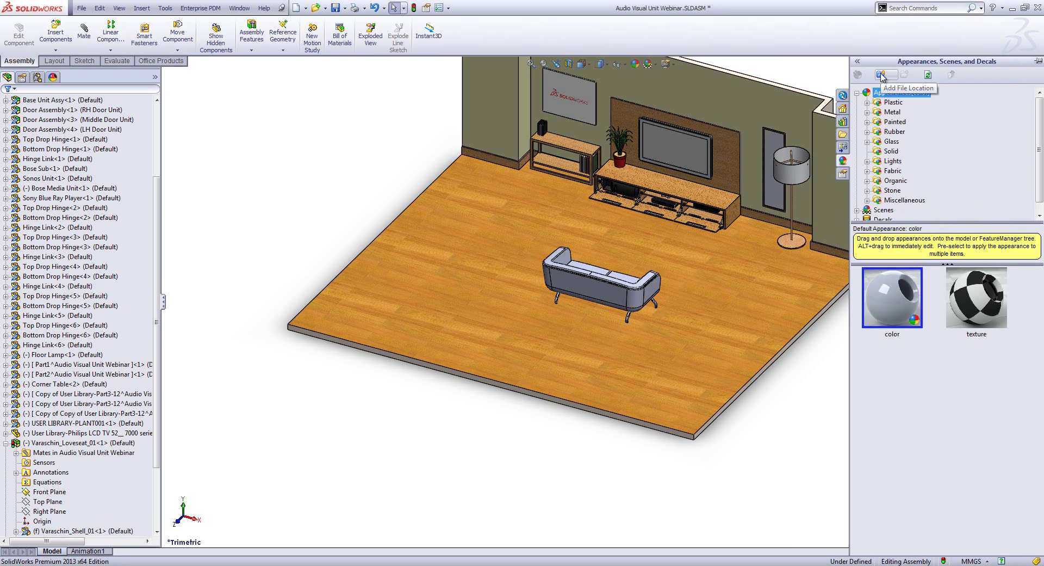
Add E:\SolidWorks\Modo Appearances as a library location and display its Elmo_Fur material.
{"action": "left_click", "coordinate": [882, 77]}
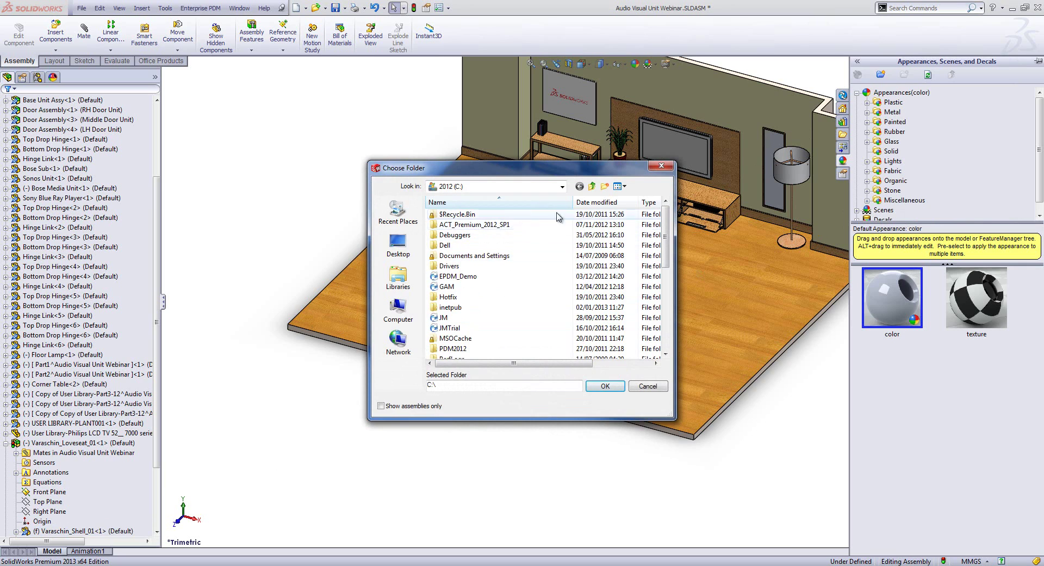
{"action": "left_click", "coordinate": [560, 186]}
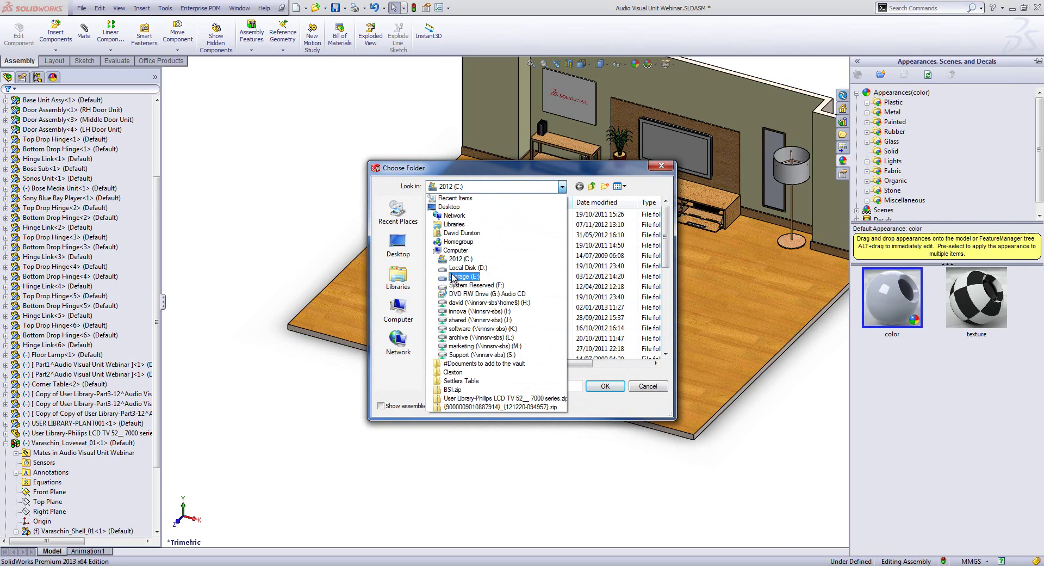
{"action": "left_click", "coordinate": [476, 268]}
{"action": "double_click", "coordinate": [463, 317]}
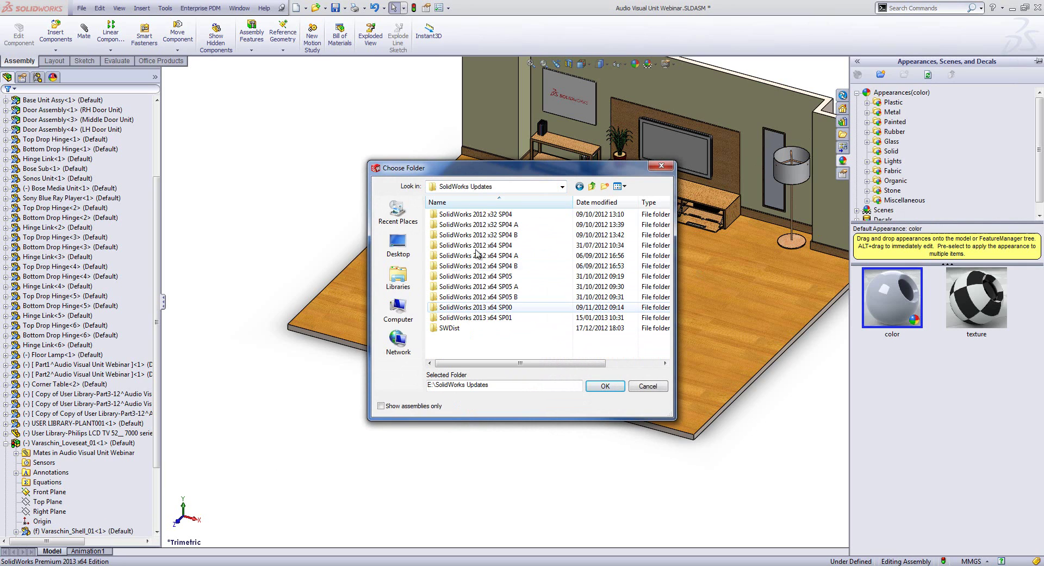
{"action": "left_click", "coordinate": [592, 186]}
{"action": "left_click", "coordinate": [456, 307]}
{"action": "double_click", "coordinate": [456, 308]}
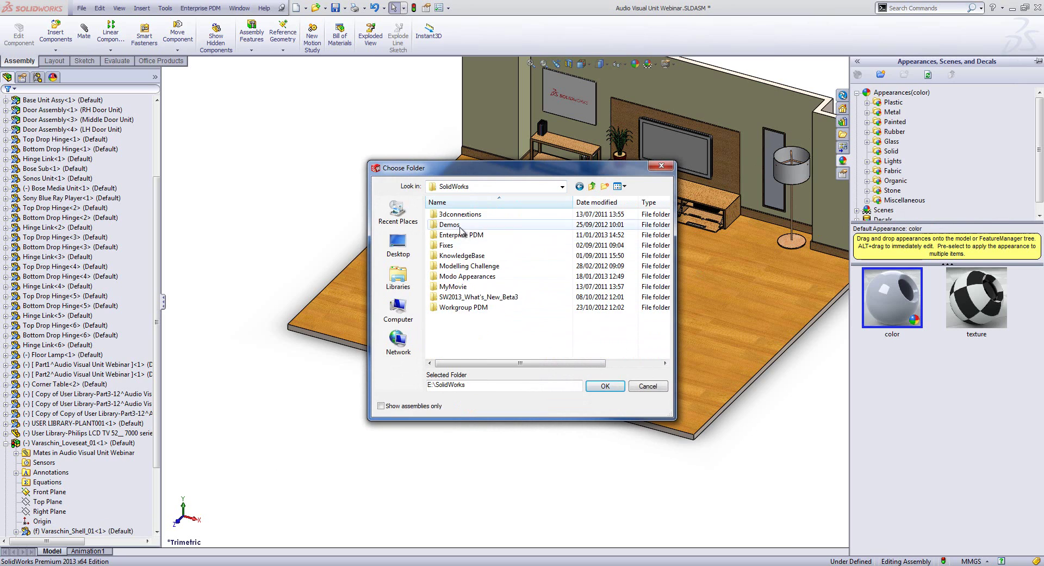
{"action": "double_click", "coordinate": [465, 277]}
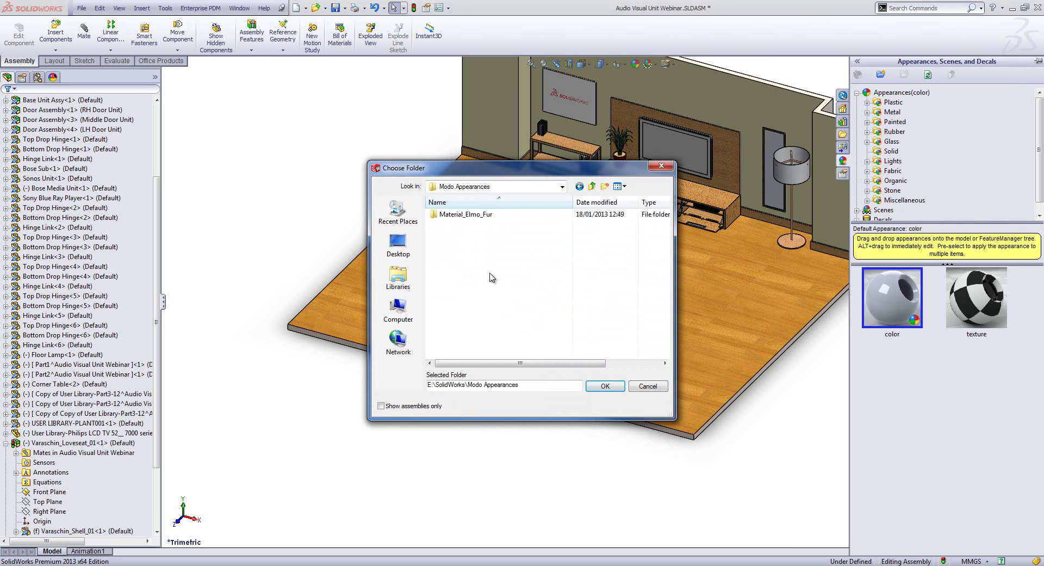
{"action": "left_click", "coordinate": [605, 386]}
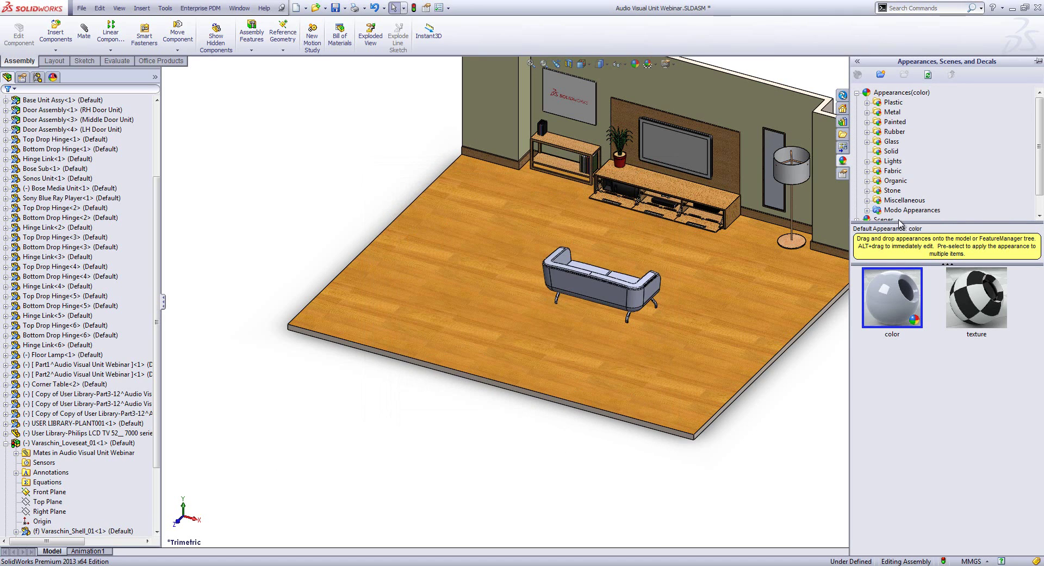
{"action": "left_click", "coordinate": [868, 210]}
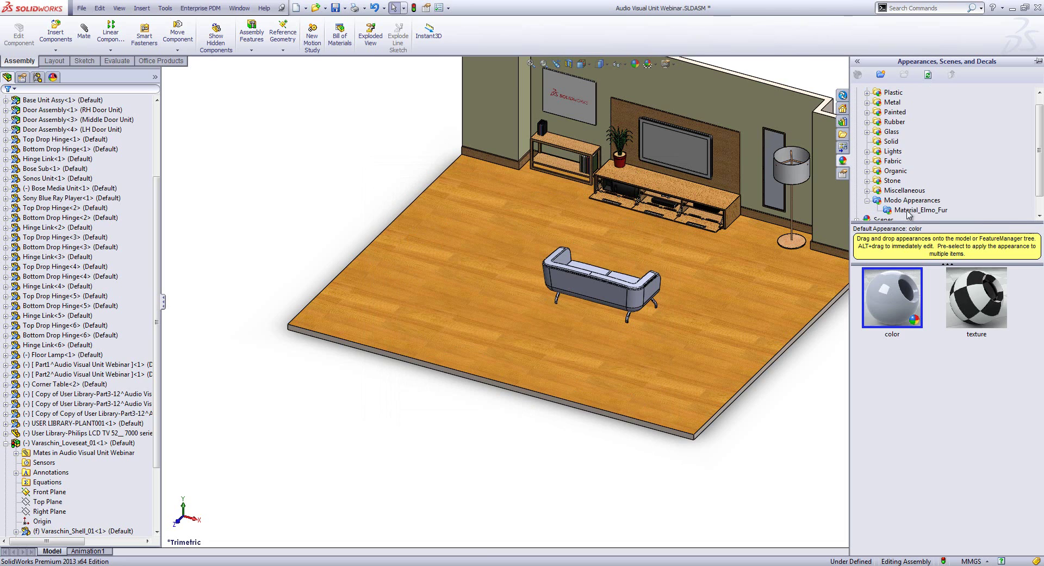
{"action": "left_click", "coordinate": [907, 211]}
Apply the red Elmo_Fur appearance to the whole right seat cushion component.
{"action": "mouse_move", "coordinate": [891, 294]}
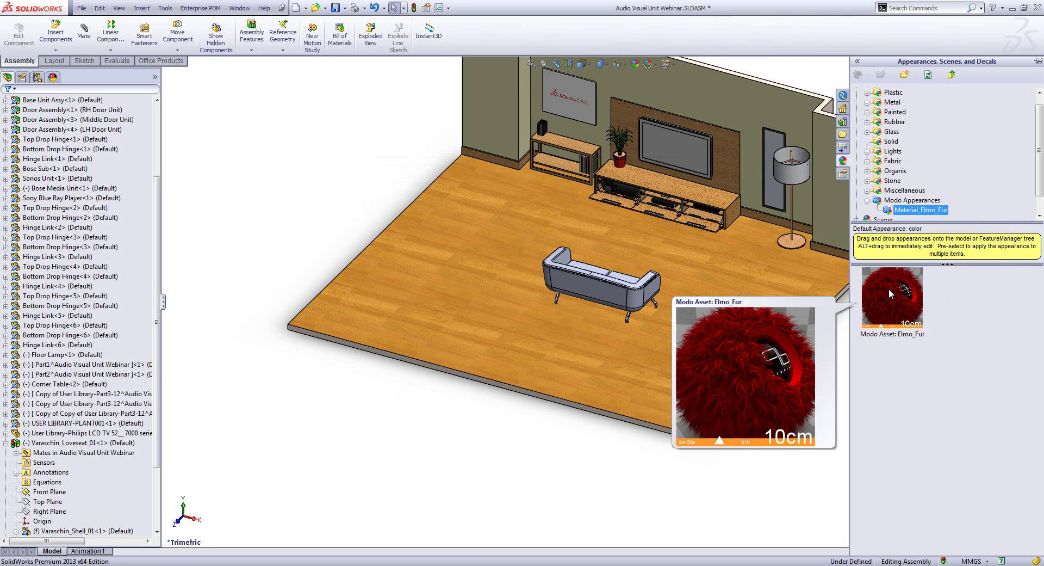
{"action": "left_click_drag", "start_coordinate": [891, 293], "coordinate": [608, 306]}
{"action": "scroll", "coordinate": [631, 284], "scroll_direction": "down", "scroll_amount": 4}
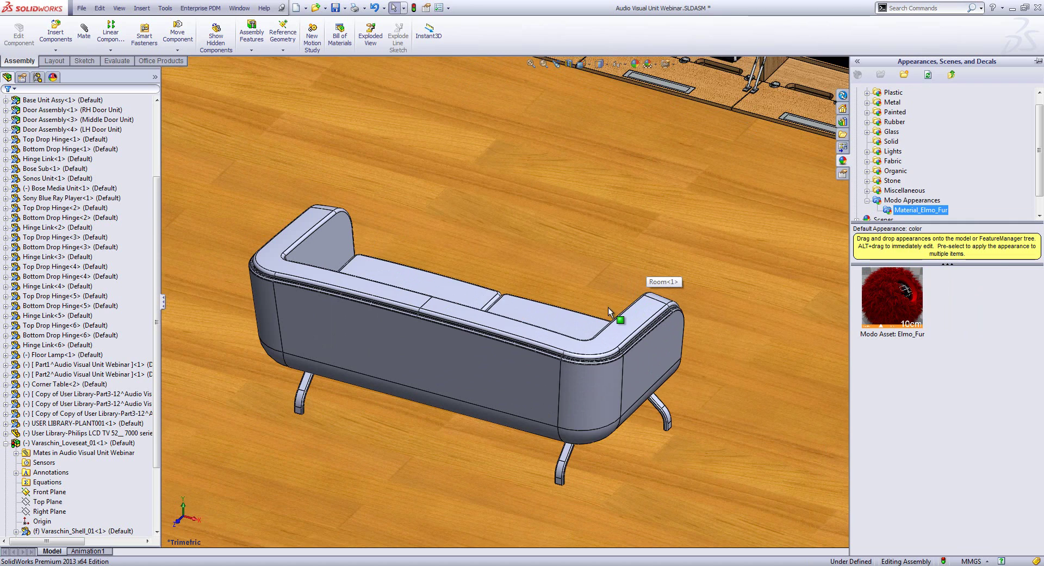
{"action": "scroll", "coordinate": [608, 306], "scroll_direction": "down", "scroll_amount": 2}
{"action": "left_click_drag", "start_coordinate": [891, 269], "coordinate": [567, 329]}
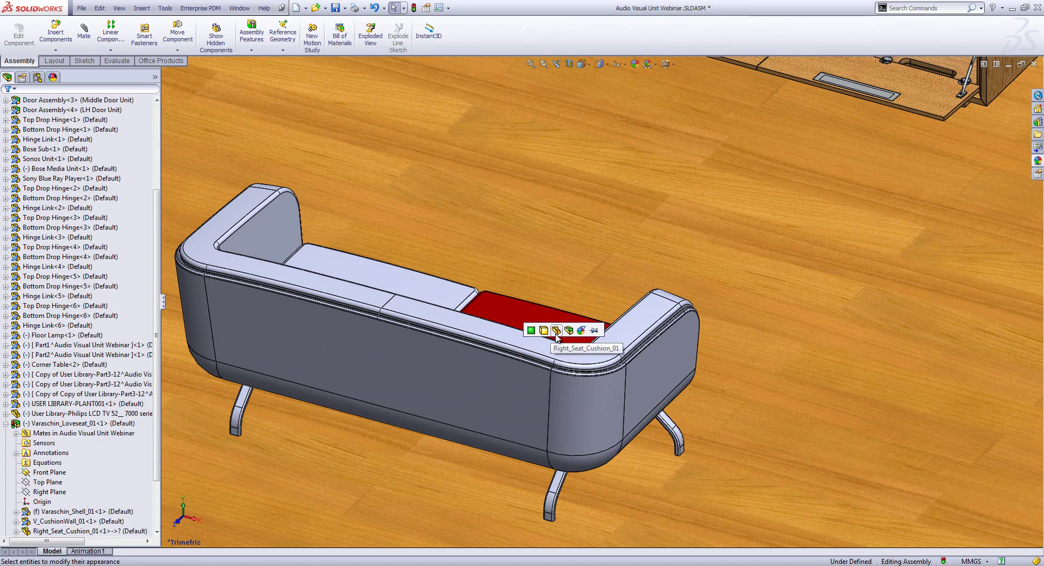
{"action": "left_click", "coordinate": [555, 333]}
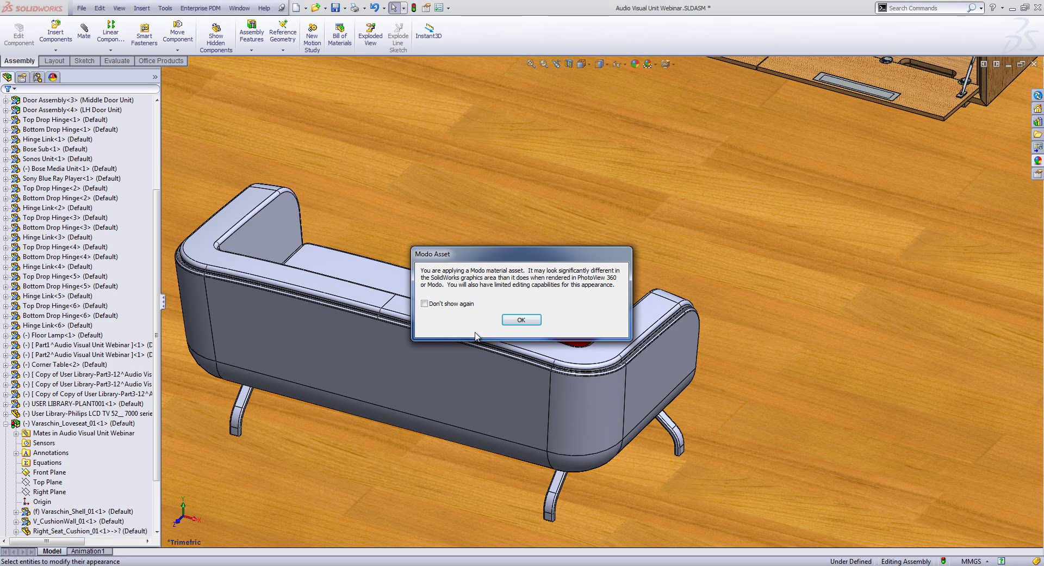
{"action": "left_click", "coordinate": [520, 320]}
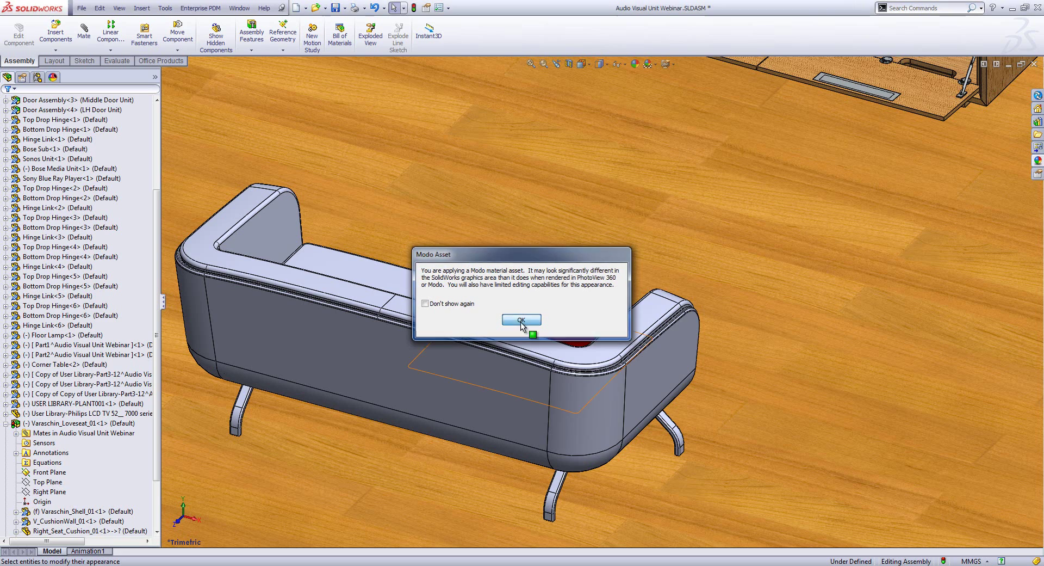
Apply the red Elmo_Fur appearance to the whole left seat cushion component.
{"action": "left_click", "coordinate": [1037, 161]}
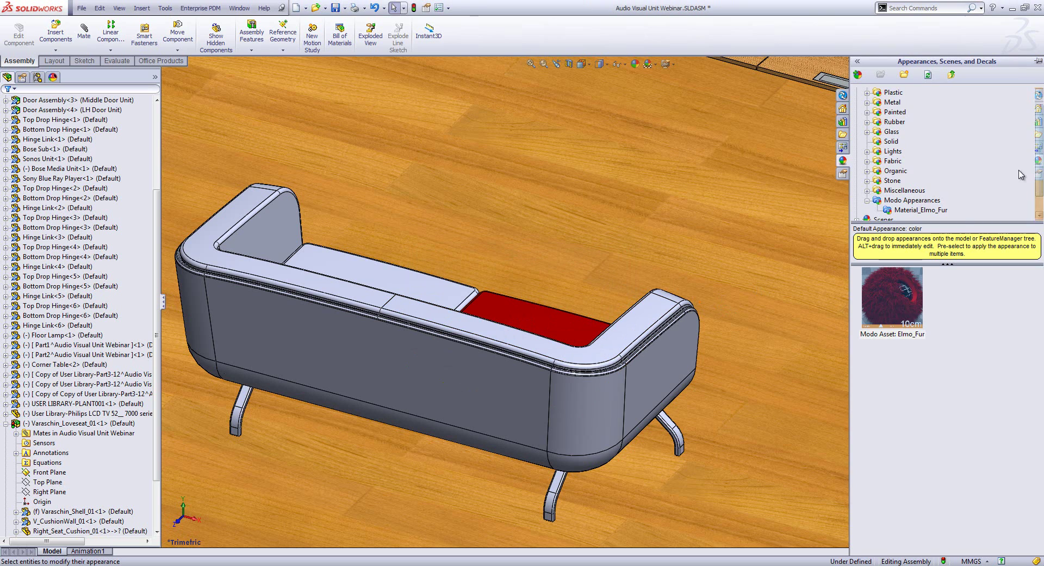
{"action": "left_click_drag", "start_coordinate": [896, 296], "coordinate": [436, 289]}
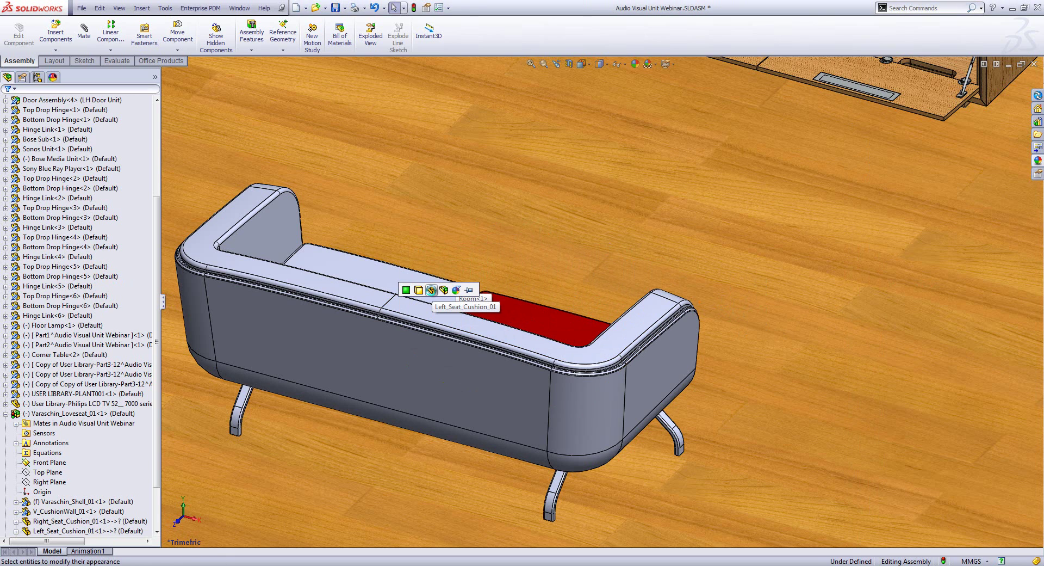
{"action": "left_click", "coordinate": [431, 290]}
{"action": "left_click", "coordinate": [521, 319]}
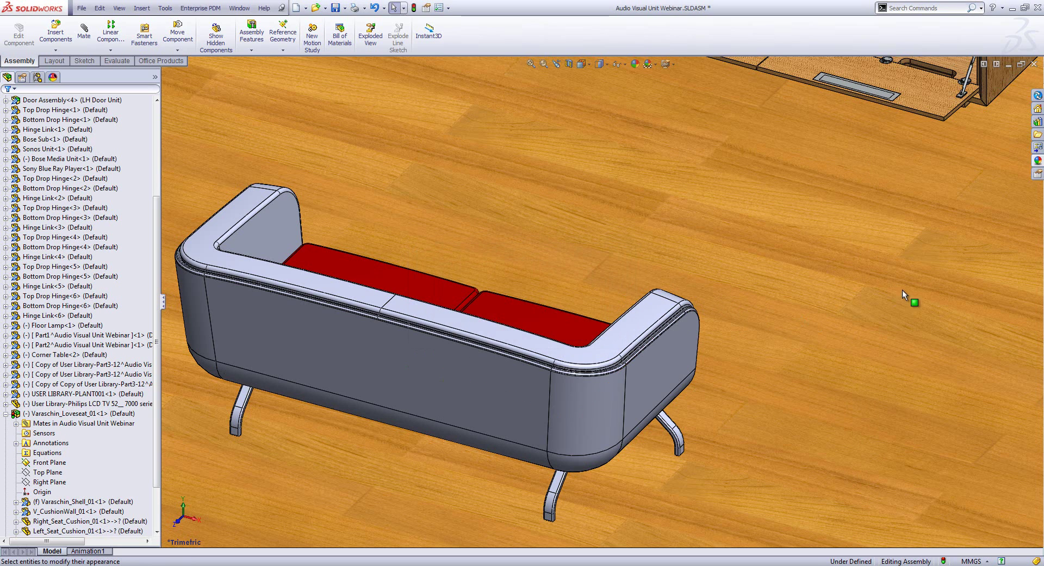
Apply the Elmo_Fur appearance to the cushion wall component, then select the loveseat's outer shell.
{"action": "left_click", "coordinate": [1038, 160]}
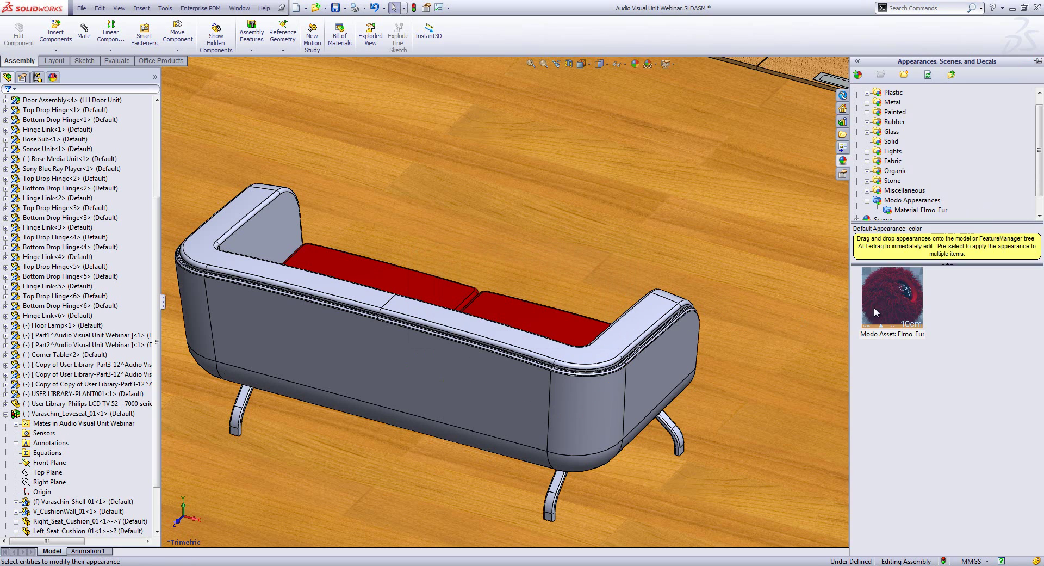
{"action": "left_click_drag", "start_coordinate": [874, 307], "coordinate": [623, 332]}
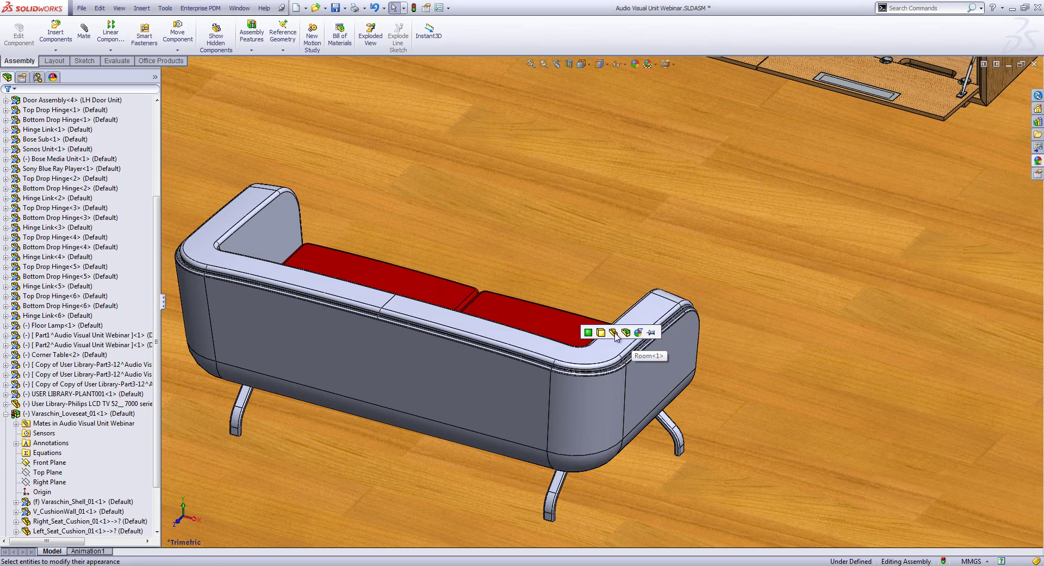
{"action": "left_click", "coordinate": [614, 333]}
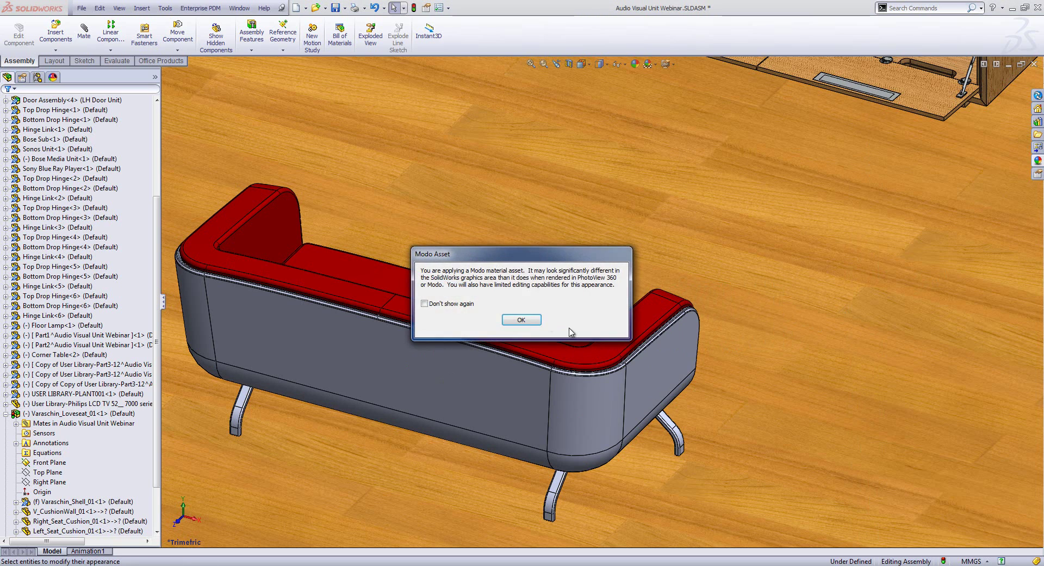
{"action": "left_click", "coordinate": [523, 322]}
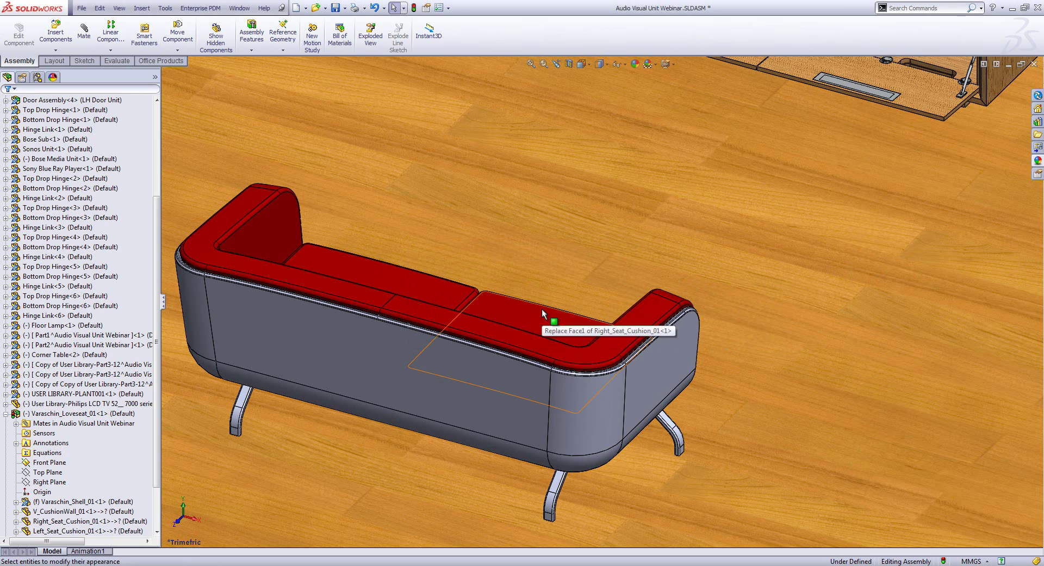
{"action": "scroll", "coordinate": [595, 259], "scroll_direction": "up", "scroll_amount": 5}
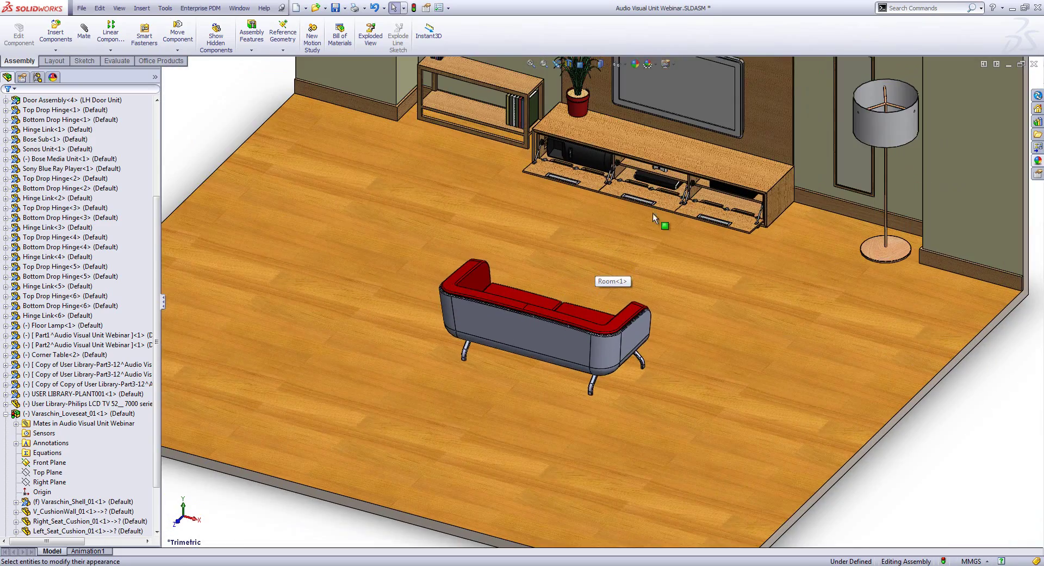
{"action": "scroll", "coordinate": [652, 213], "scroll_direction": "up", "scroll_amount": 2}
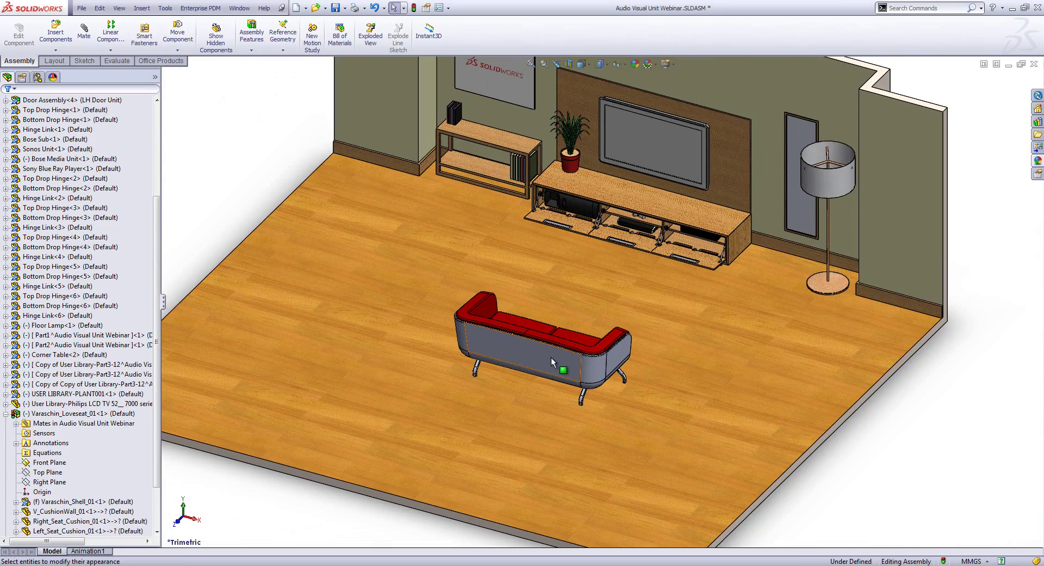
{"action": "left_click_drag", "start_coordinate": [552, 361], "coordinate": [555, 340]}
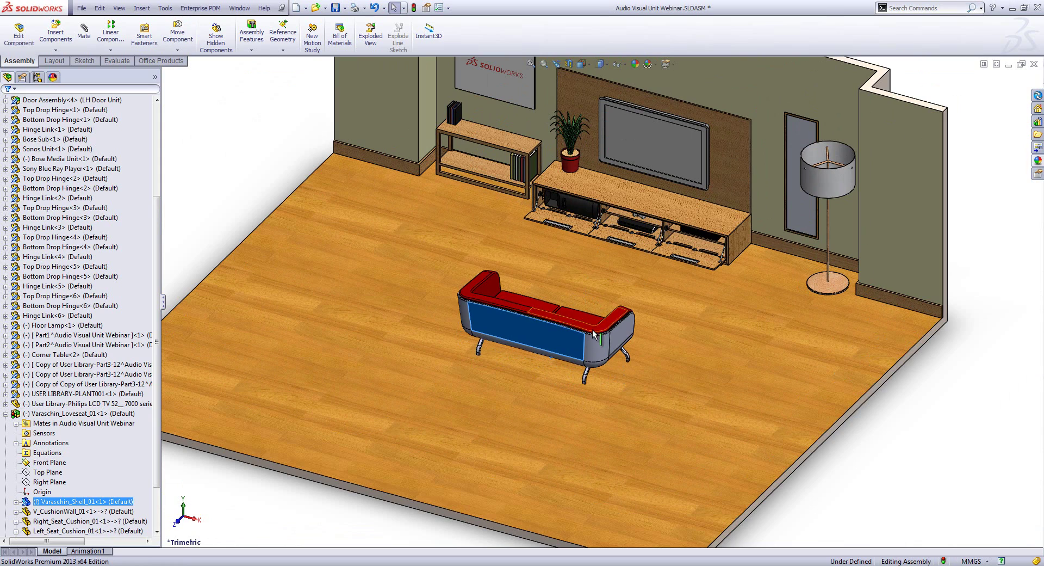
Split the graphics area vertically, with a trimetric left view and Camera3 on the right.
{"action": "left_click", "coordinate": [239, 9]}
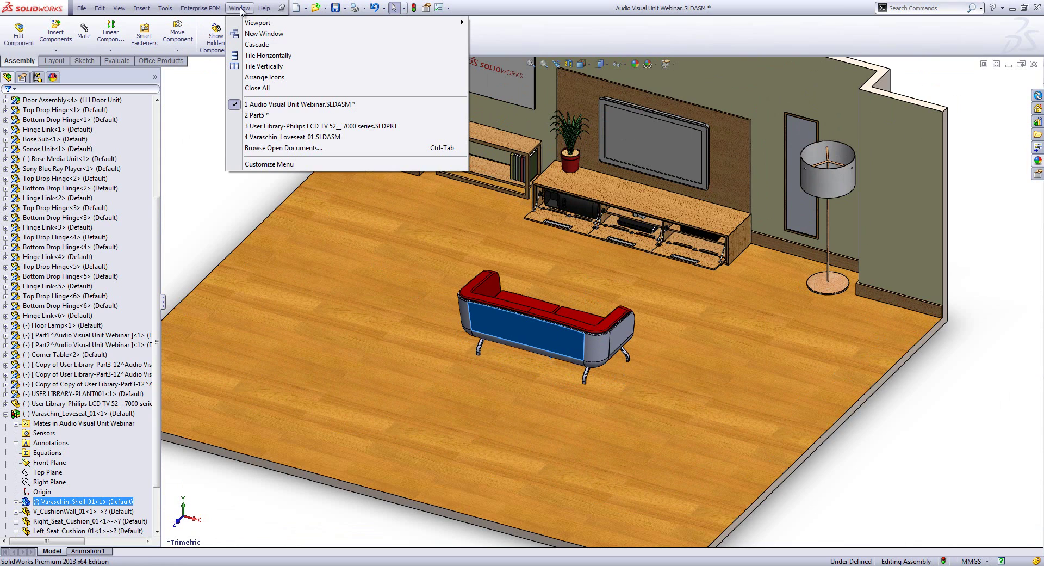
{"action": "mouse_move", "coordinate": [256, 23]}
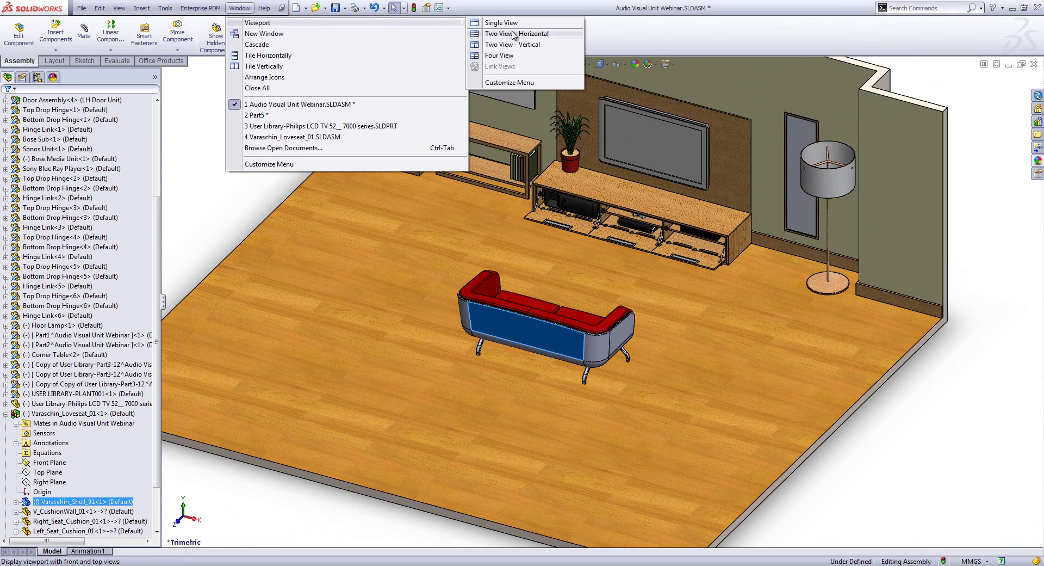
{"action": "left_click", "coordinate": [515, 44]}
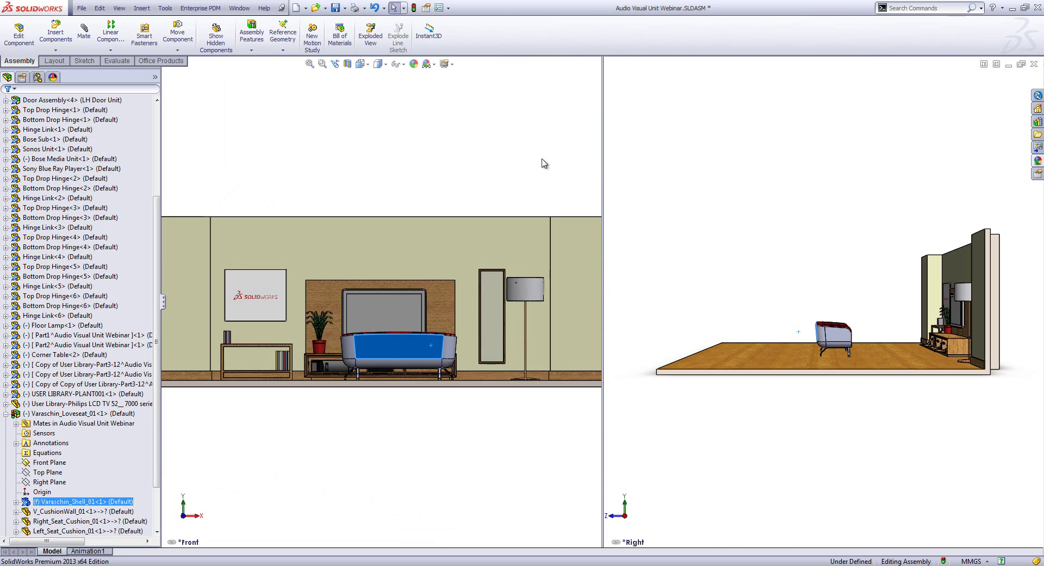
{"action": "left_click", "coordinate": [495, 141]}
{"action": "key", "text": "ctrl+7"}
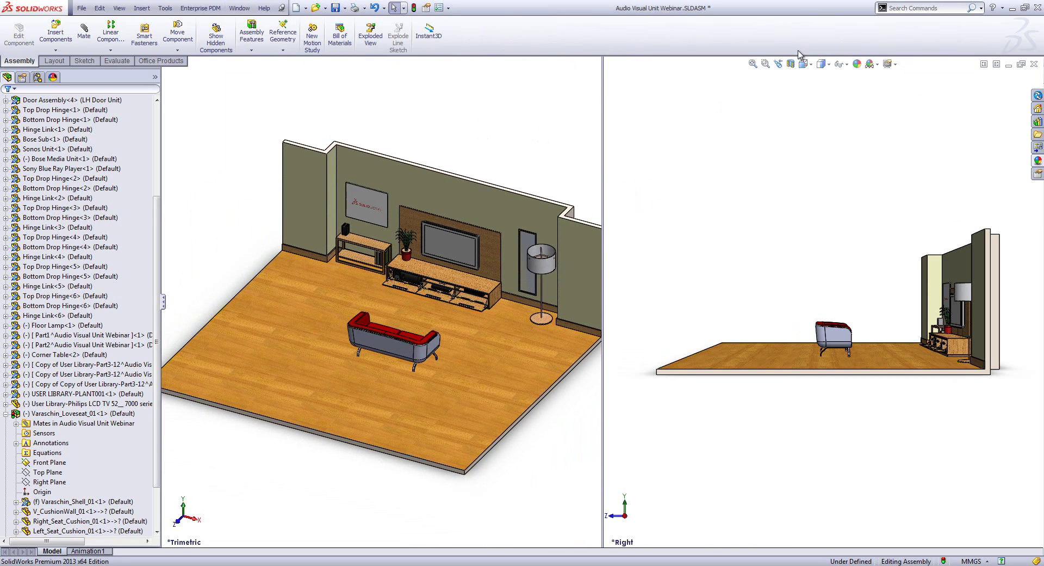
{"action": "left_click", "coordinate": [804, 64]}
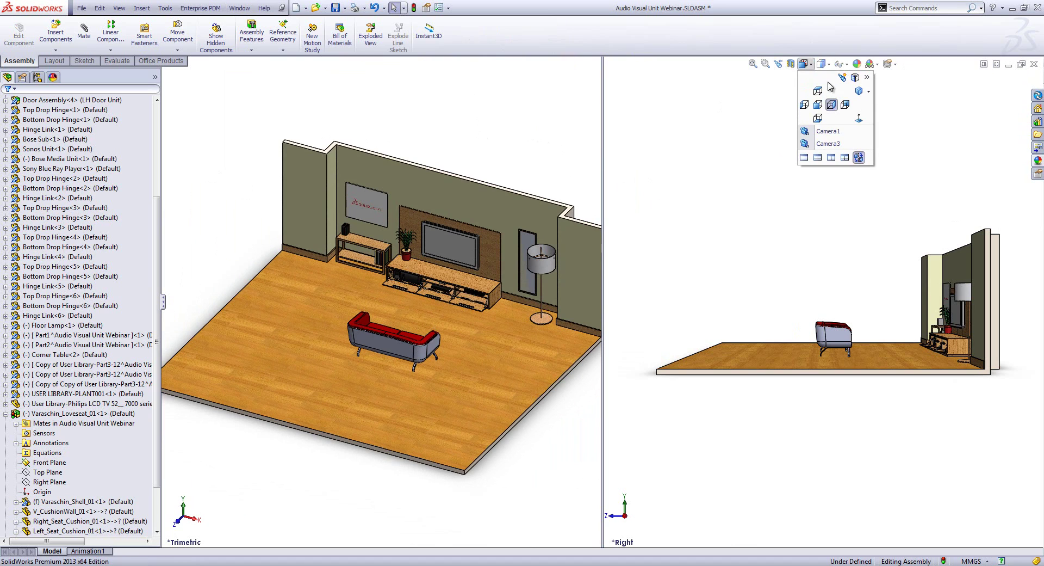
{"action": "left_click", "coordinate": [828, 145]}
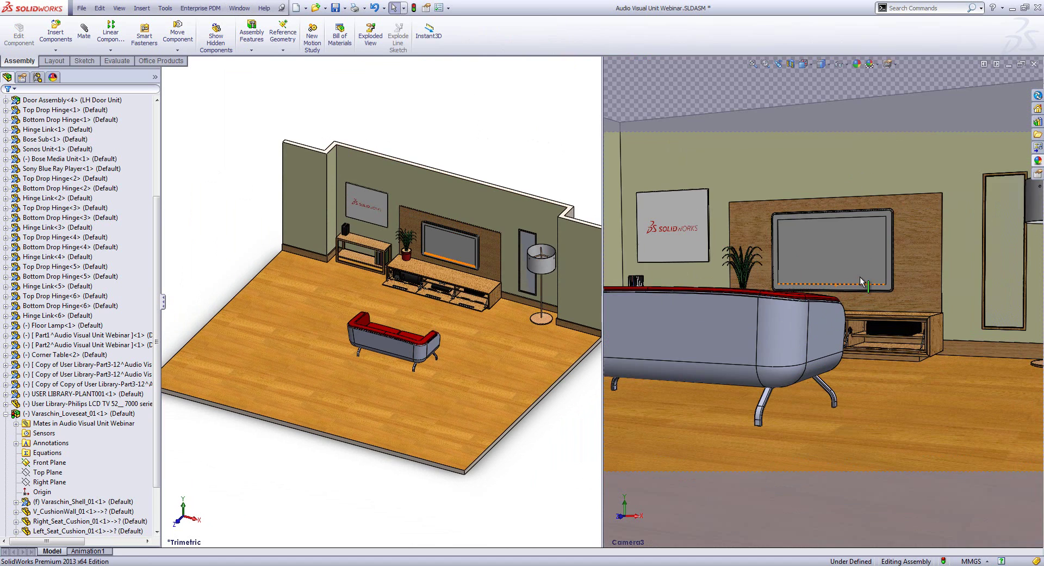
{"action": "scroll", "coordinate": [811, 281], "scroll_direction": "down", "scroll_amount": 3}
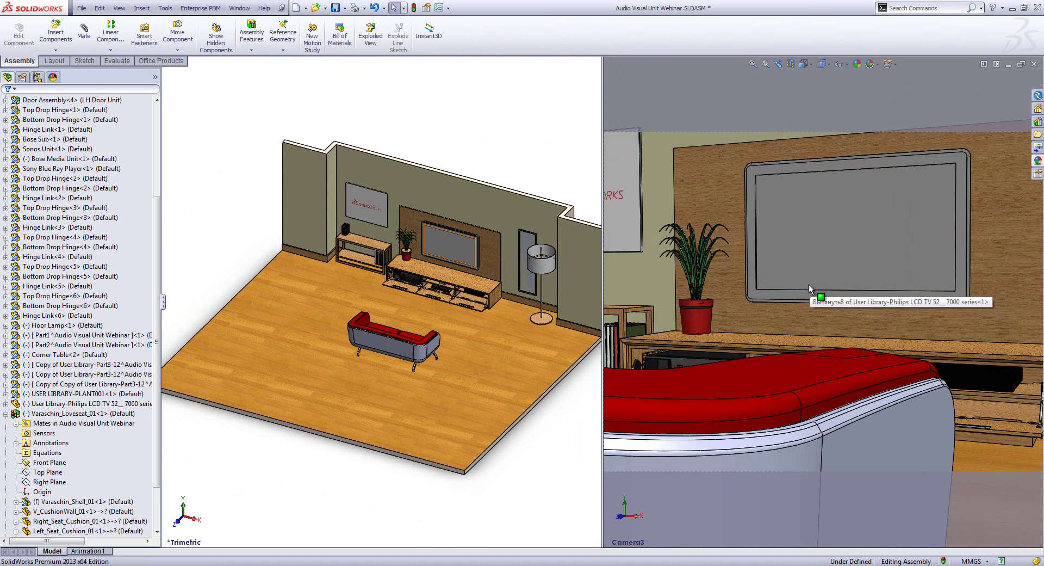
Enable the PhotoView 360 add-in.
{"action": "left_click", "coordinate": [449, 9]}
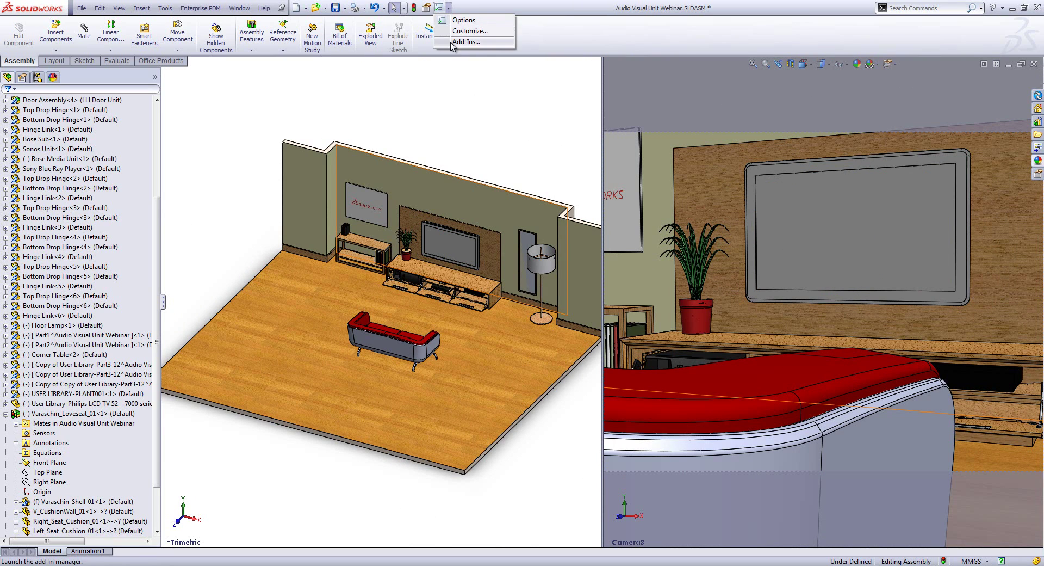
{"action": "left_click", "coordinate": [462, 44]}
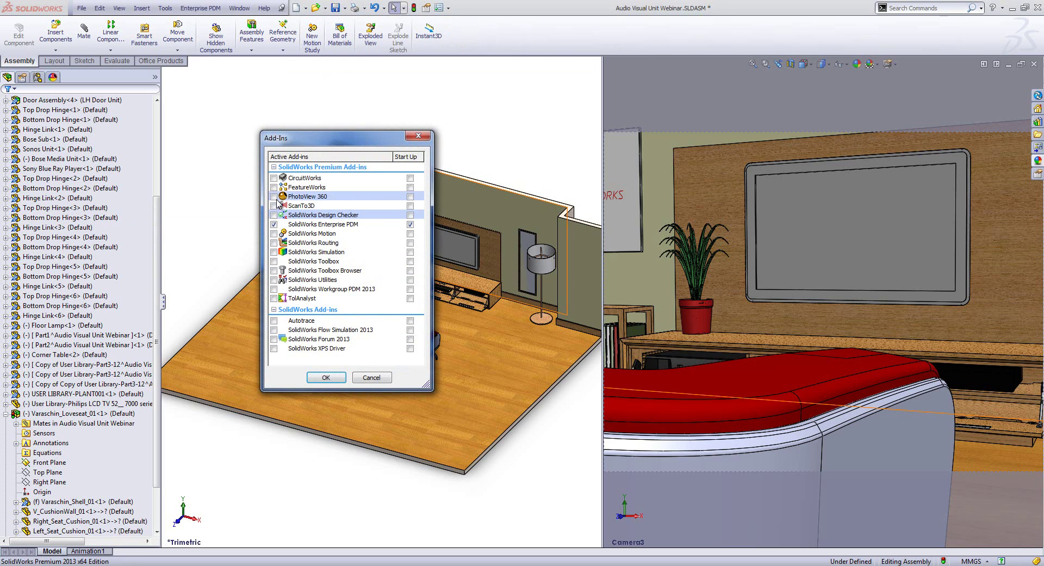
{"action": "left_click", "coordinate": [327, 377]}
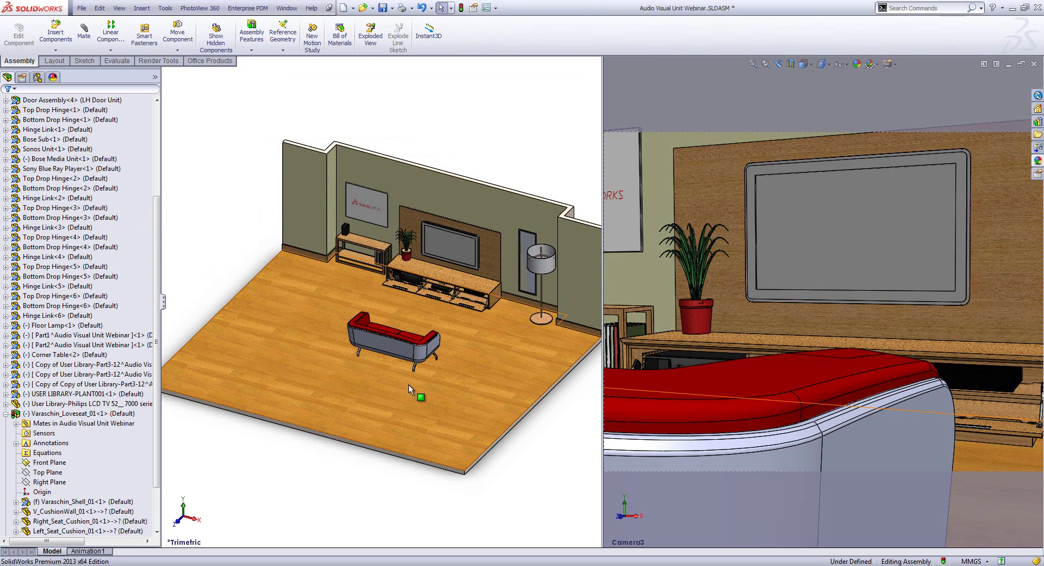
Run a PhotoView 360 integrated preview showing the furry red cushions, then return to the PowerPoint show.
{"action": "left_click", "coordinate": [160, 62]}
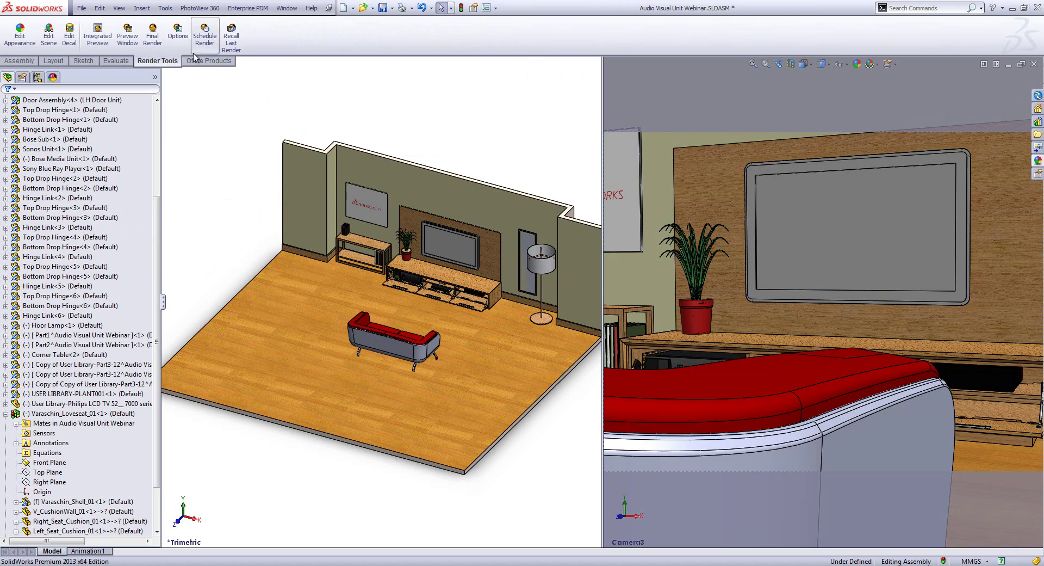
{"action": "left_click", "coordinate": [97, 36]}
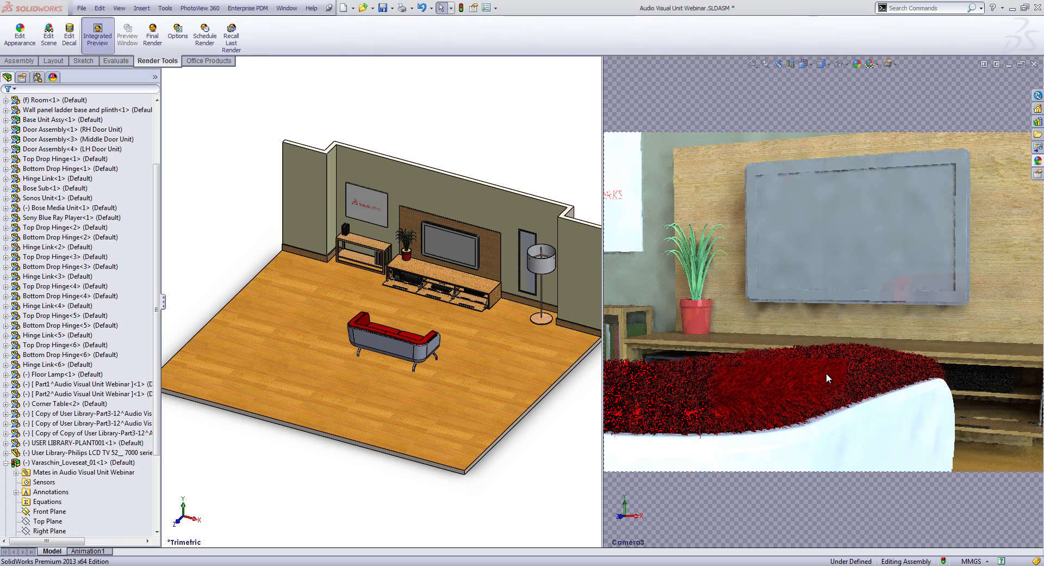
{"action": "key", "text": "alt+Tab"}
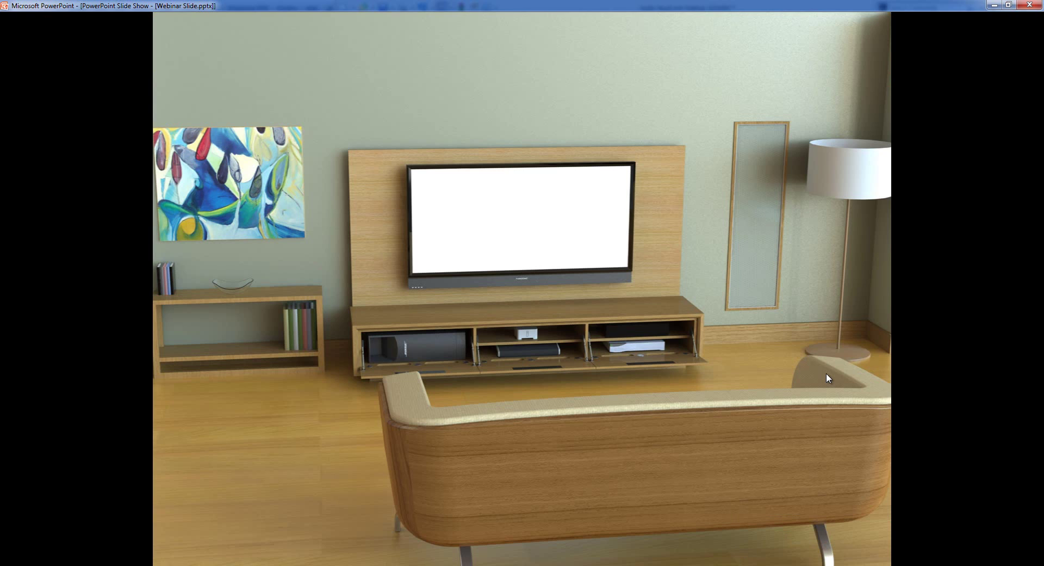
Advance the slide show to slide 4, the closing 'Thank you for attending' slide.
{"action": "key", "text": "Right"}
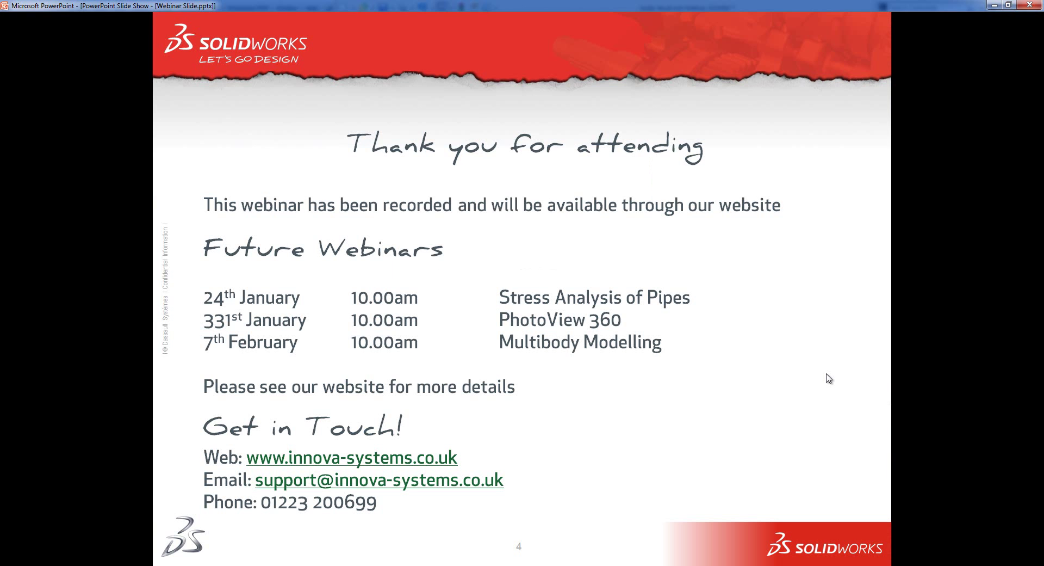